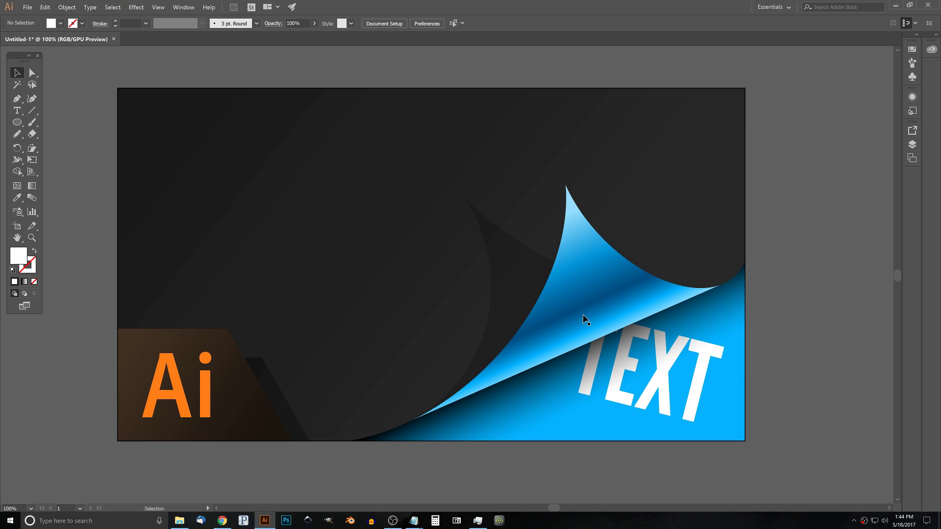
- Create a new 1920 x 1080 px RGB document
left_click(26, 8)
left_click(31, 16)
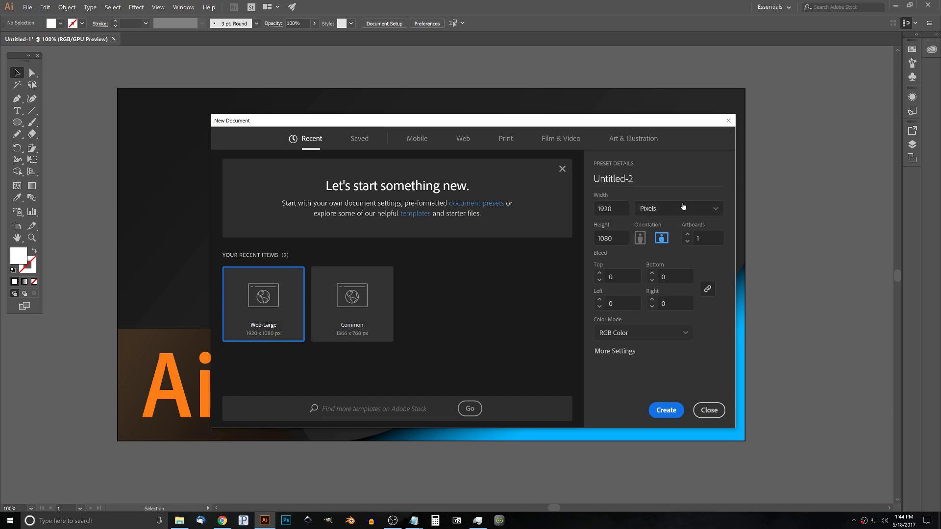
left_click(662, 411)
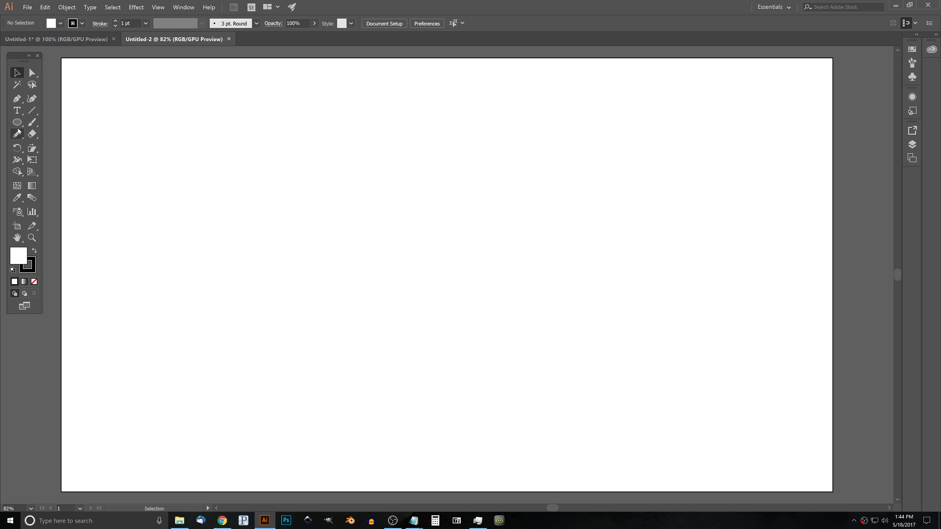
- Draw a rectangle about 1116 by 612 px in the middle area of the artboard
left_click(18, 124)
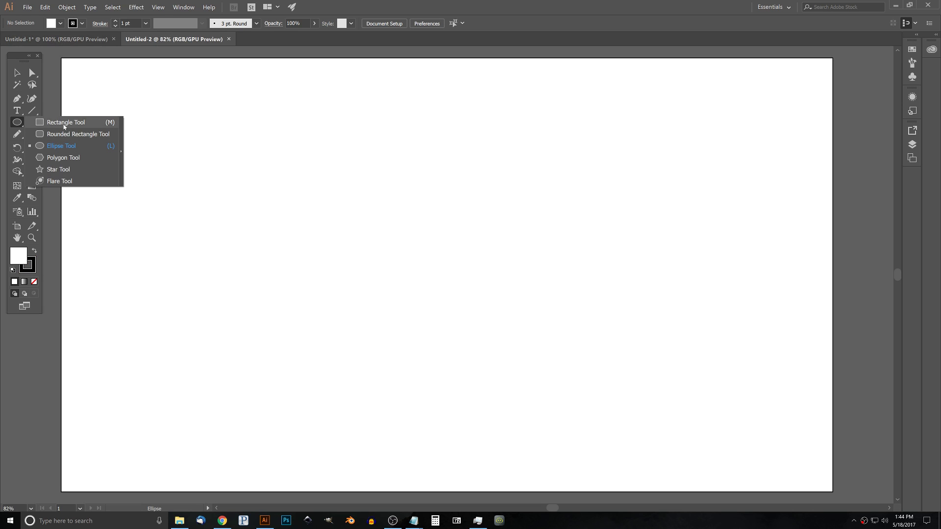
left_click(64, 123)
mouse_move(201, 131)
left_mouse_down()
mouse_move(223, 179)
mouse_move(601, 304)
mouse_move(632, 390)
mouse_move(650, 378)
left_mouse_up()
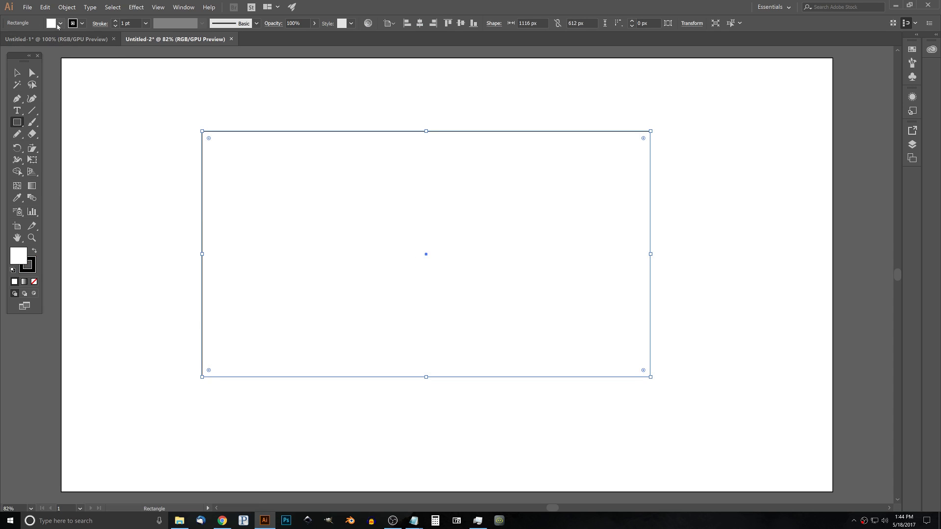
- Give the rectangle a very dark gray fill and remove its stroke
left_click(57, 29)
left_click(20, 69)
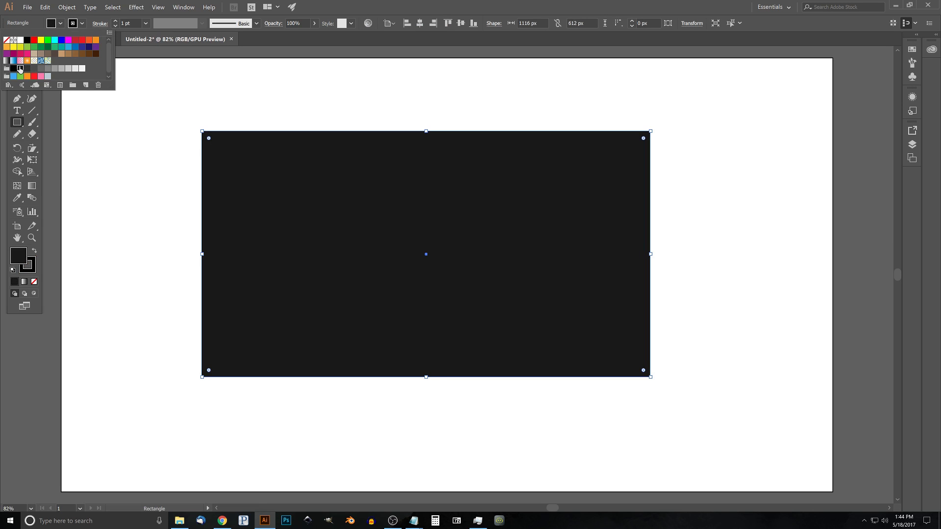
left_click(61, 25)
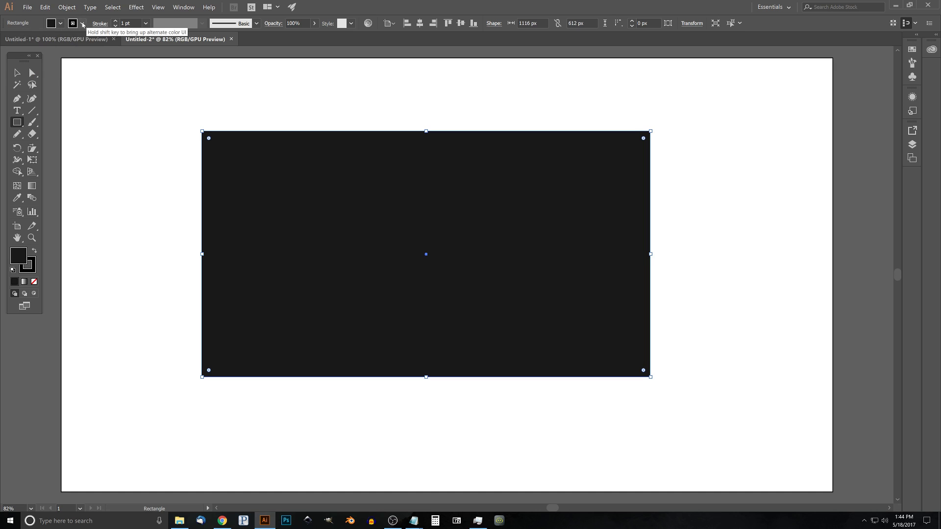
left_click(62, 25)
left_click(7, 41)
left_click(83, 24)
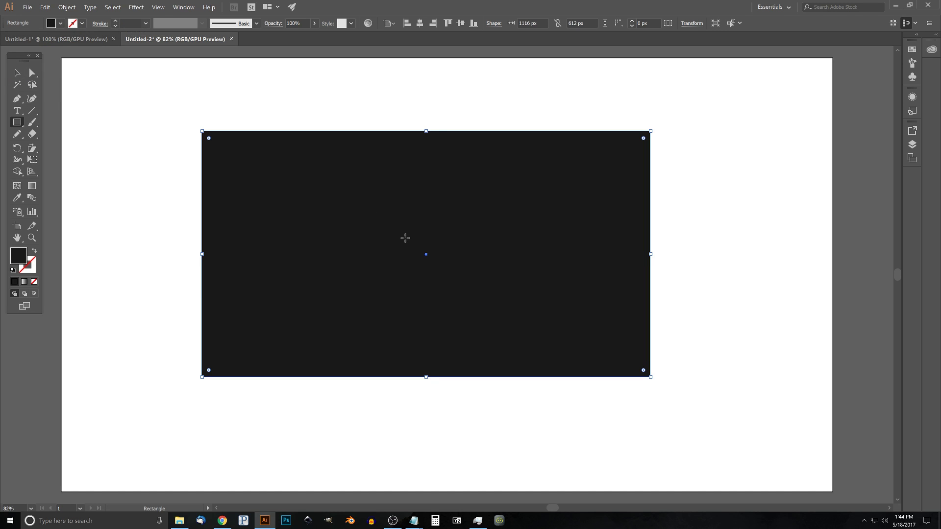
- Bring up the Align options and set alignment relative to the artboard
left_click(158, 7)
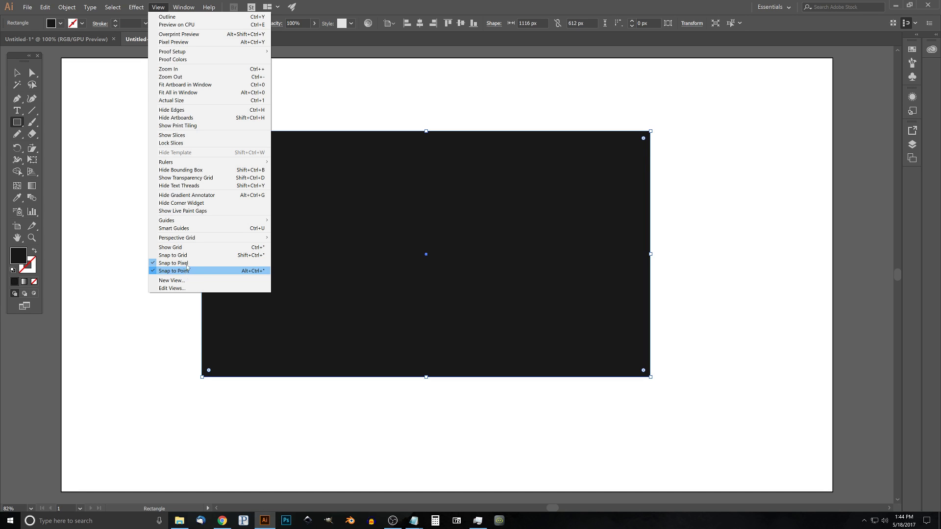
left_click(193, 93)
left_click(184, 7)
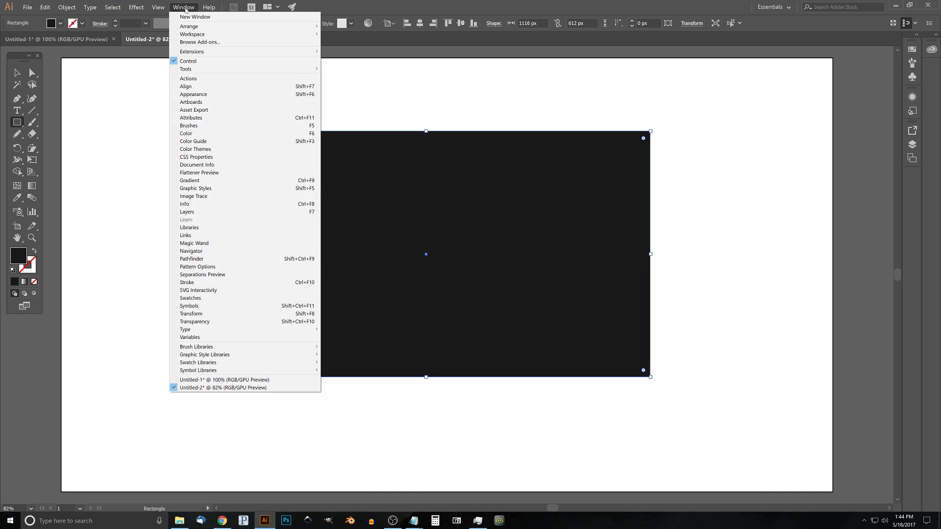
left_click(186, 87)
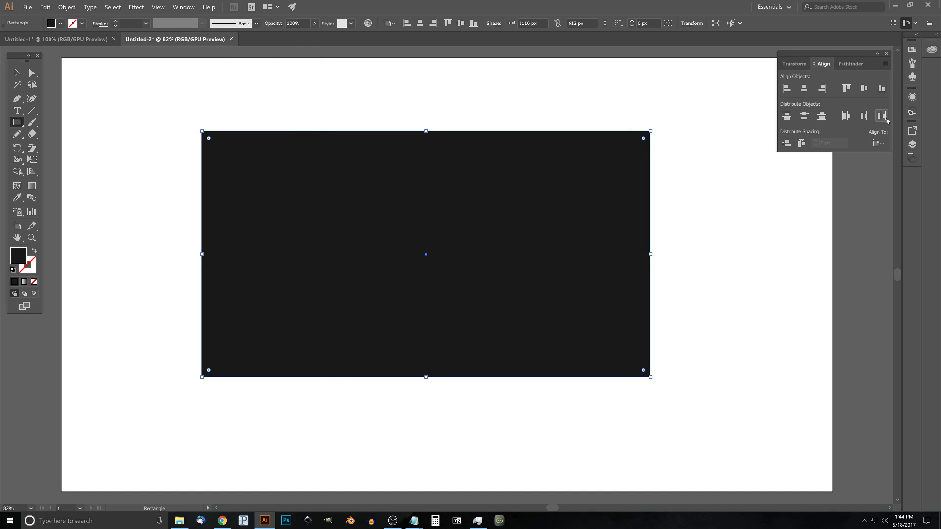
left_click(878, 144)
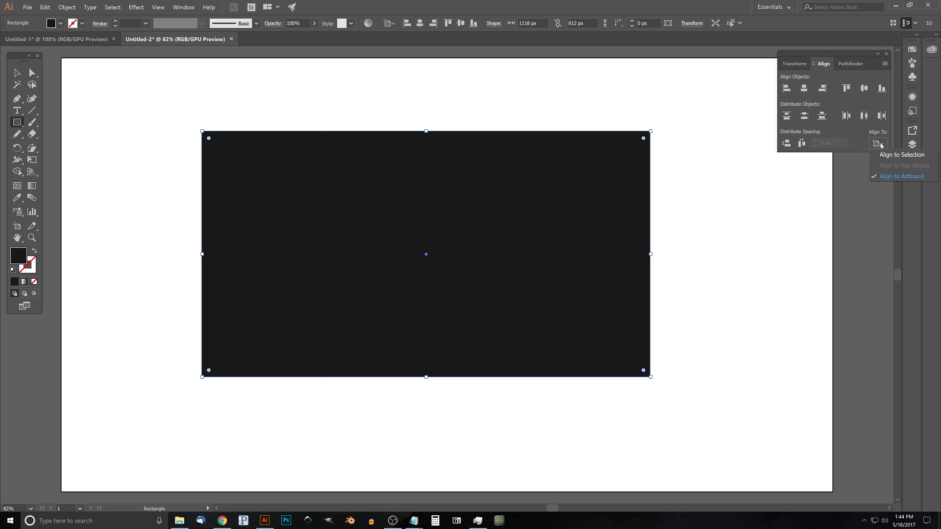
left_click(890, 175)
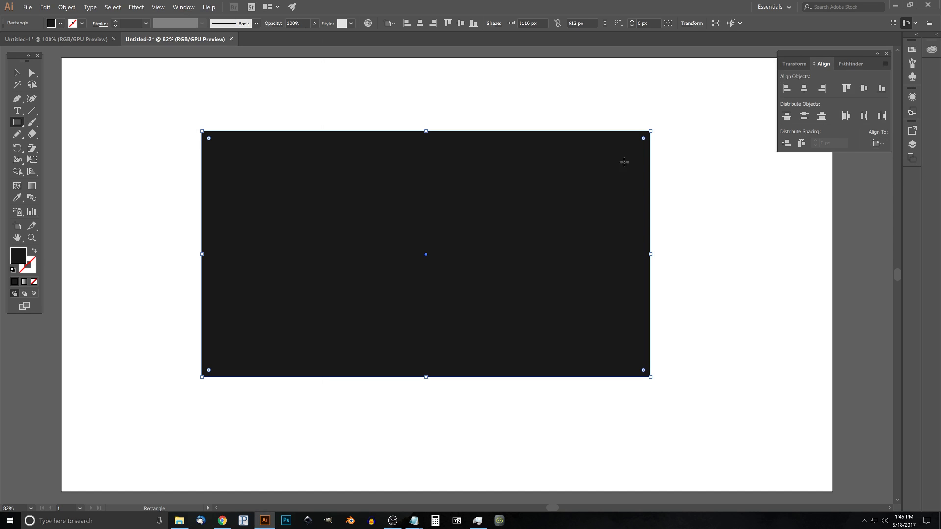
- Center the dark rectangle horizontally and vertically on the artboard
left_click(555, 183)
left_click(495, 277)
left_click(17, 75)
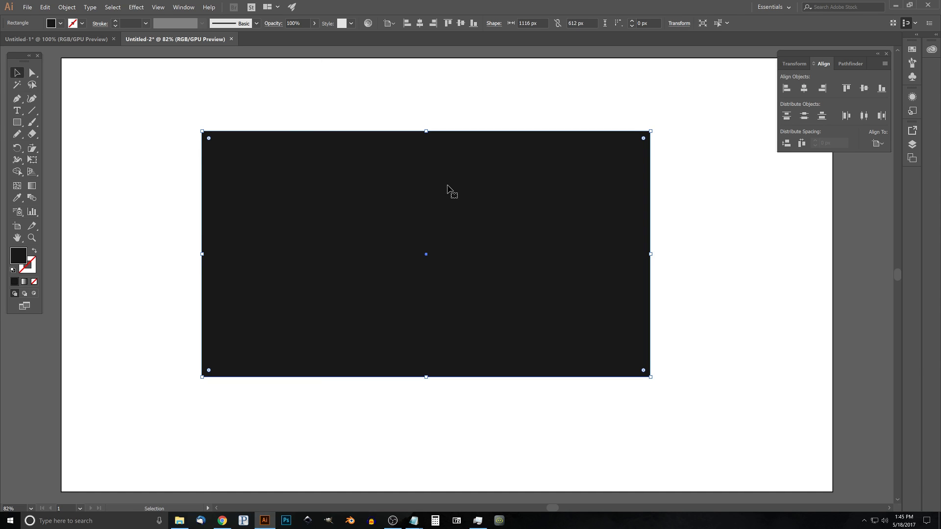
left_click_drag(512, 169, 528, 173)
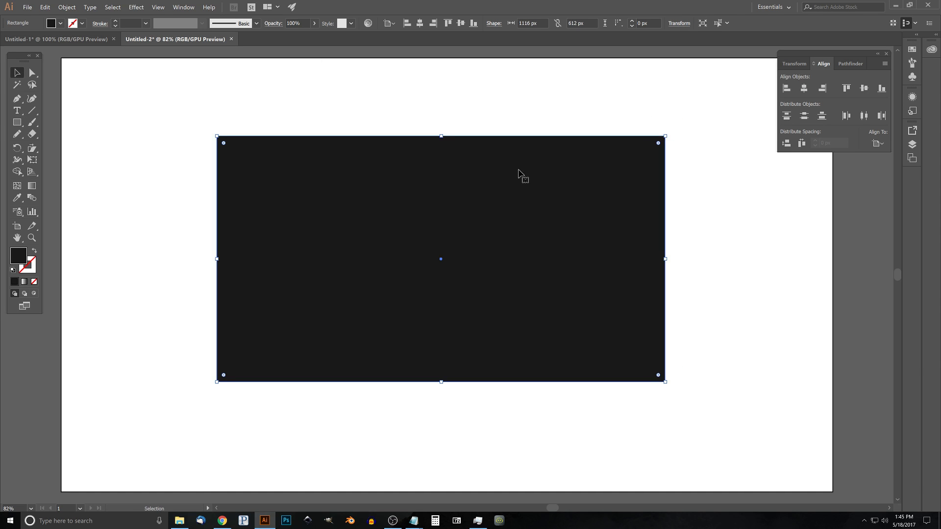
left_click(805, 88)
left_click(864, 89)
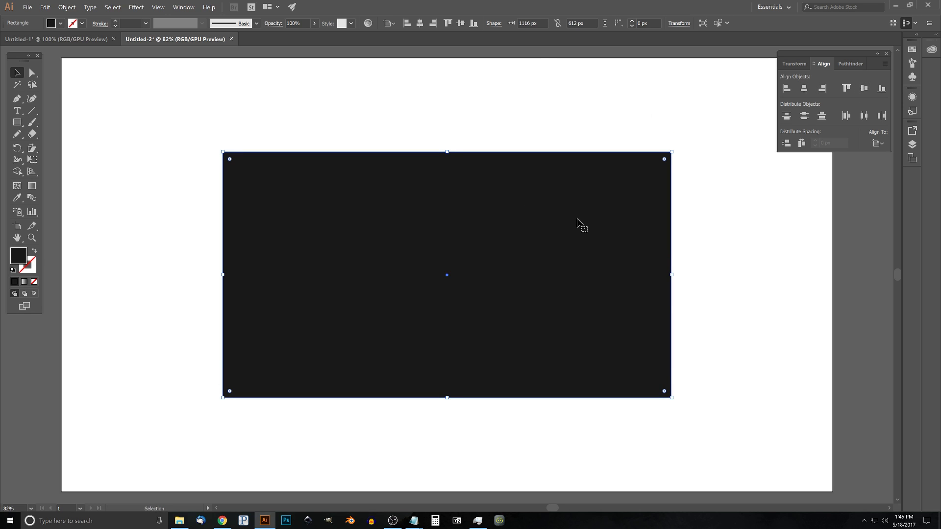
- Draw an upright ellipse about 203 by 337 px across the artboard's left edge, beside the dark rectangle
left_click(21, 127)
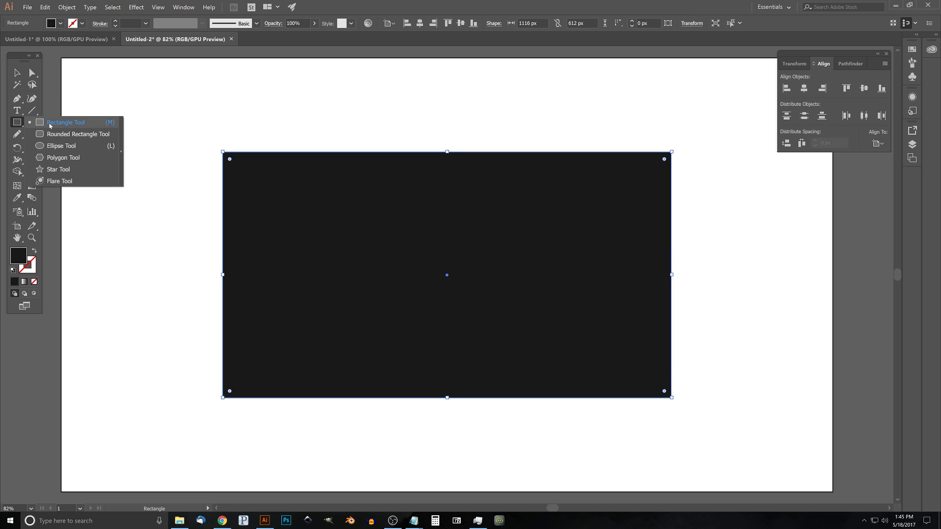
left_click(62, 146)
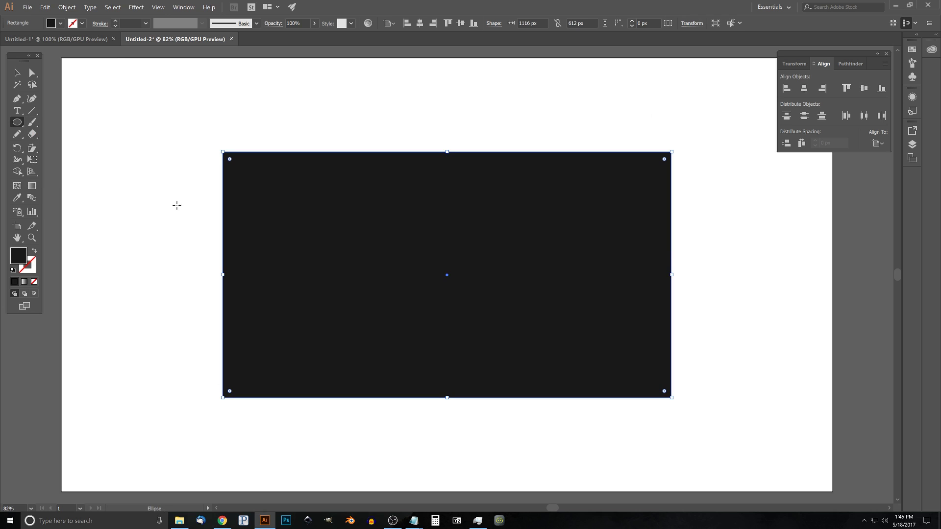
left_click_drag(103, 172, 309, 193)
left_click_drag(200, 189, 340, 199)
left_click_drag(506, 228, 416, 229)
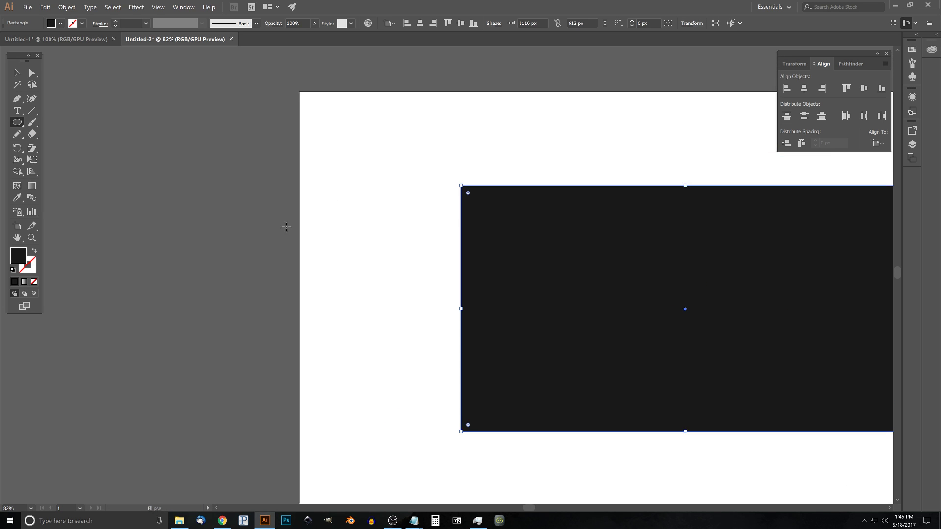
left_click_drag(215, 220, 367, 220)
left_click_drag(499, 261, 366, 224)
left_click_drag(342, 256, 351, 288)
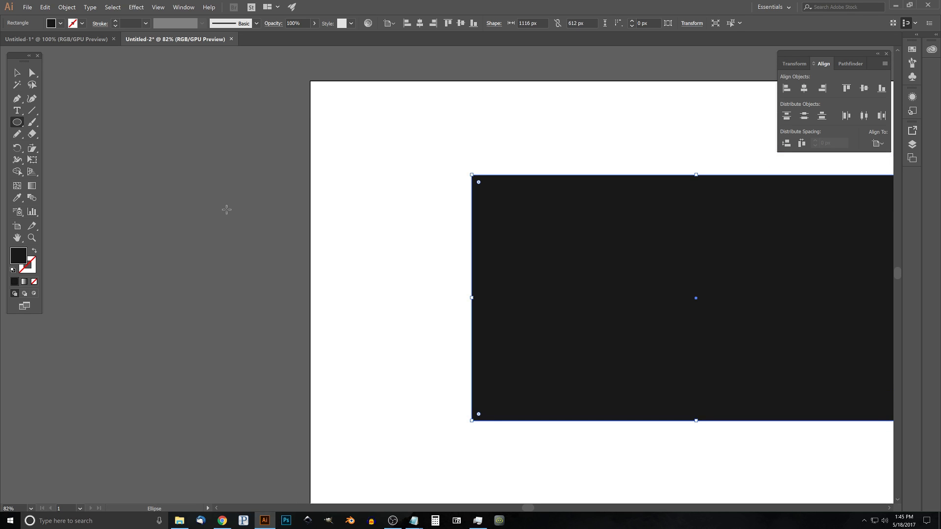
left_click_drag(266, 153, 347, 287)
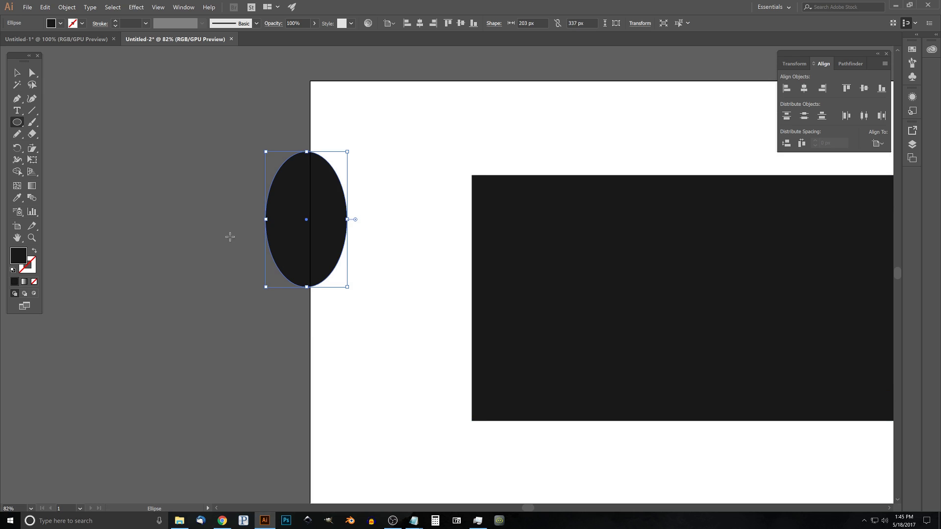
- Change the upright ellipse's fill to red
left_click(61, 23)
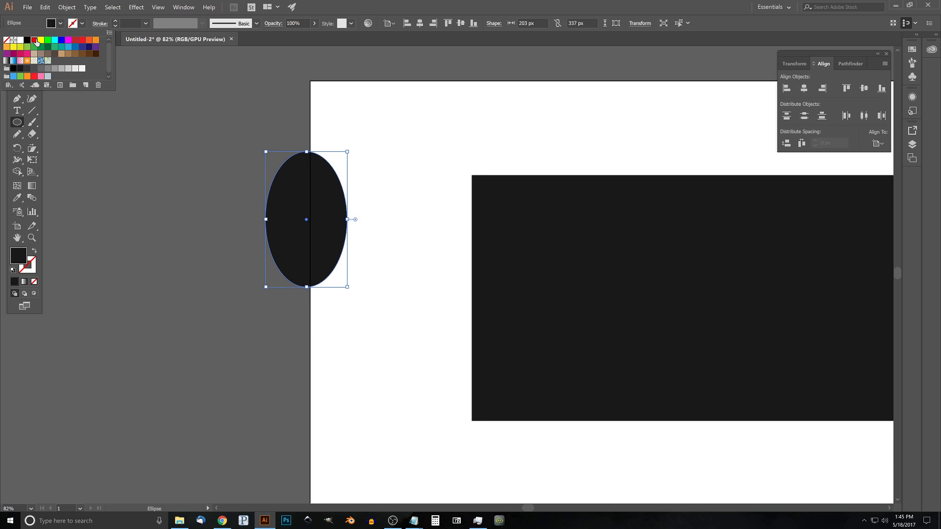
left_click(34, 40)
left_click(60, 23)
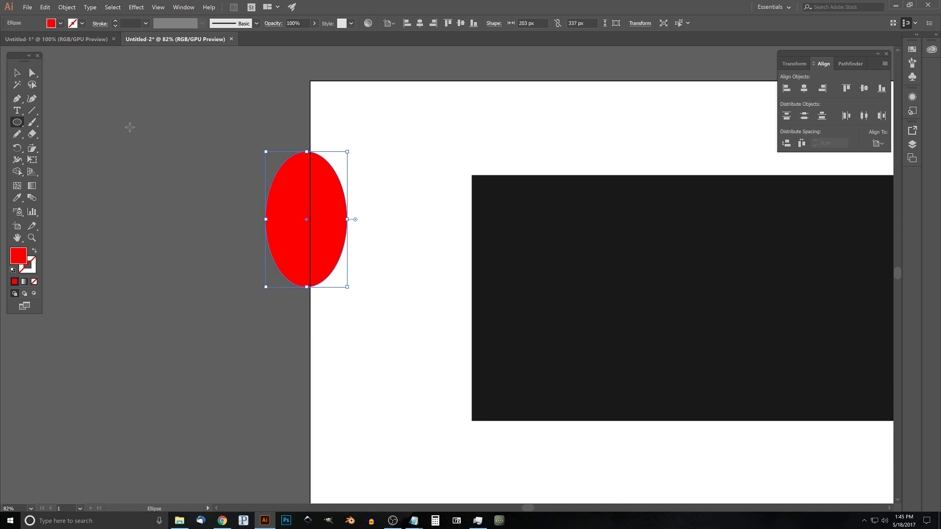
- Draw a wide red ellipse, narrow it to about 444 by 298 px, and position it slightly overlapping the upright ellipse's upper left
left_click_drag(74, 101, 85, 109)
left_click_drag(251, 201, 282, 220)
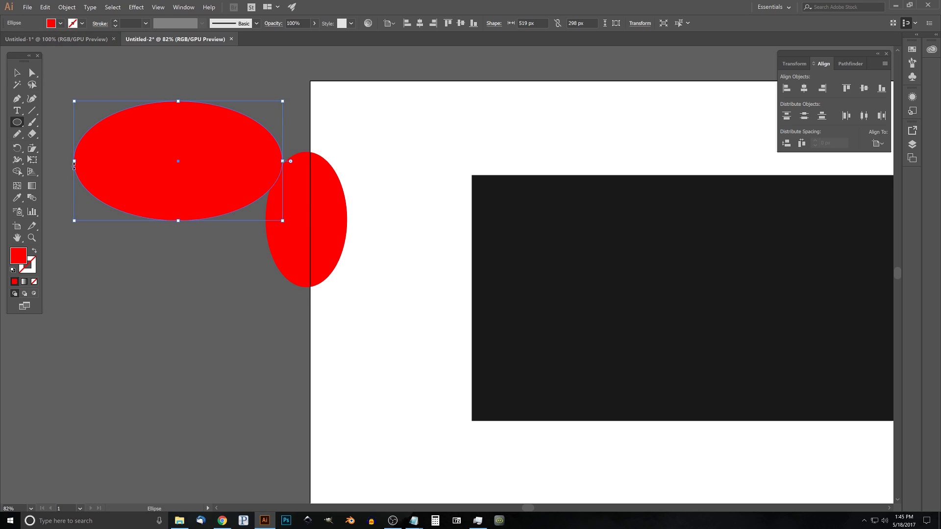
left_click_drag(75, 161, 105, 161)
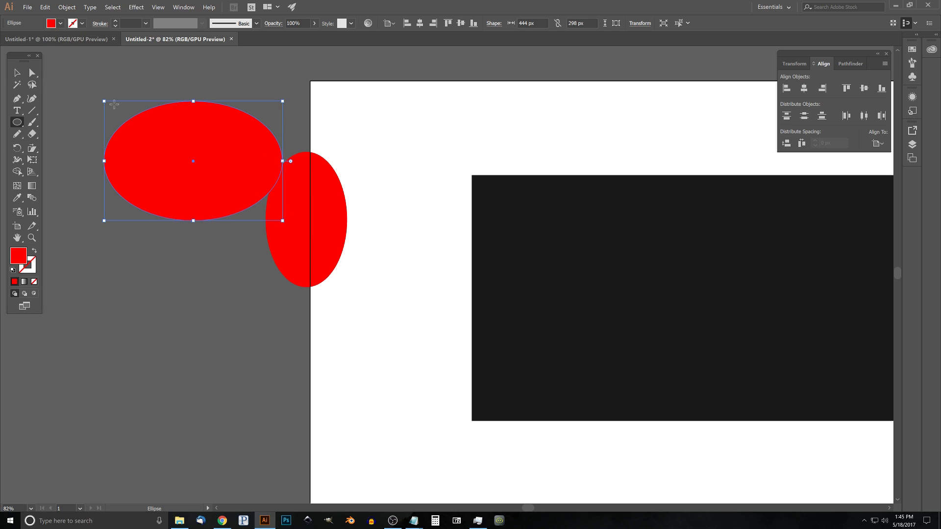
left_click(17, 72)
mouse_move(235, 180)
left_mouse_down()
mouse_move(225, 160)
mouse_move(240, 174)
mouse_move(247, 169)
left_mouse_up()
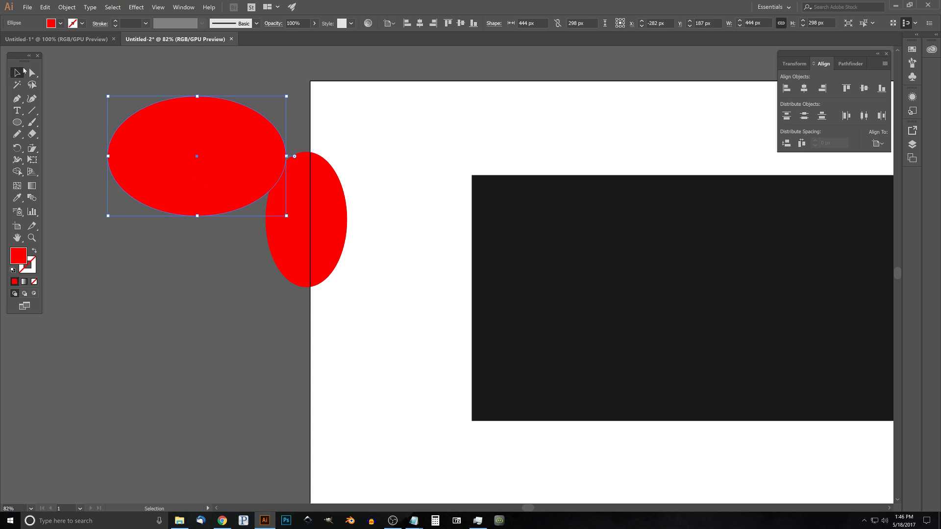
- Merge the two overlapping red ellipses into one shape with the Shape Builder
left_click(303, 196, "shift")
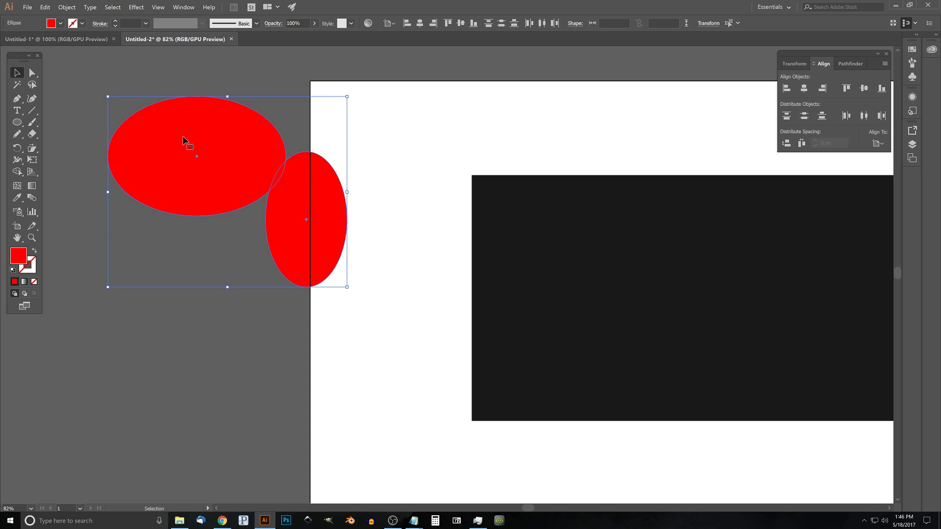
left_click(17, 172)
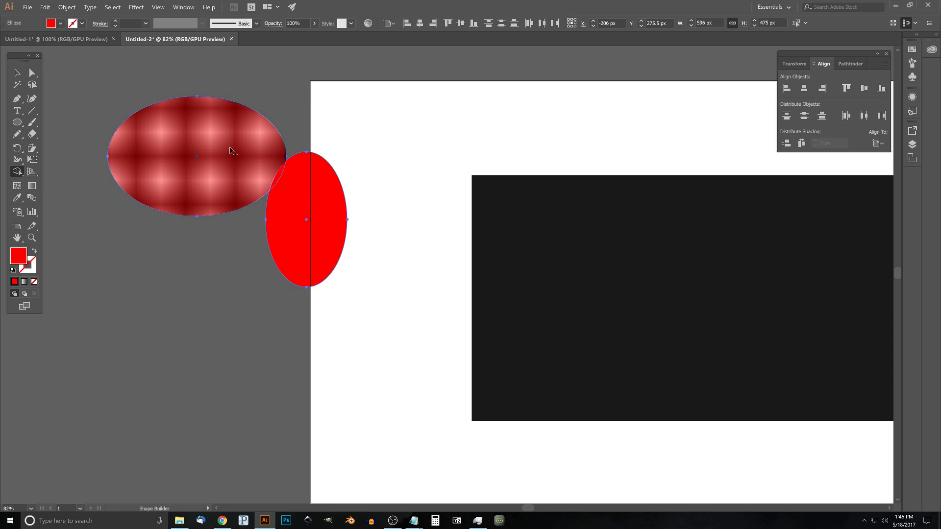
left_click_drag(230, 150, 321, 211)
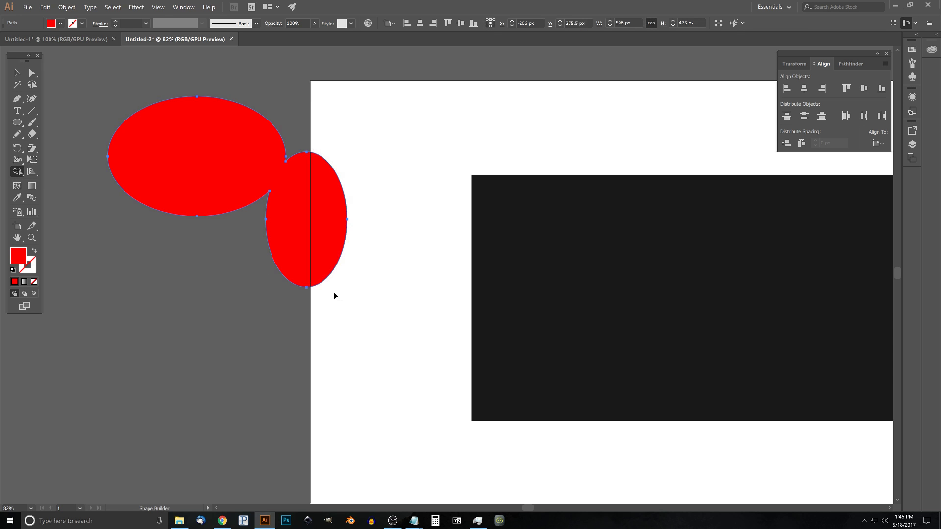
- Move the merged red shape onto the dark rectangle
left_click(18, 73)
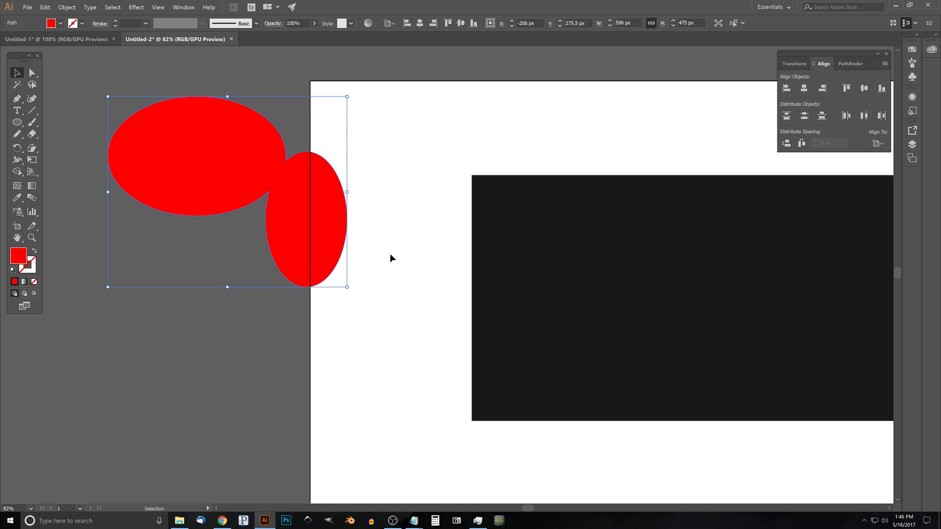
left_click_drag(239, 173, 513, 277)
left_click_drag(664, 305, 507, 293)
left_click_drag(320, 232, 383, 237)
left_click_drag(582, 271, 562, 290)
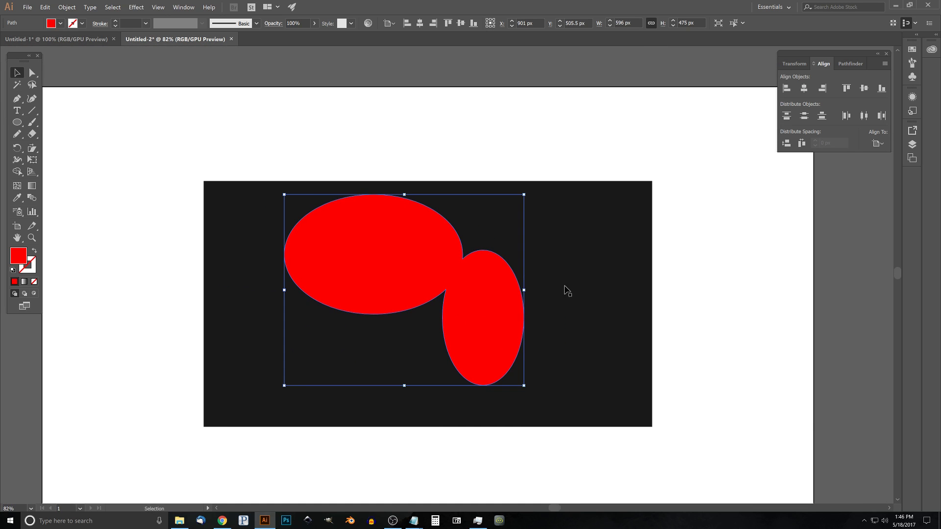
- Rotate the merged red shape about 45 degrees counterclockwise around its center
left_click(19, 152)
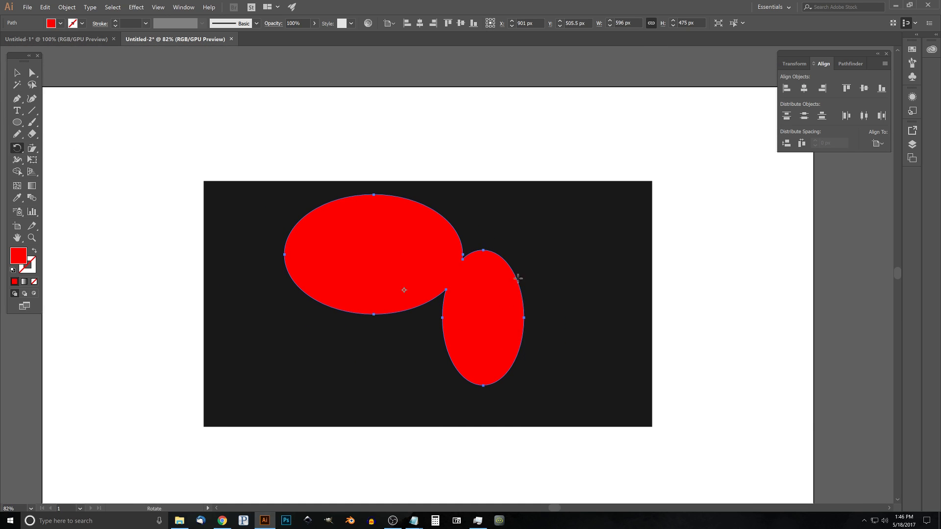
left_click_drag(488, 370, 483, 273)
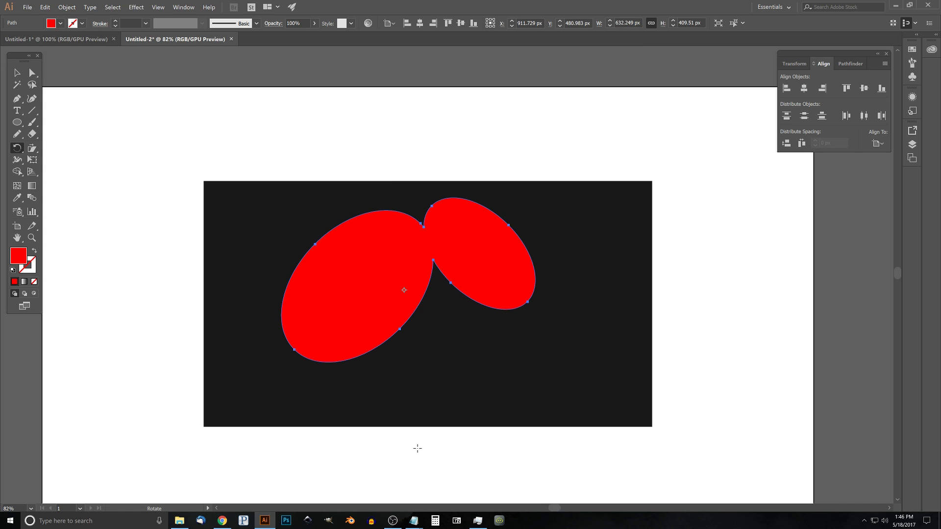
left_click(17, 73)
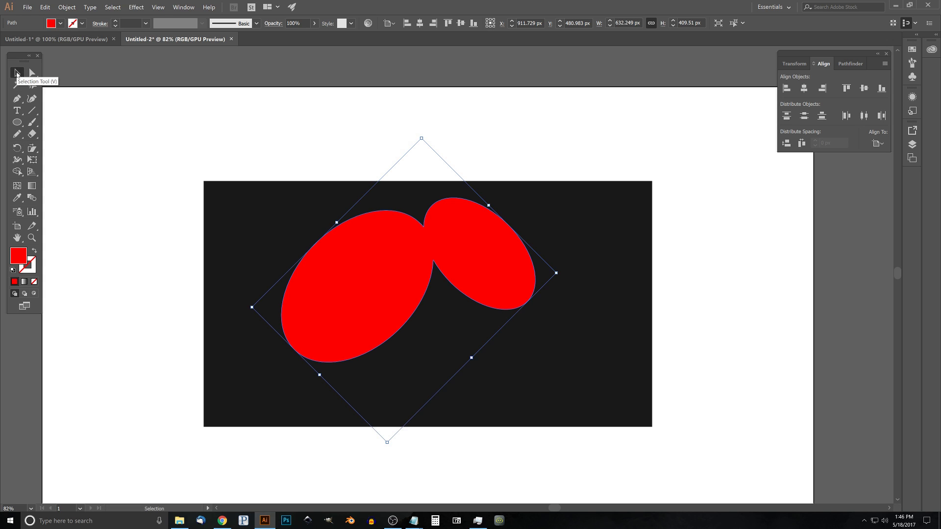
- Align the merged red shape to the dark rectangle's bottom and right edges, using Align to Selection for both objects
key("ctrl")
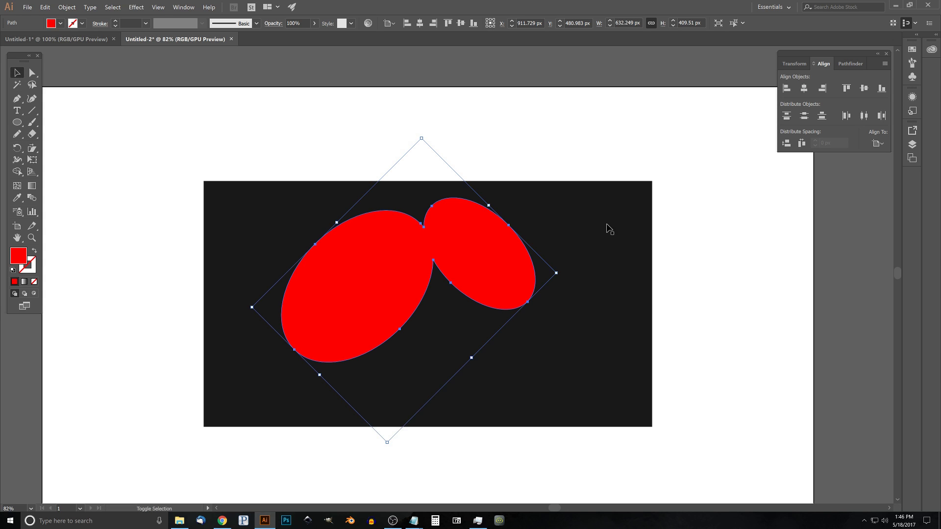
key("ctrl+a")
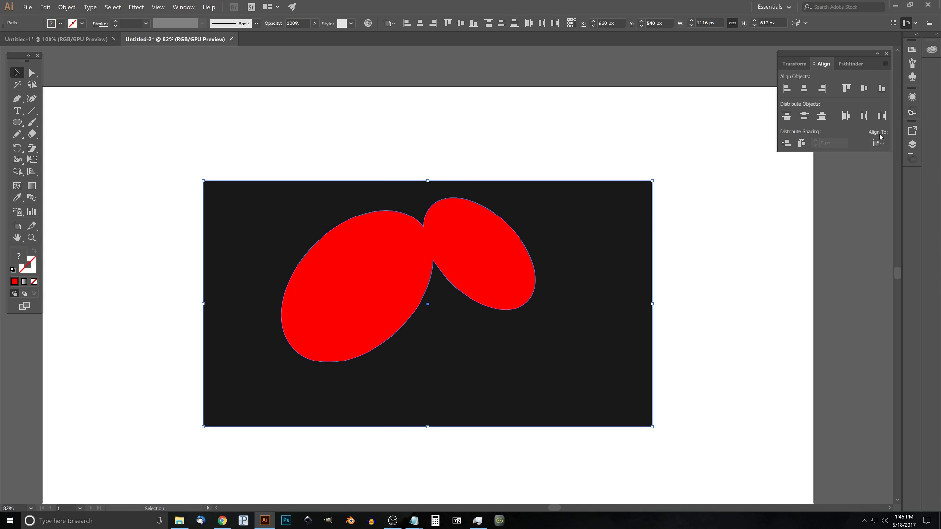
left_click(878, 143)
left_click(887, 155)
left_click(881, 88)
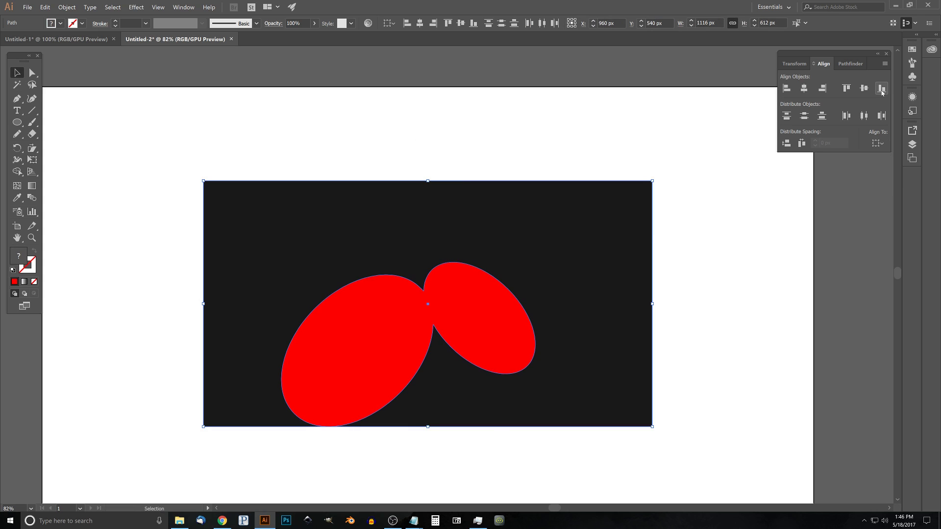
left_click(822, 89)
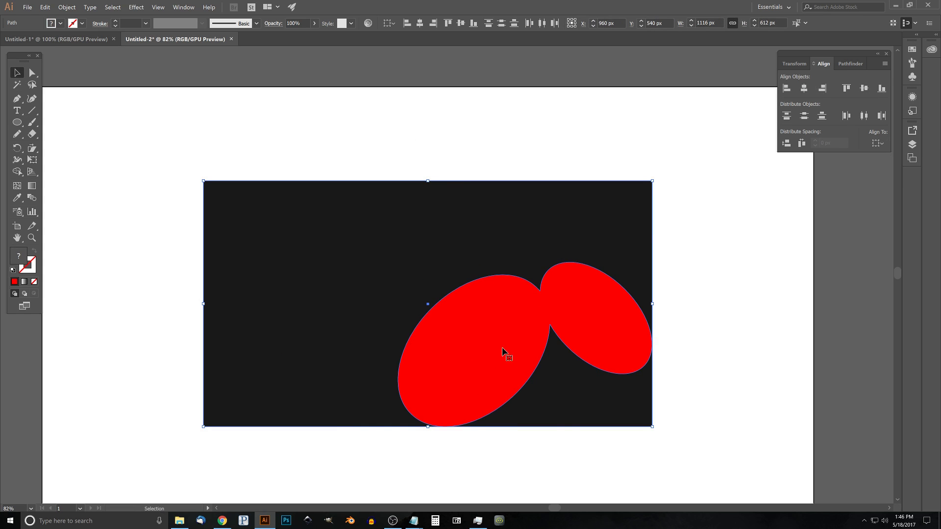
left_click(728, 276)
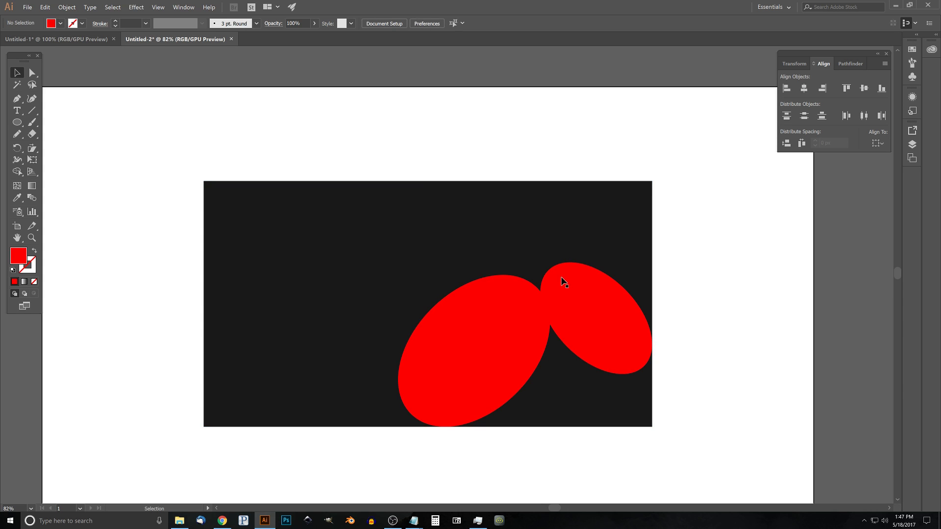
- Reset the red shape's bounding box and enlarge the shape from its upper-left corner to about 655 by 424 px
left_click(581, 294)
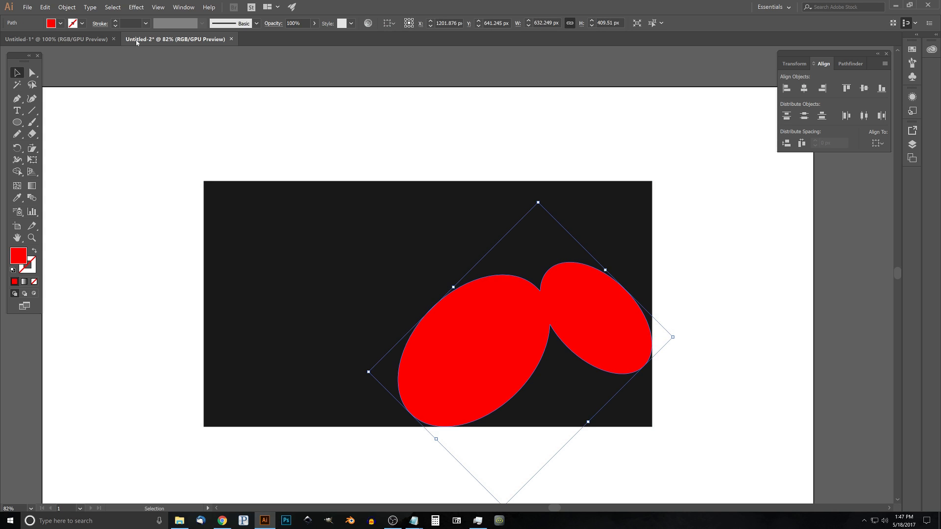
left_click(67, 6)
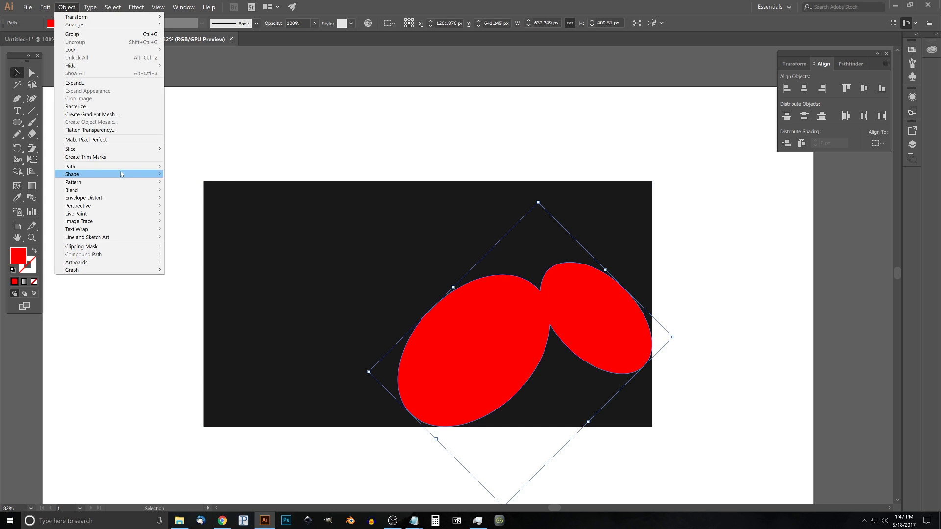
mouse_move(121, 174)
left_click(178, 177)
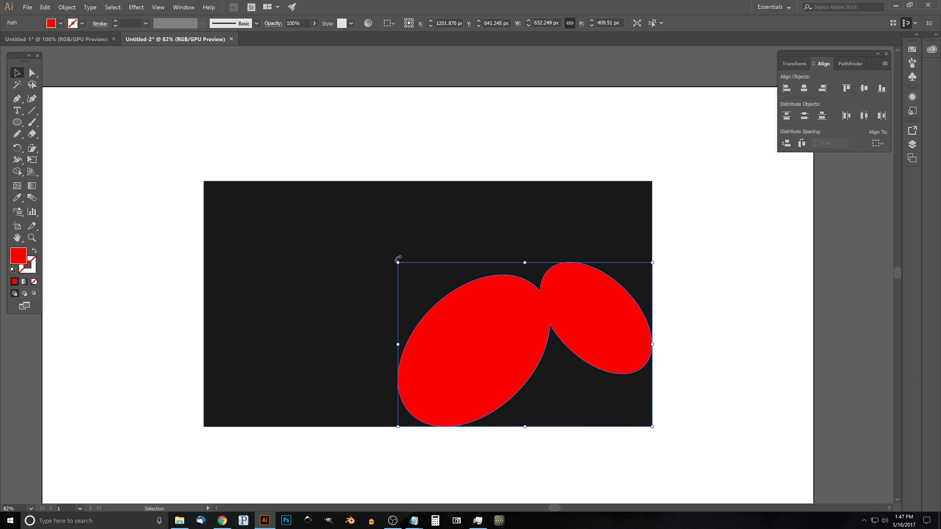
mouse_move(397, 263)
left_mouse_down()
mouse_move(333, 220)
mouse_move(457, 290)
mouse_move(468, 316)
mouse_move(389, 257)
left_mouse_up()
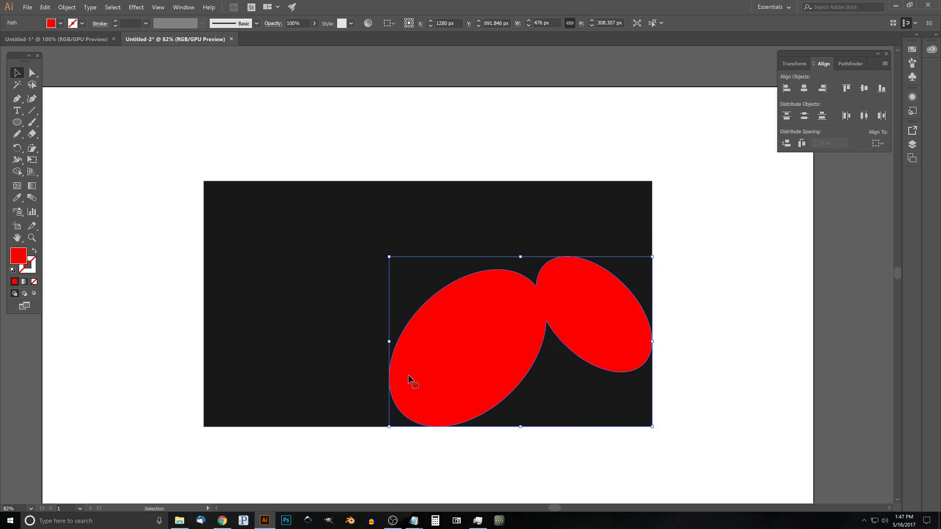
- Check the finished artwork in the Untitled-1 document, and place a duplicate of the dark rectangle offset toward the lower right
left_click(74, 40)
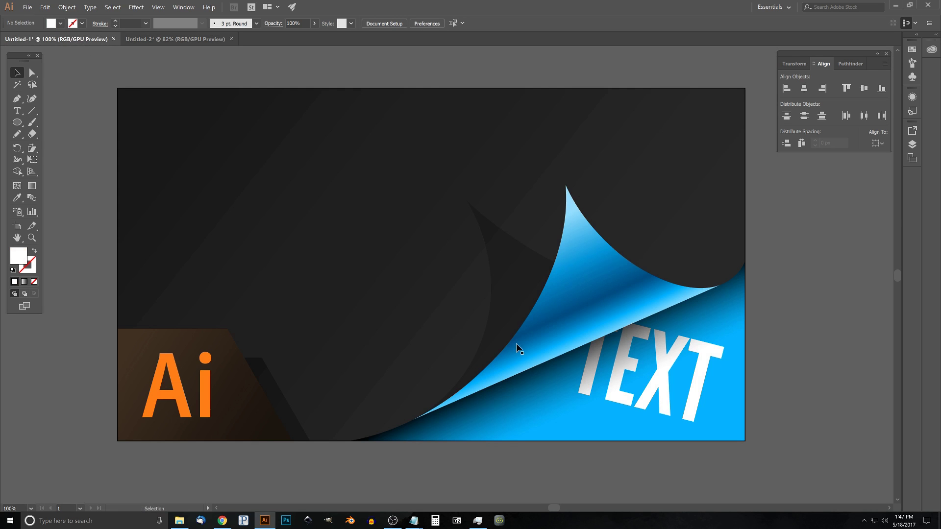
left_click(176, 43)
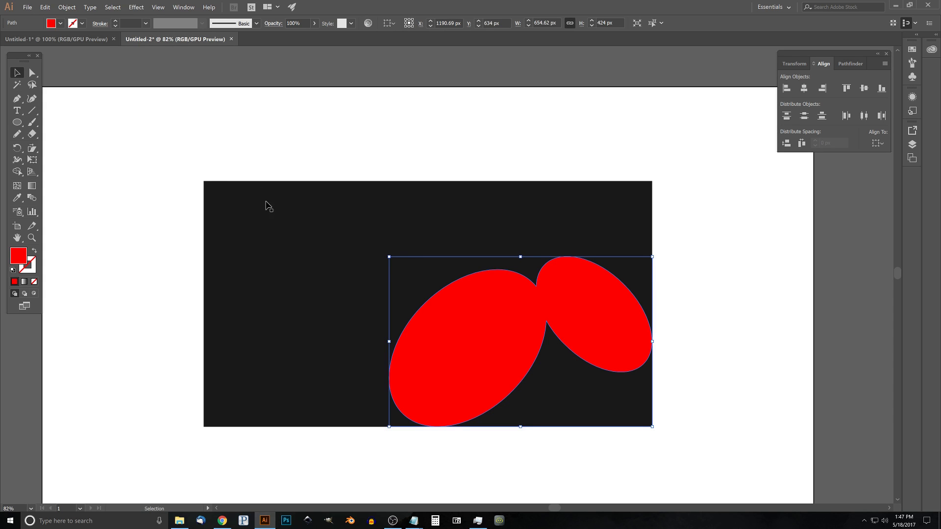
left_click(272, 220)
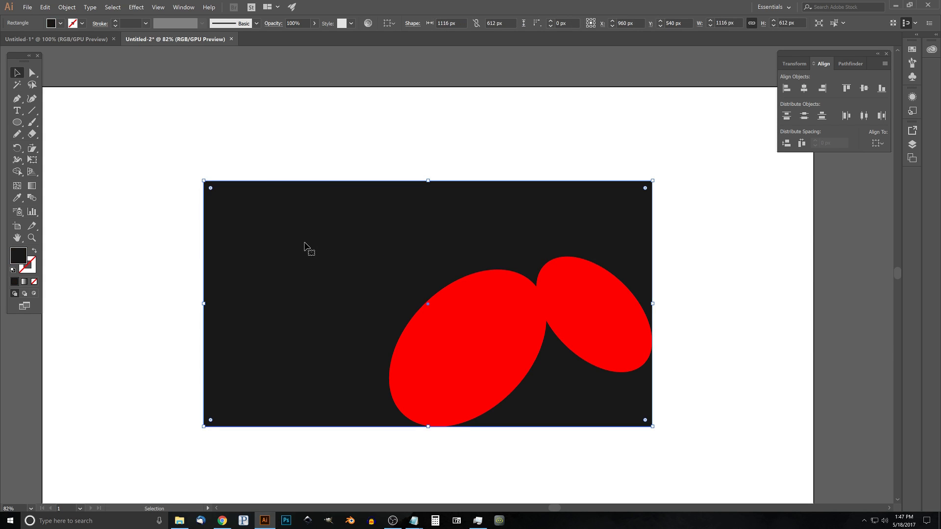
left_click_drag(253, 207, 309, 250)
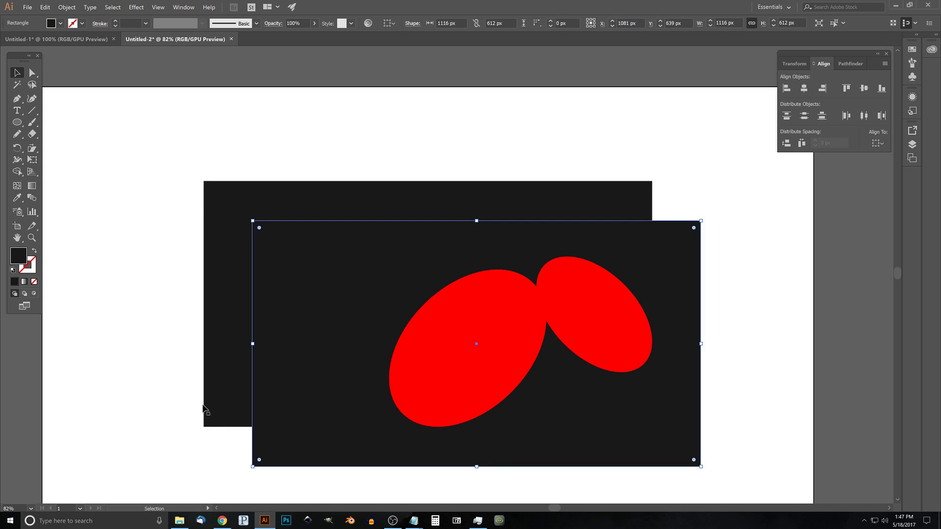
- Fill the duplicated rectangle with bright blue, hex 00bdff
double_click(18, 255)
left_click_drag(551, 213, 576, 173)
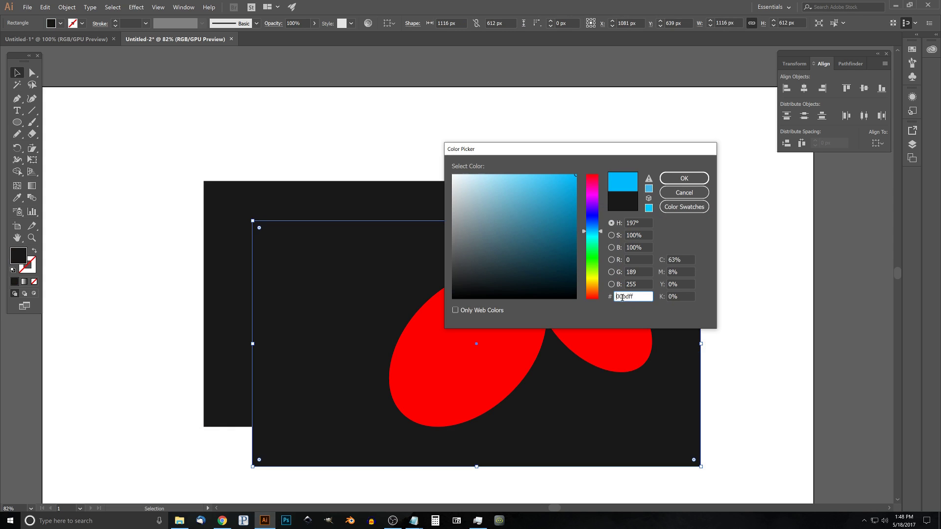
left_click(681, 178)
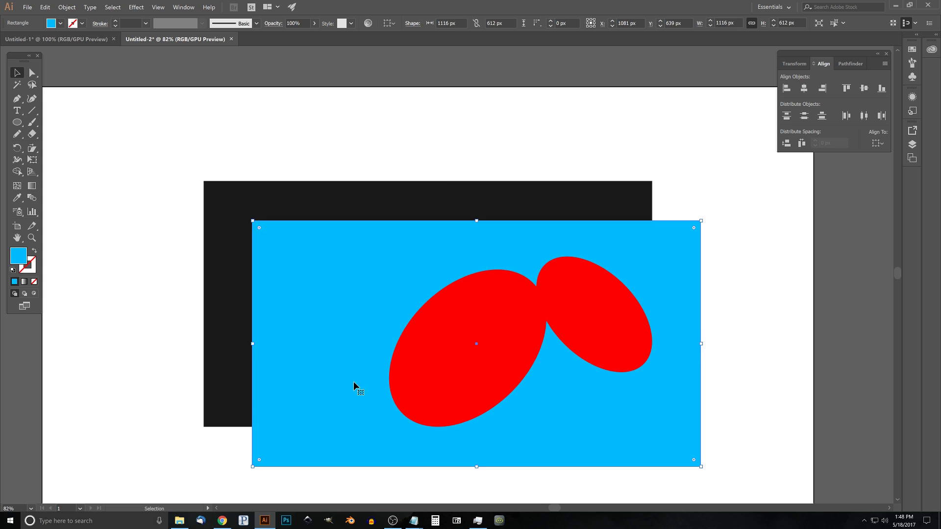
- Center the blue rectangle horizontally and vertically on the artboard
left_click(882, 143)
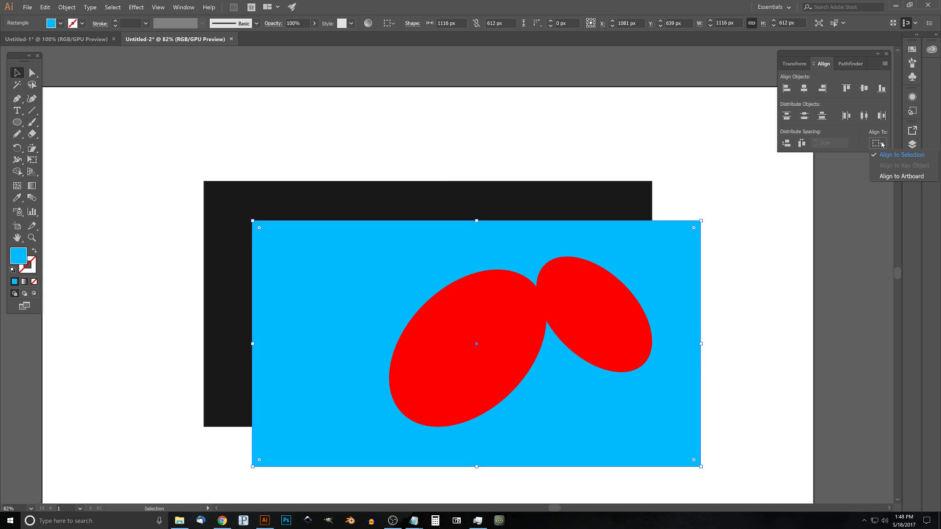
left_click(888, 176)
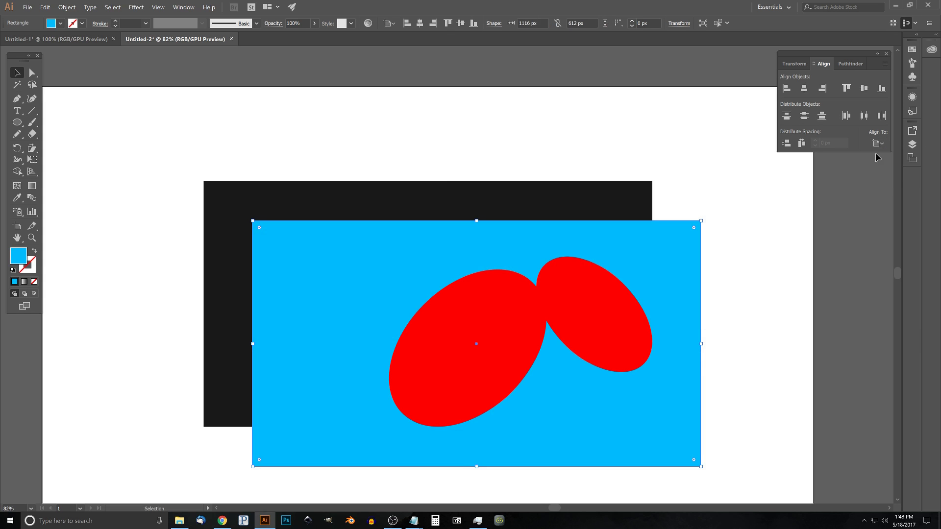
left_click(877, 143)
left_click(888, 175)
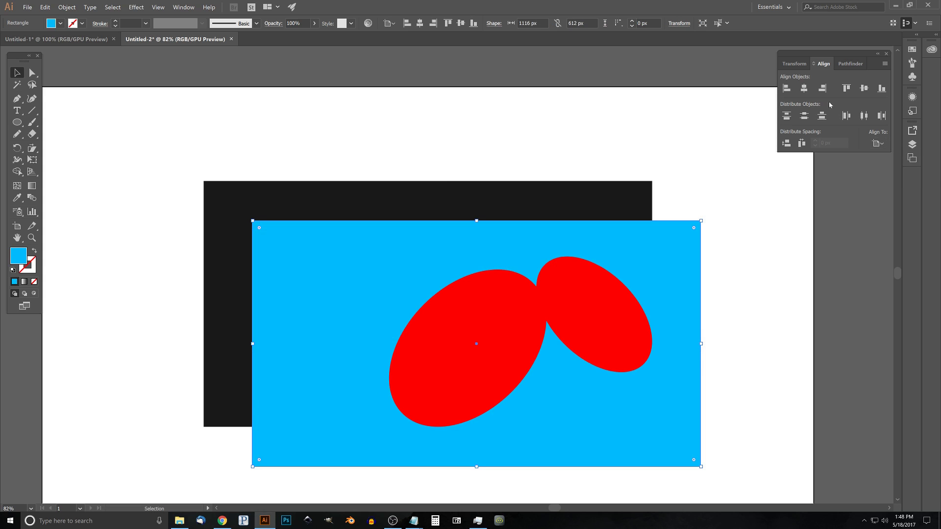
left_click(804, 88)
left_click(864, 88)
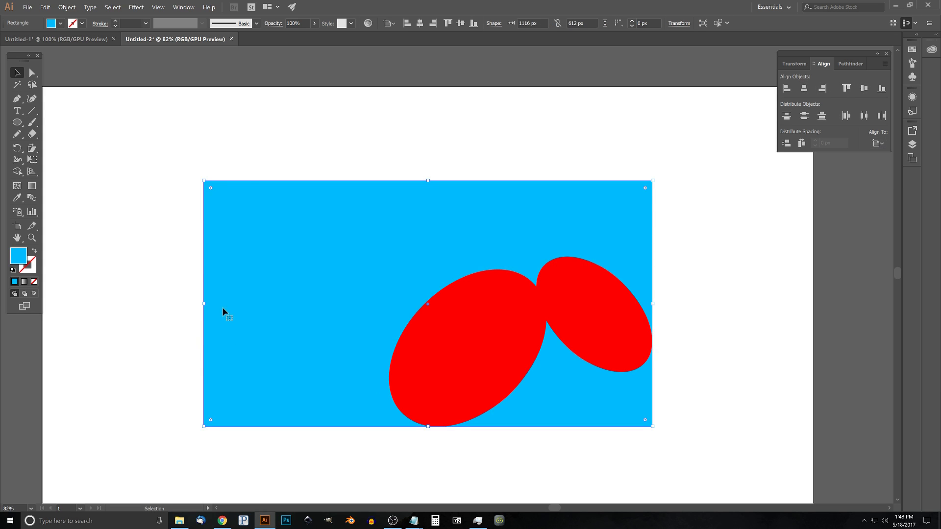
- With the Shape Builder, remove the blue area above the red shape and the red shape itself, leaving the blue lower-right corner piece
key("shift")
left_click(512, 304, "shift")
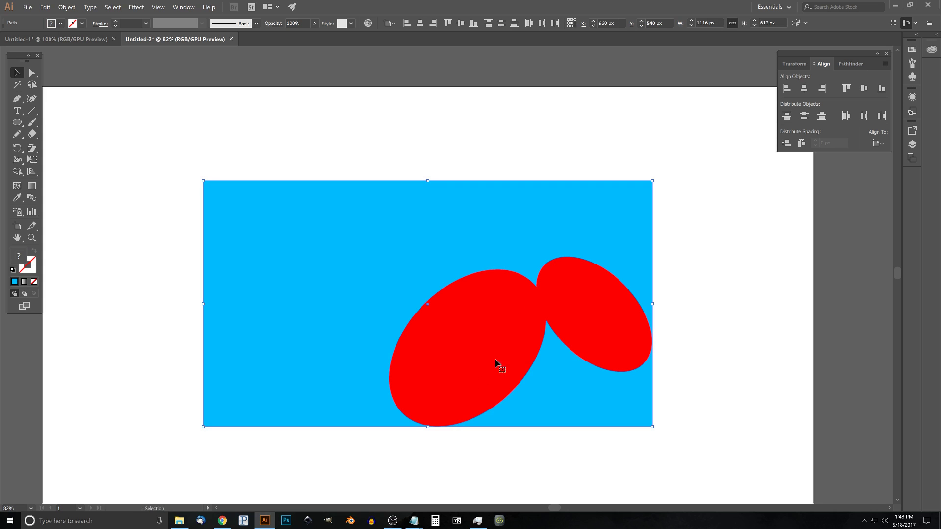
left_click(17, 172)
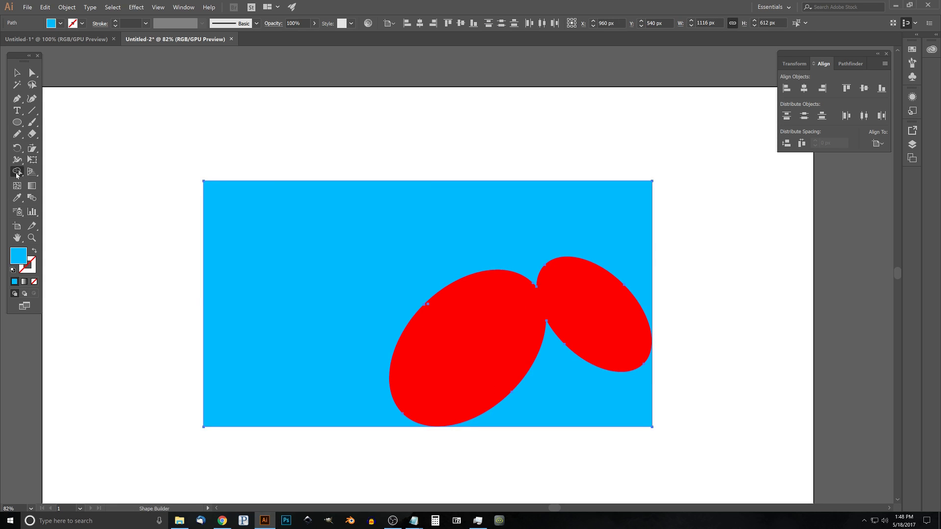
left_click(394, 216)
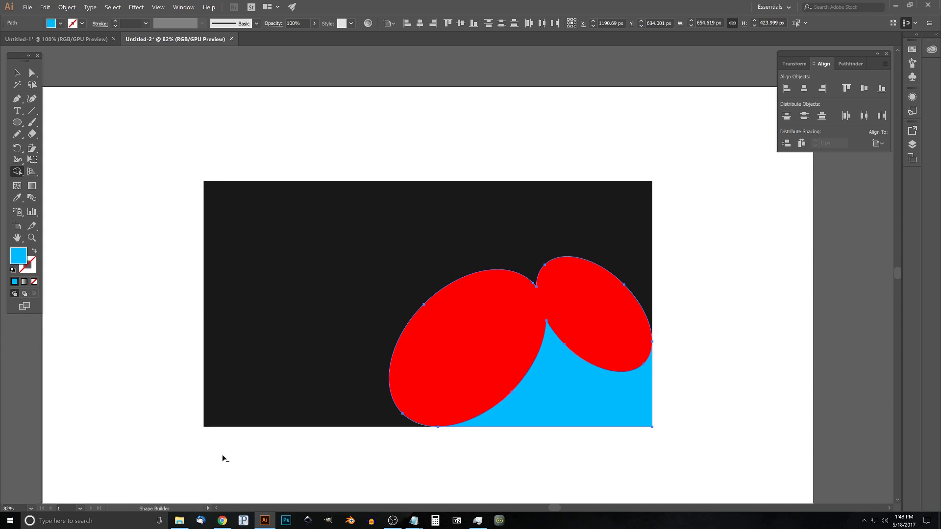
left_click(496, 305, "alt")
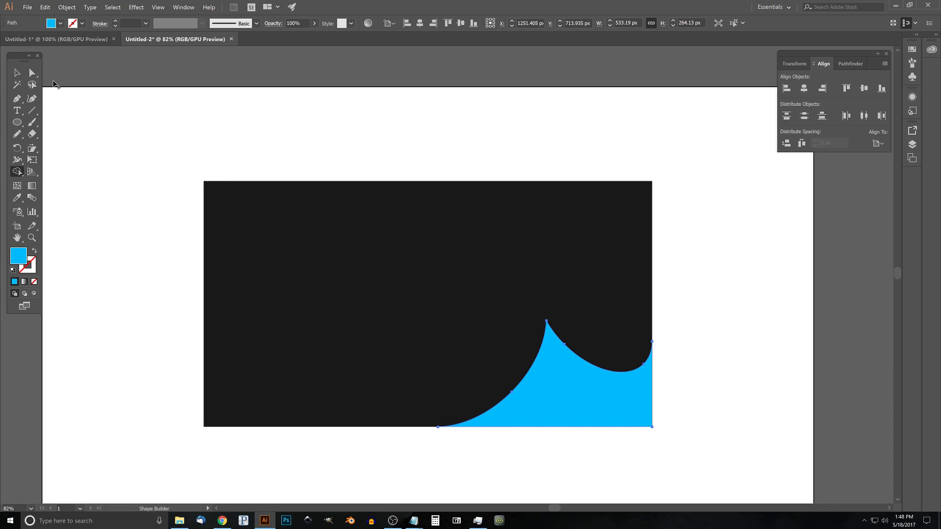
left_click(17, 73)
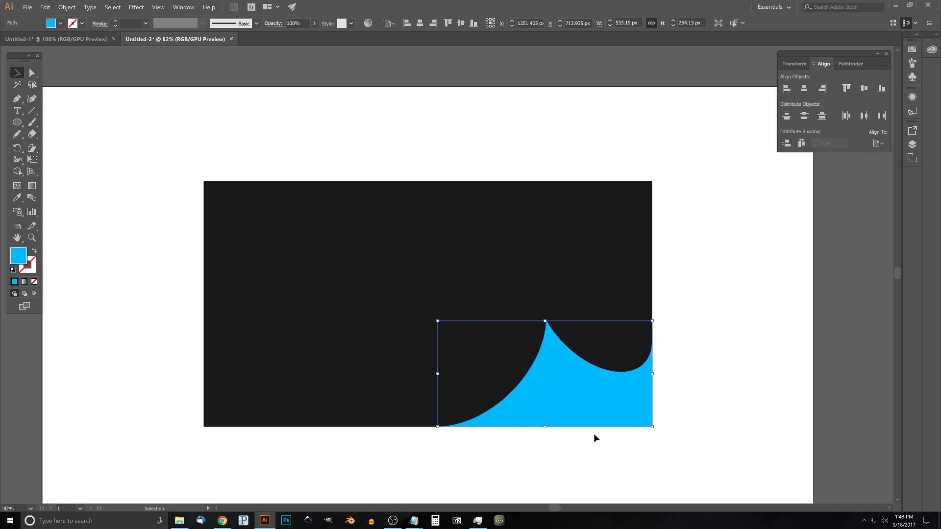
- Look closely at the blue corner piece and check whether Smart Guides are enabled
scroll(592, 433, "up", 4)
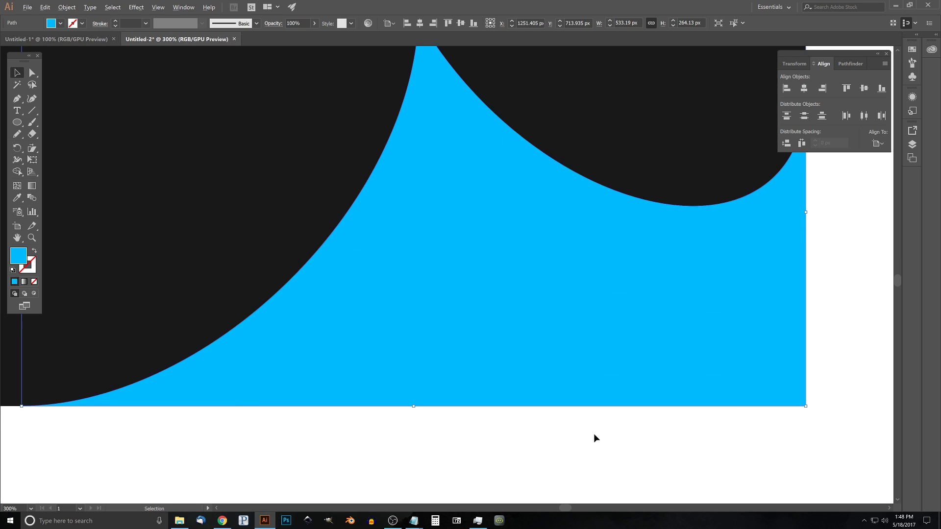
scroll(593, 433, "down", 1)
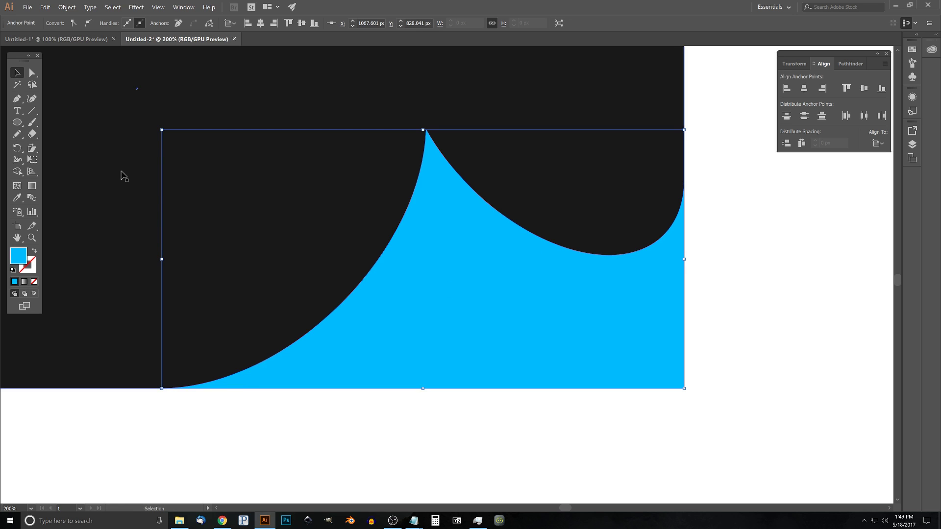
left_click(725, 297)
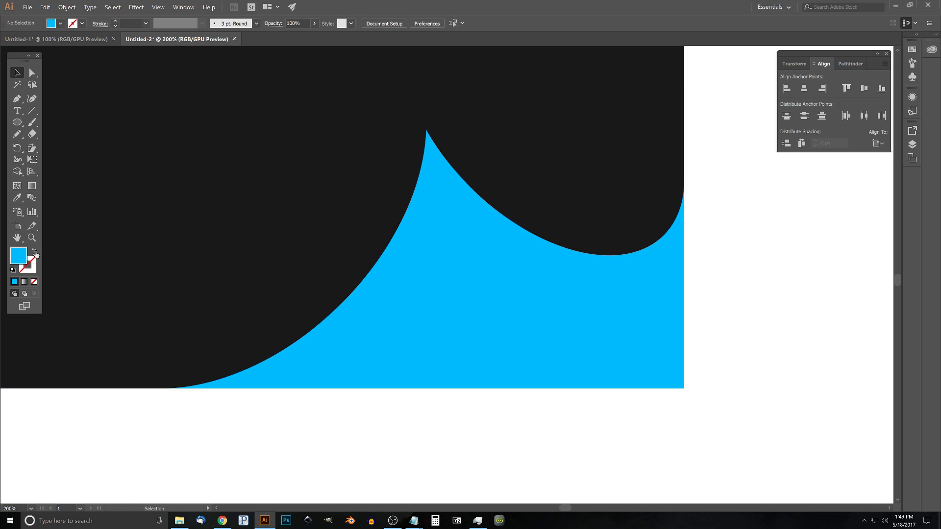
left_click(158, 7)
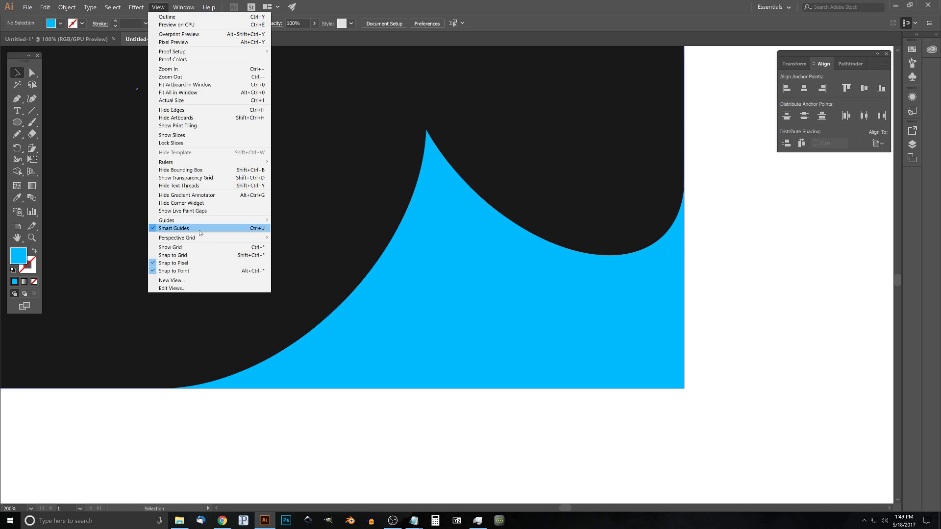
left_click(164, 7)
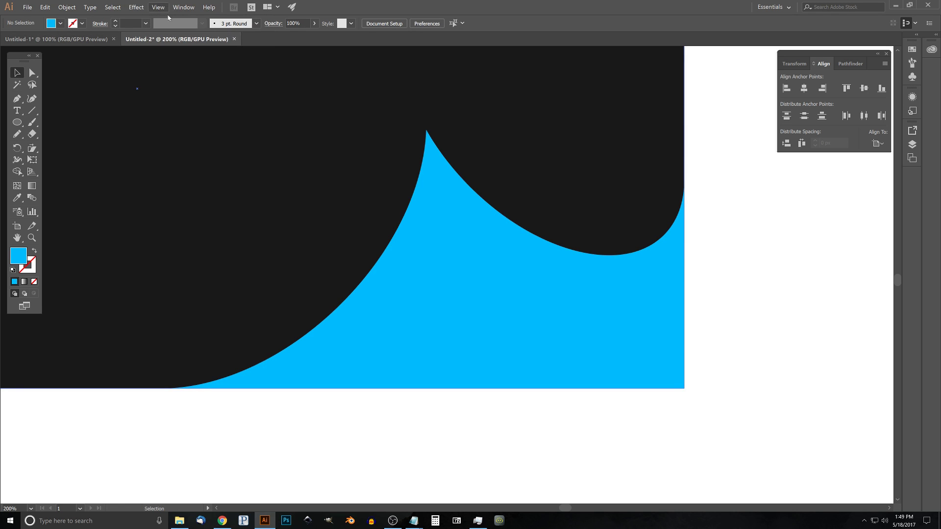
- Draw a closed Pen path with a straight edge from the blue piece's right curve to its lower-left curve, looping around above its peak
left_click(17, 99)
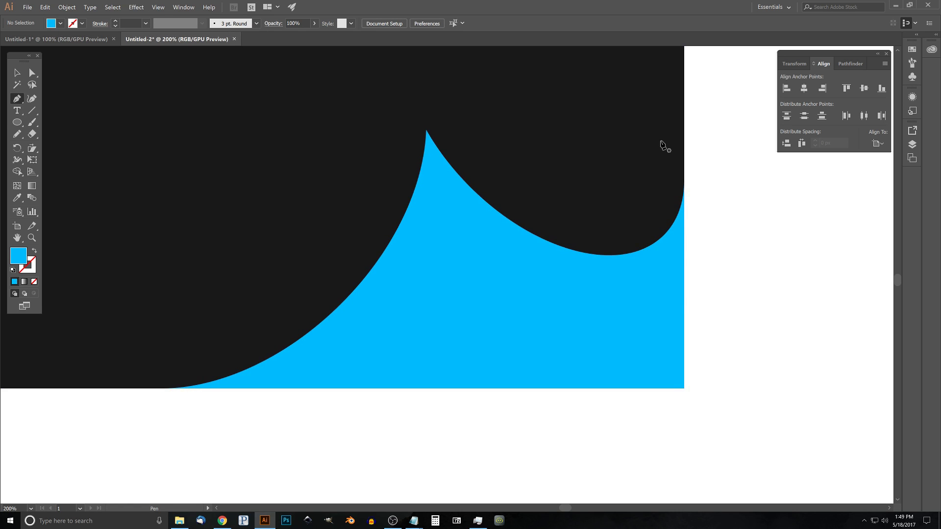
left_click(635, 253)
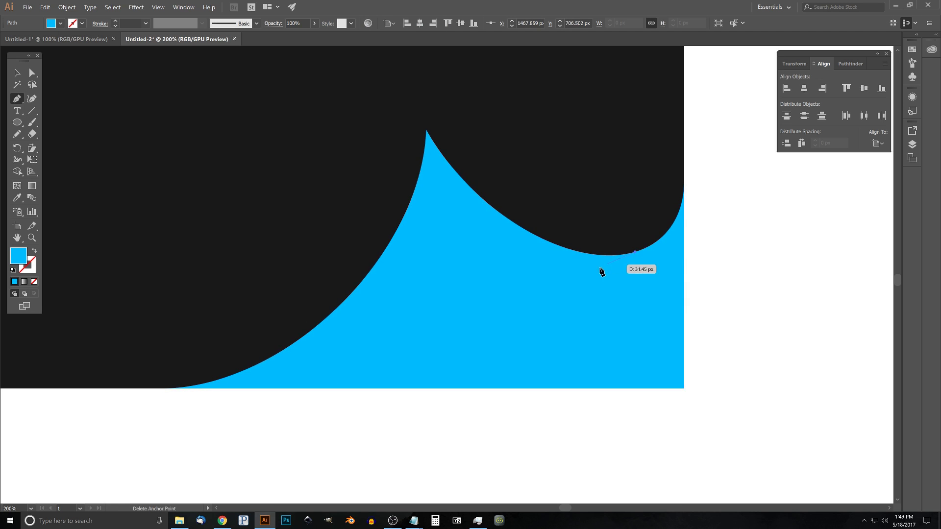
left_click(228, 377)
left_click(216, 303)
left_click(222, 220)
left_click(236, 154)
left_click(260, 118)
left_click(304, 95)
left_click(372, 84)
left_click(438, 84)
left_click(532, 91)
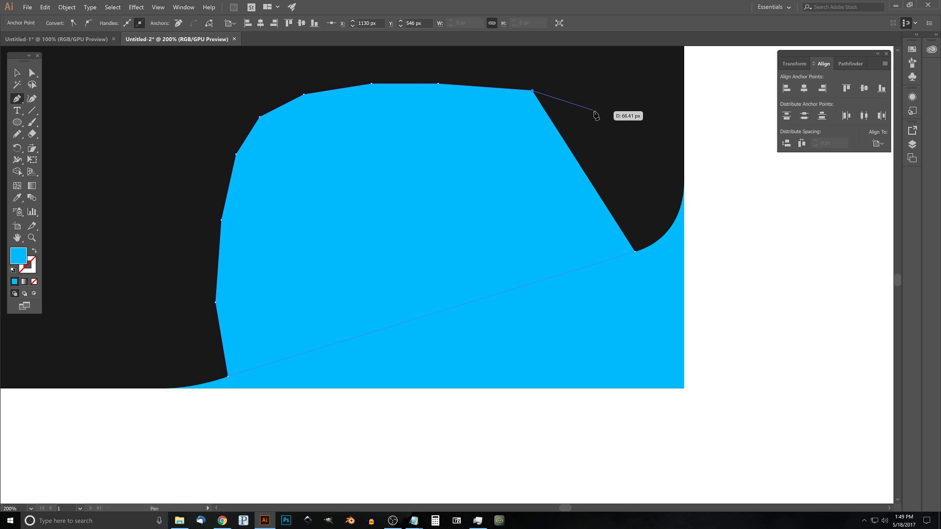
left_click(593, 111)
left_click(615, 134)
left_click(635, 171)
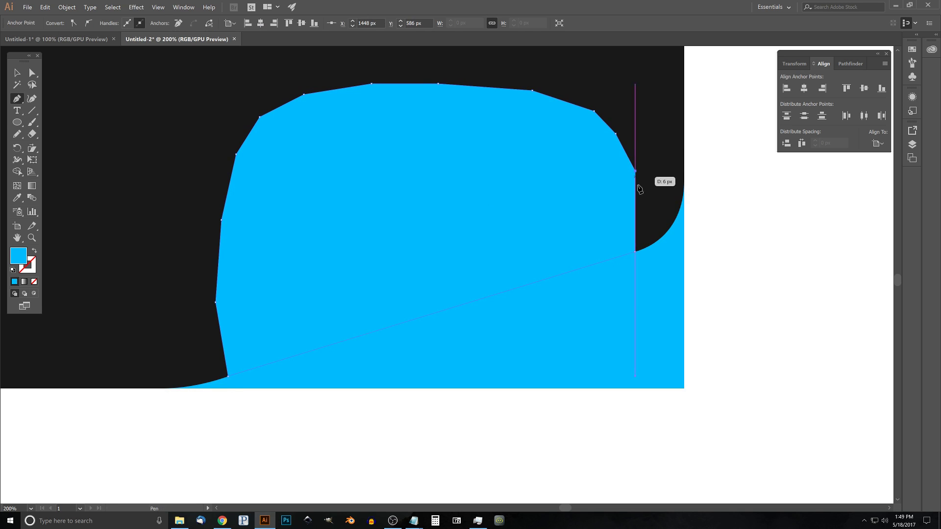
left_click(635, 252)
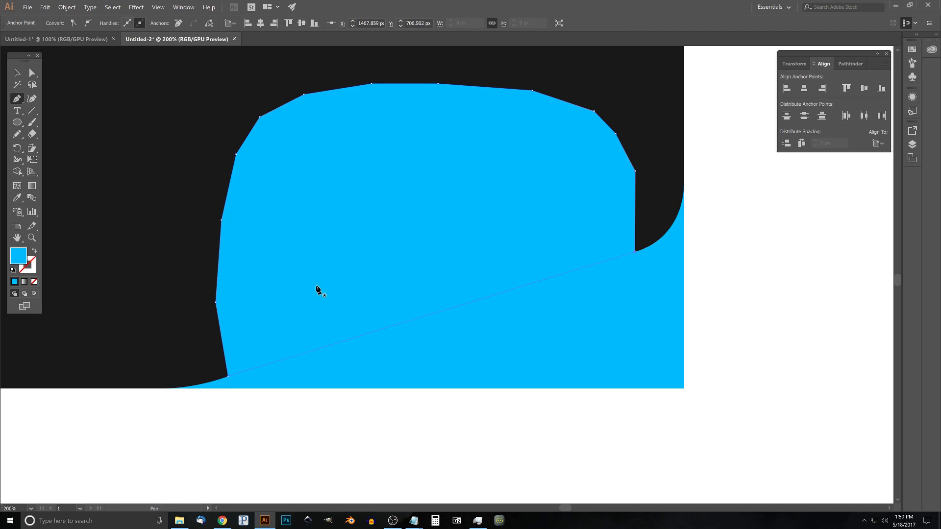
left_click(17, 73)
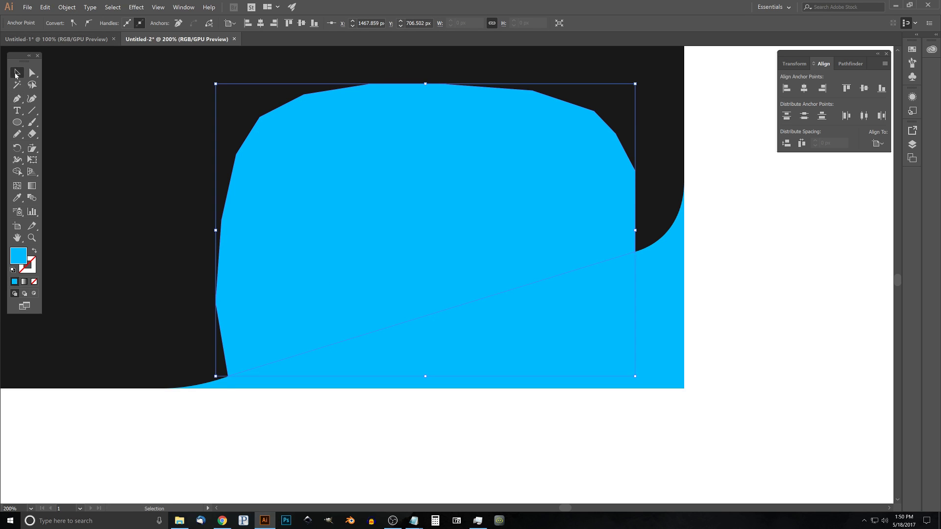
- Fill the path looping above the blue corner piece with bright green
left_click(479, 130)
left_click(60, 25)
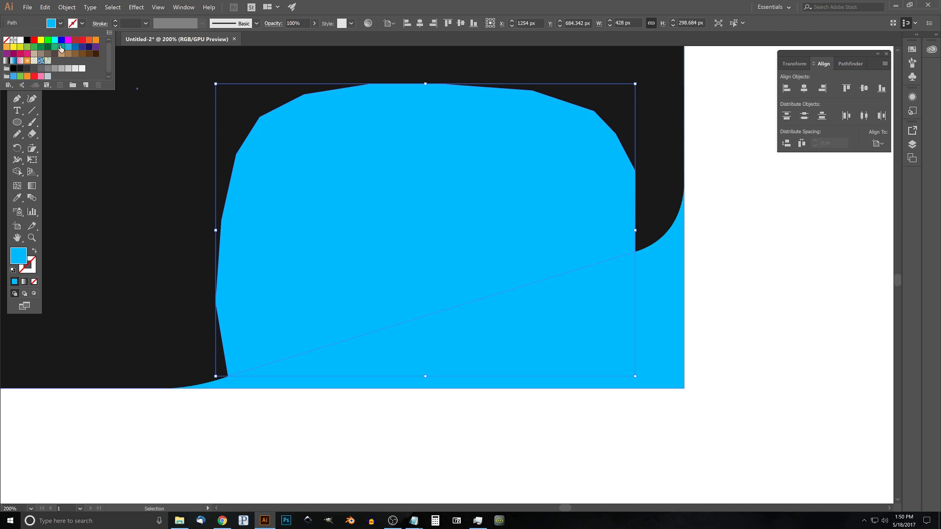
left_click(48, 41)
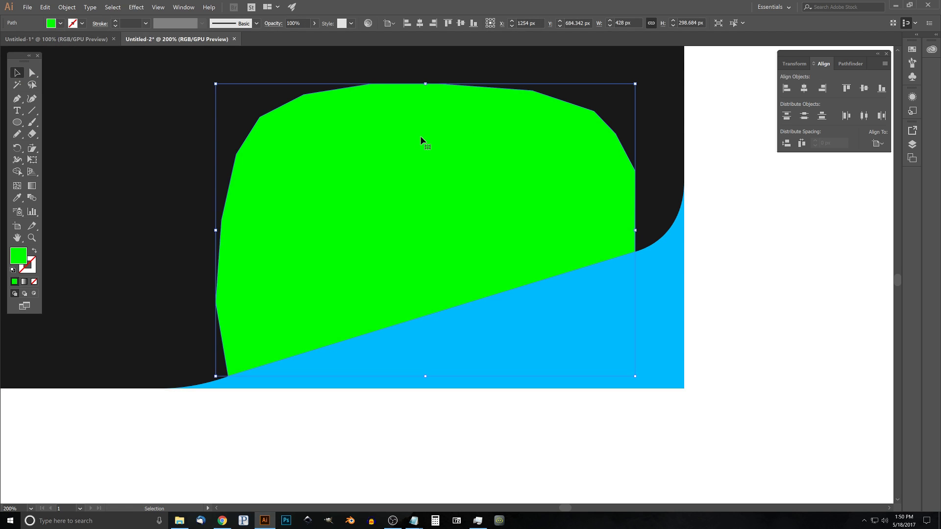
- Send the green shape backward so it sits behind the blue corner piece
key("a")
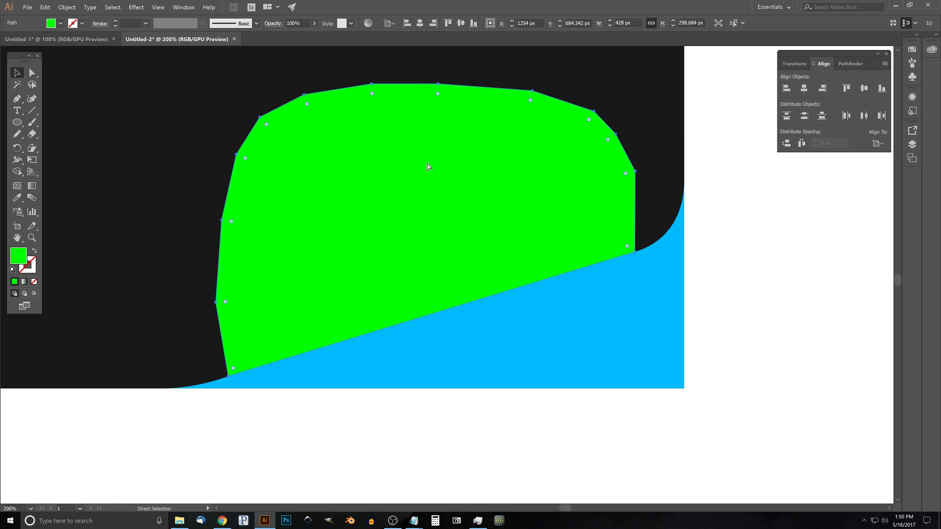
key("ctrl+[")
key("v")
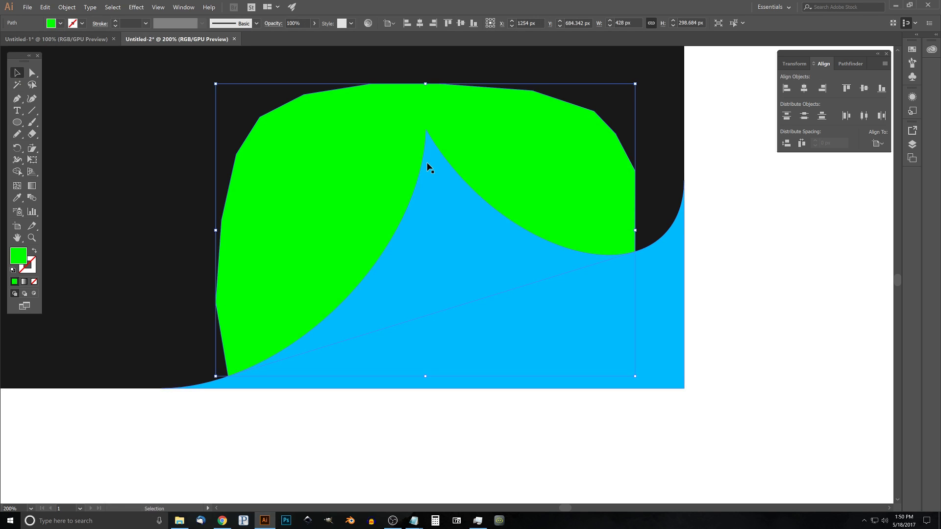
right_click(309, 157)
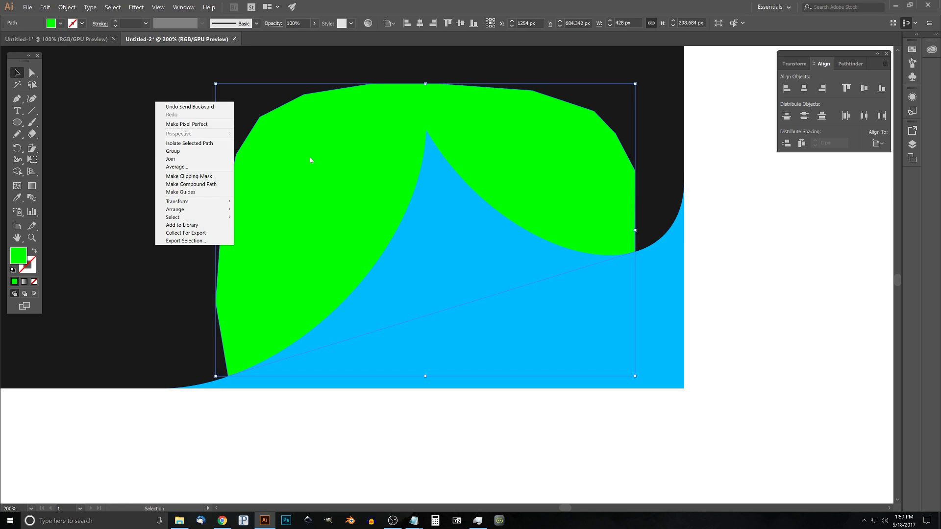
mouse_move(205, 213)
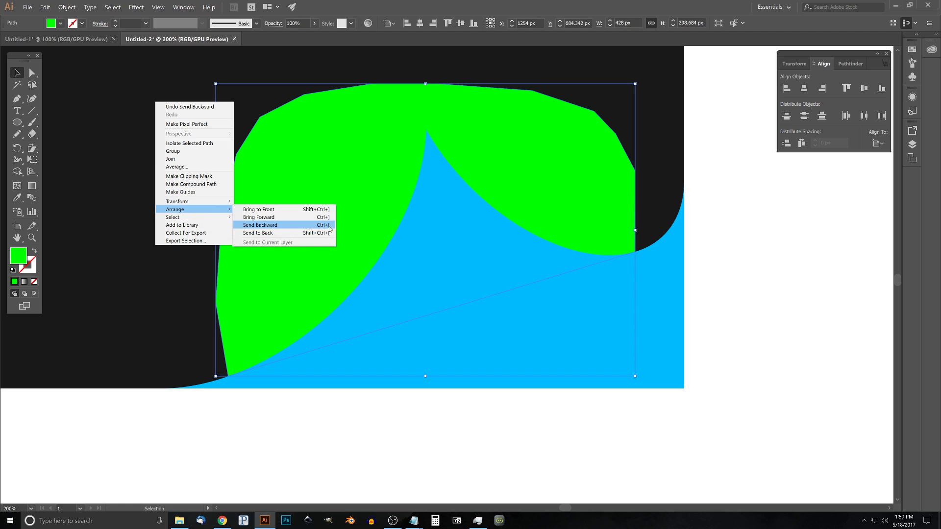
left_click(363, 146)
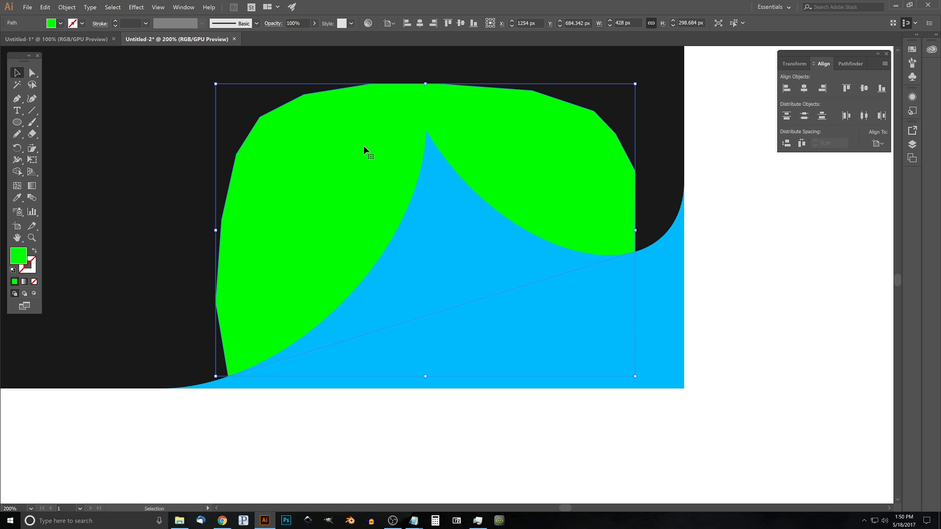
- With the Shape Builder, remove the green area outside the blue corner piece, and clear the selection
left_click(445, 190, "shift")
left_click(17, 171)
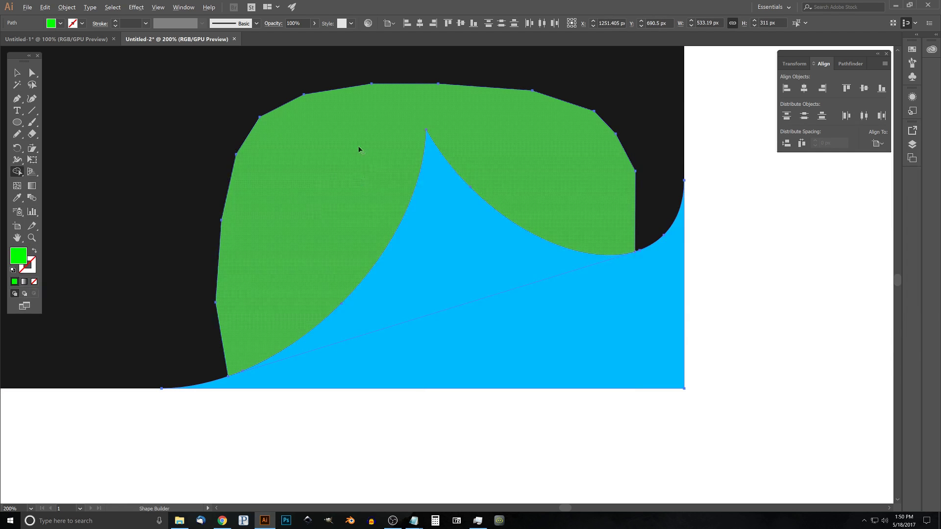
left_click(320, 173, "alt")
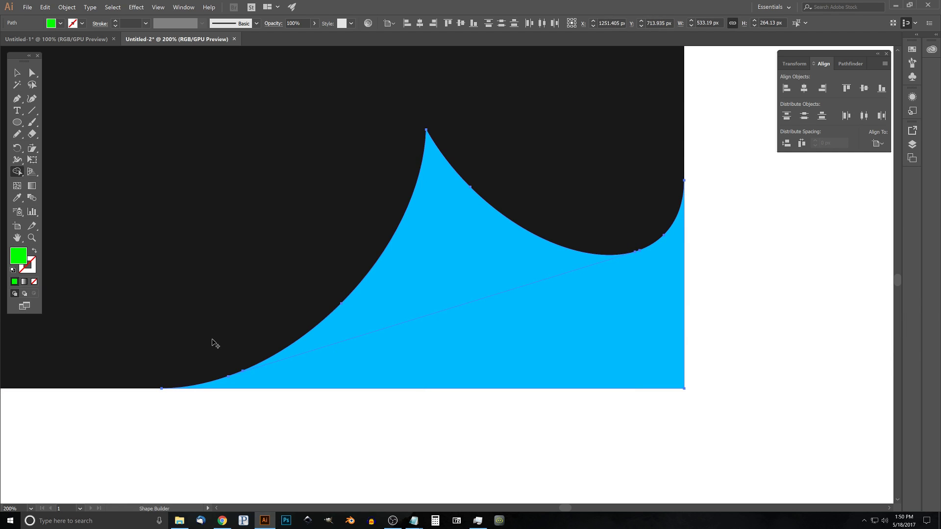
left_click(17, 73)
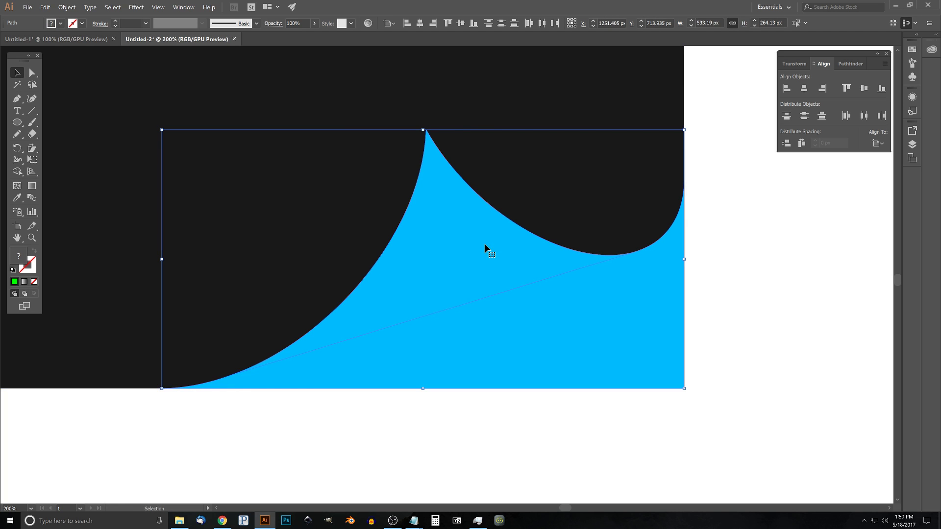
key("a")
key("ctrl")
left_click(752, 243)
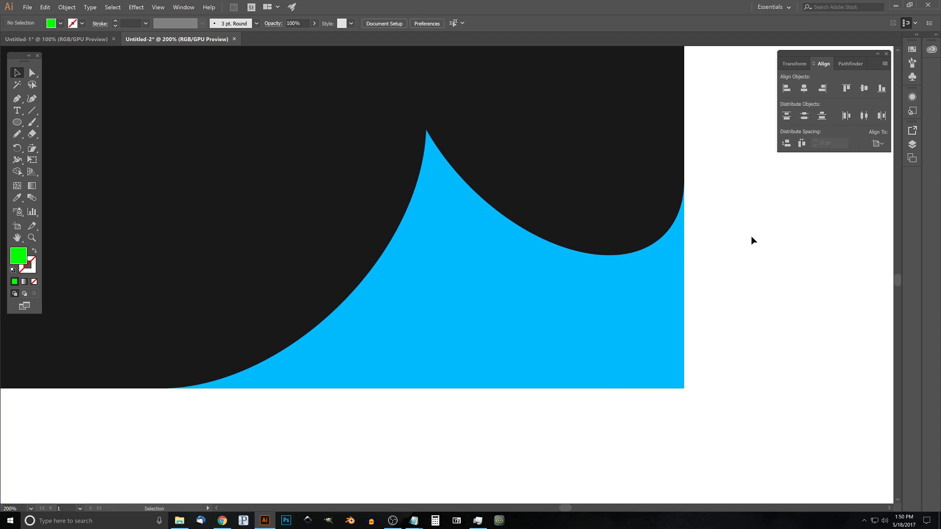
- Try moving the blue corner piece off the green shape behind it, and undo the move
left_click(434, 246)
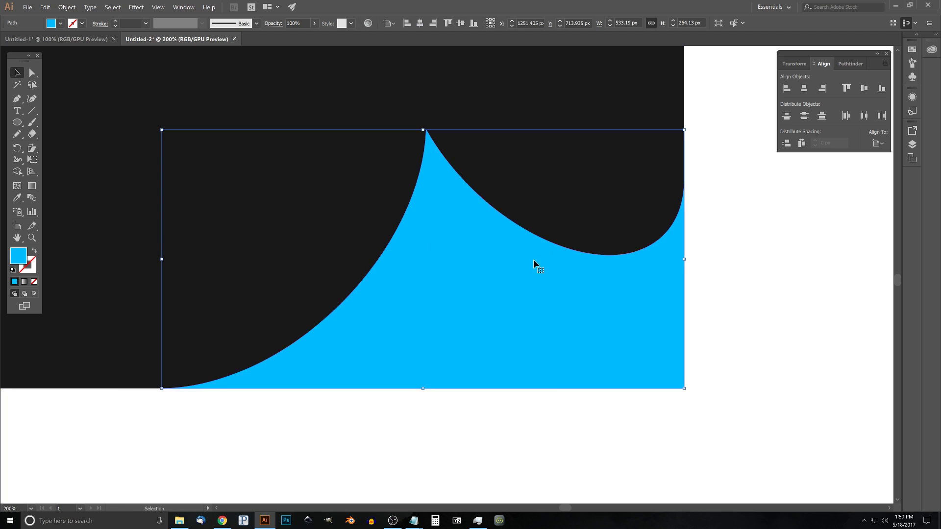
left_click_drag(537, 261, 492, 428)
left_click(436, 237)
key("ctrl+z")
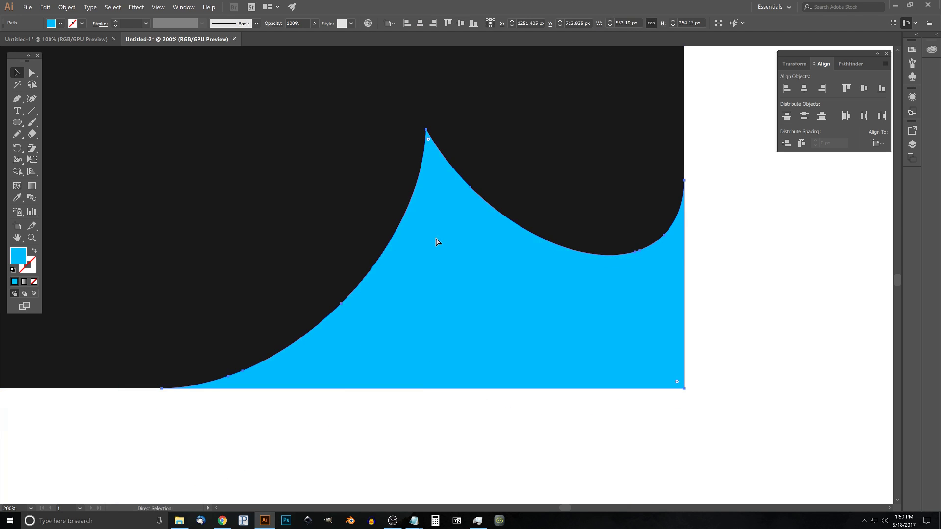
left_click(771, 283)
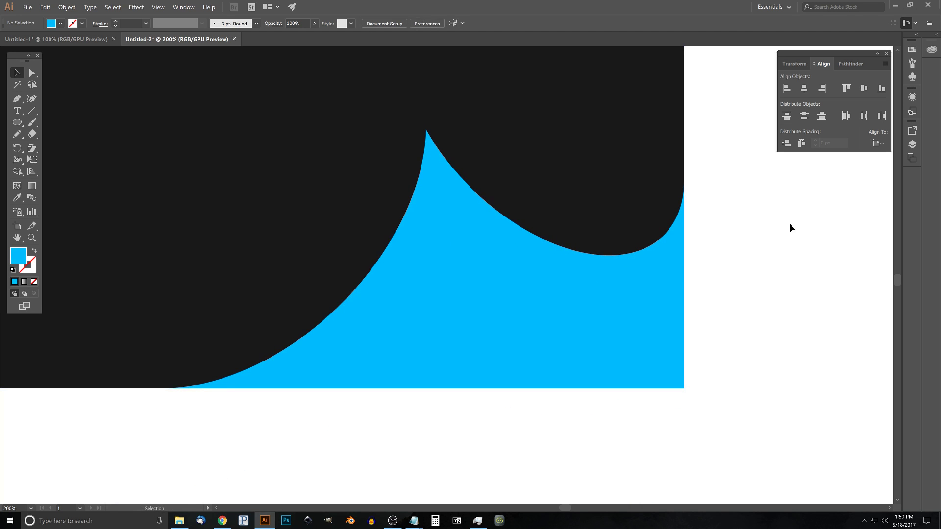
- Select the trimmed green shape hidden behind the blue corner piece and bring it to the front
left_click(448, 194)
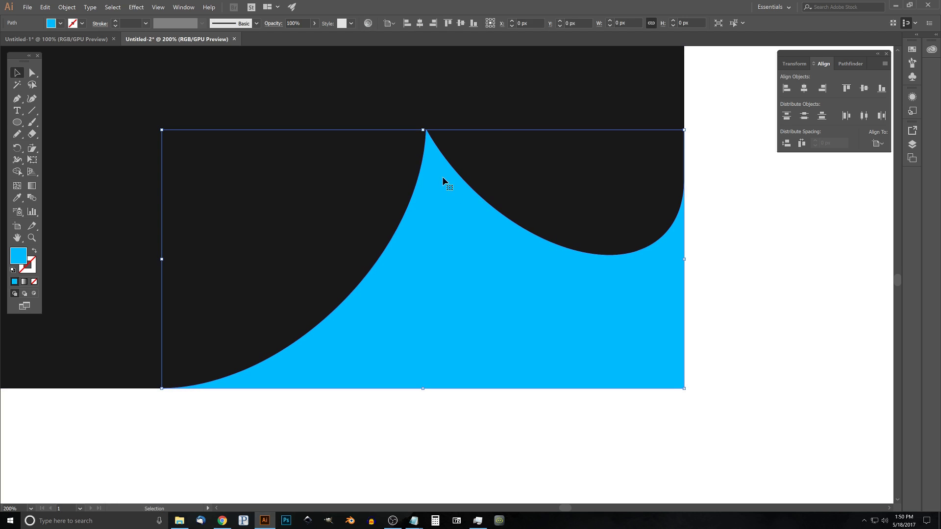
key("ctrl")
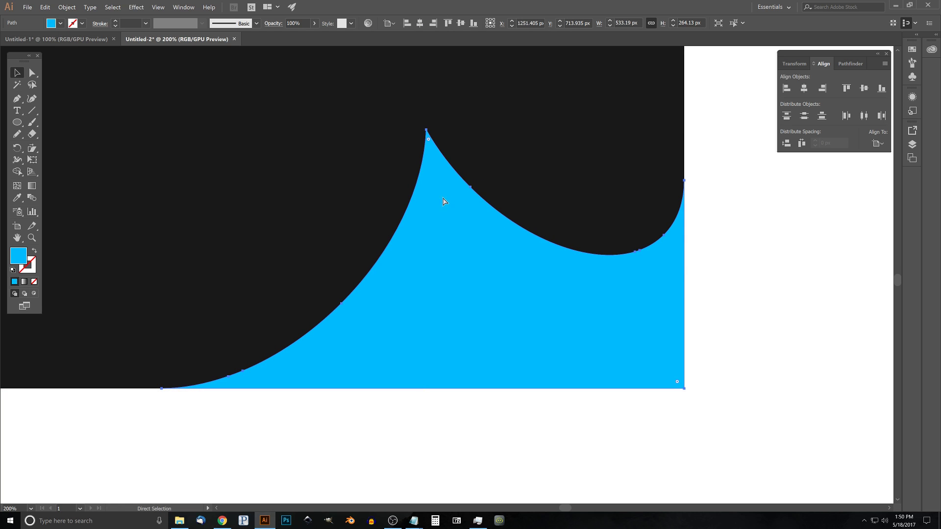
left_click(443, 203, "ctrl")
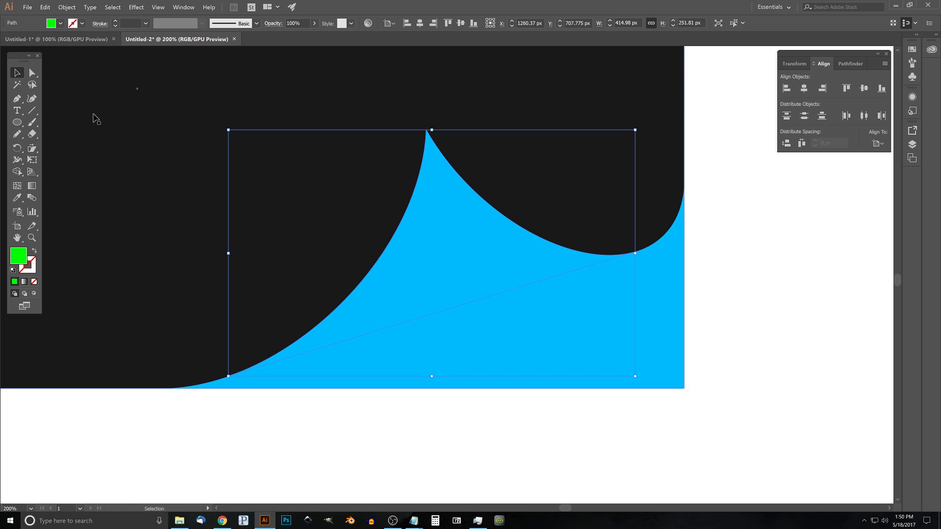
left_click(45, 8)
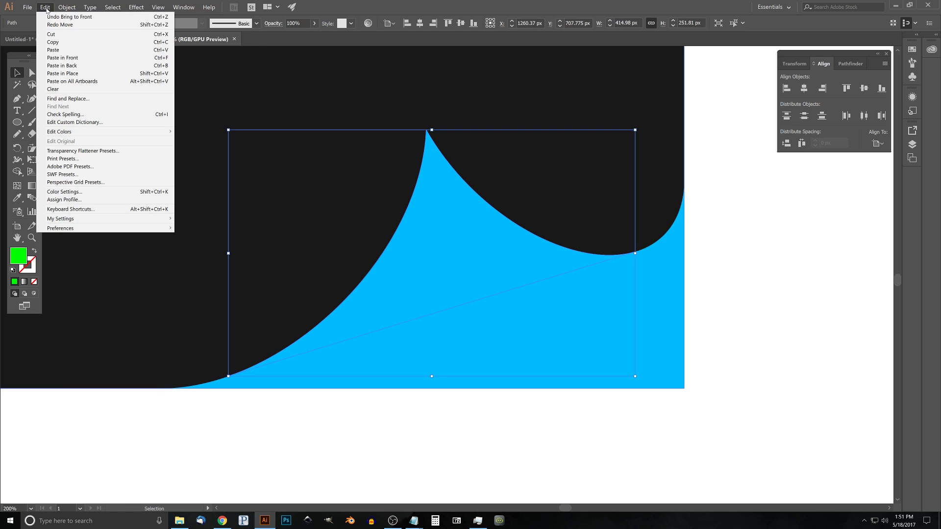
mouse_move(66, 8)
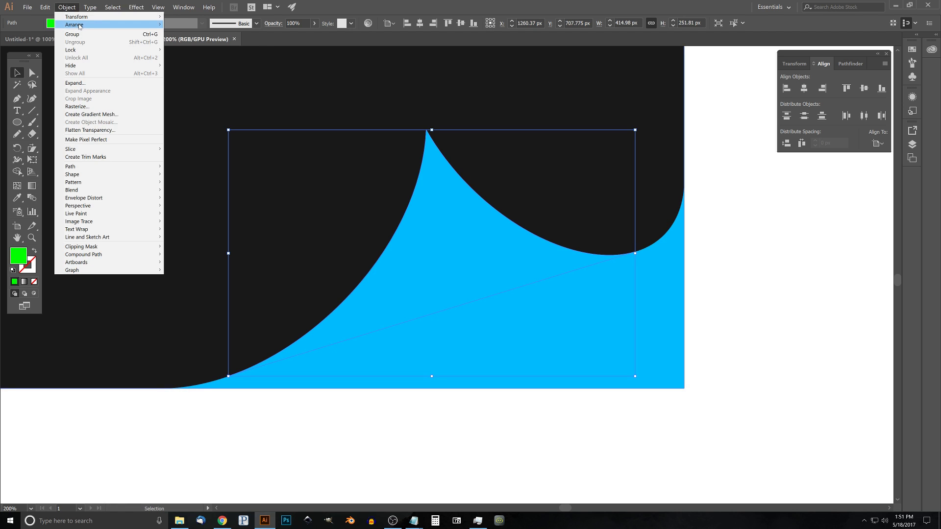
mouse_move(79, 25)
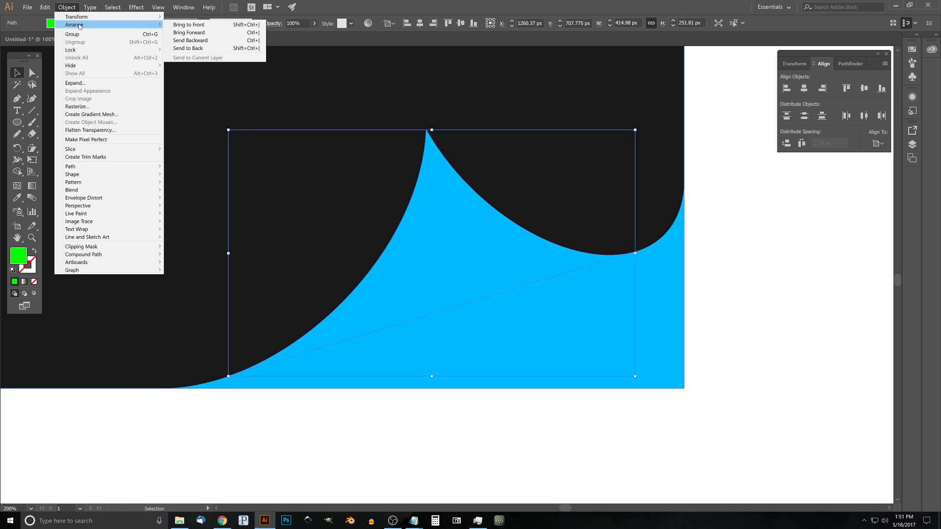
left_click(206, 26)
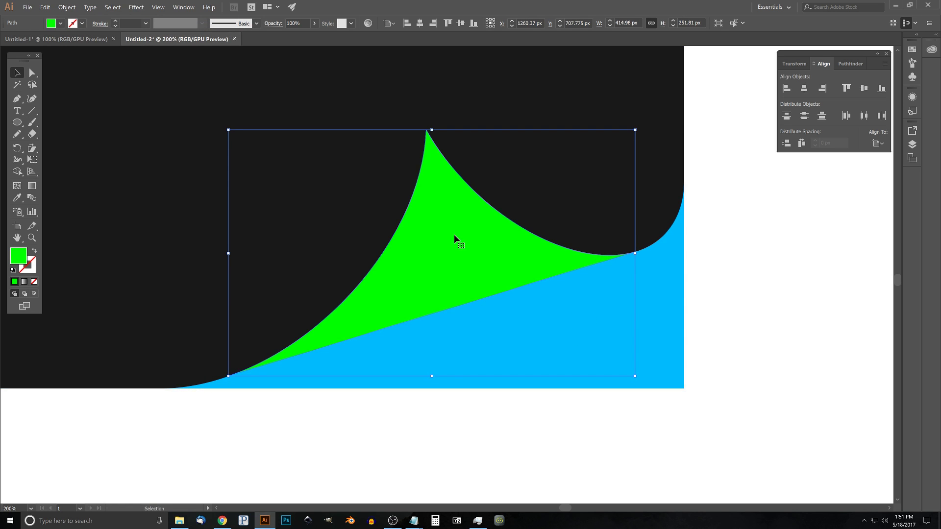
- Duplicate the green curl shape and snap the copy's peak onto the original's so they overlap exactly
left_click_drag(437, 206, 539, 236)
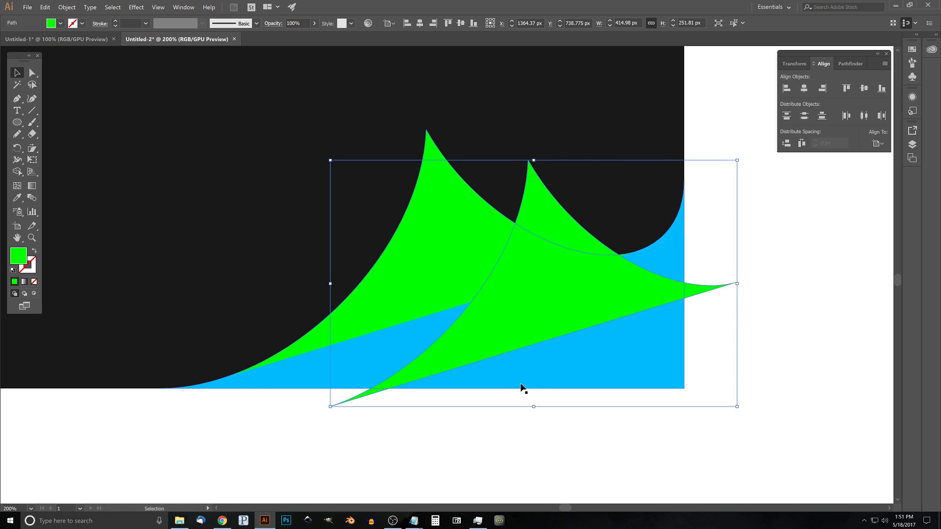
key("a")
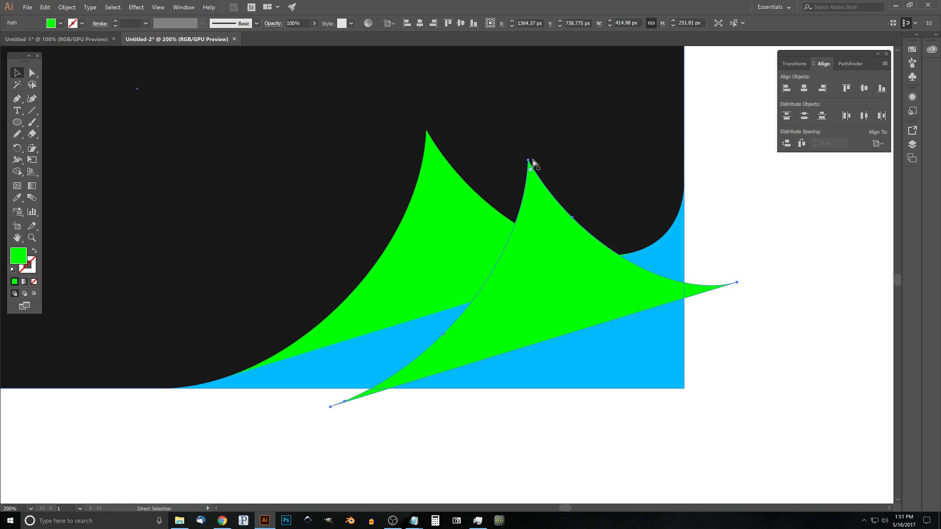
left_click_drag(488, 130, 426, 135)
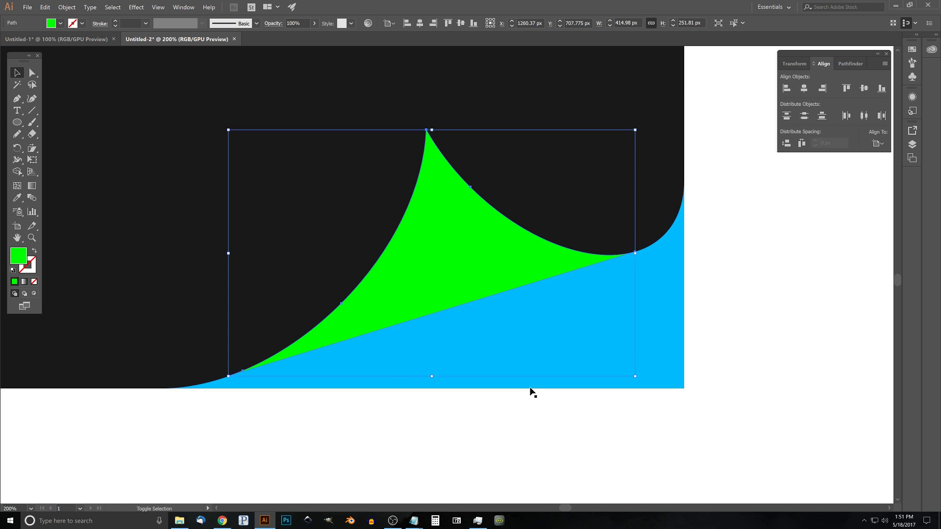
- Subtract the green copy from the blue corner piece with Pathfinder's Minus Front
left_click(667, 298, "shift")
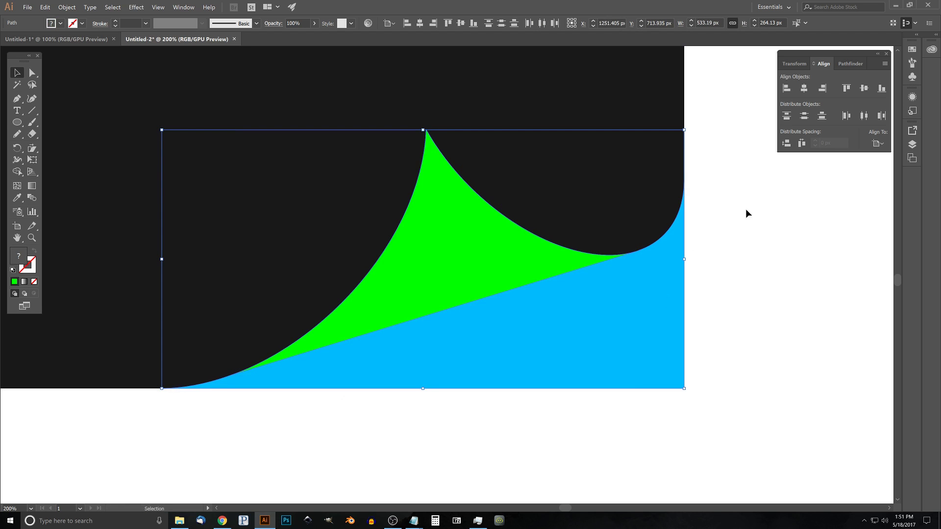
left_click(853, 64)
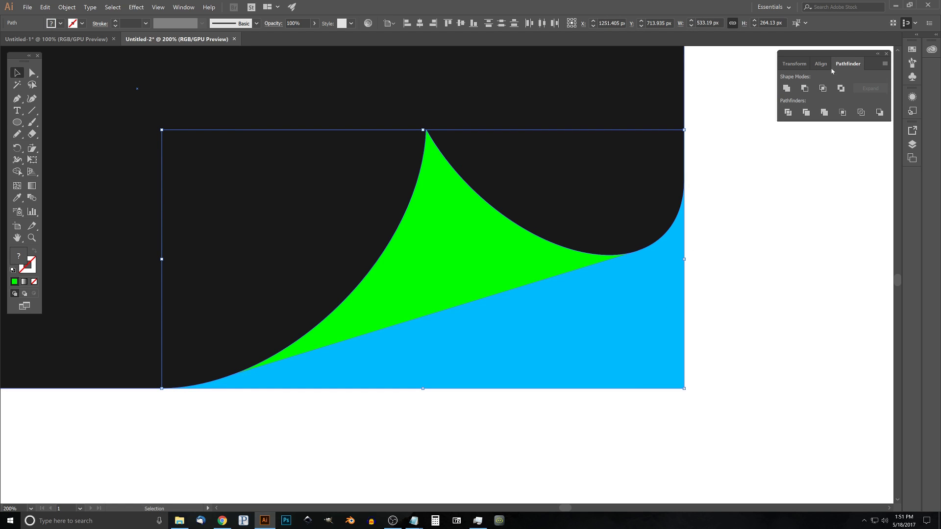
left_click(803, 88)
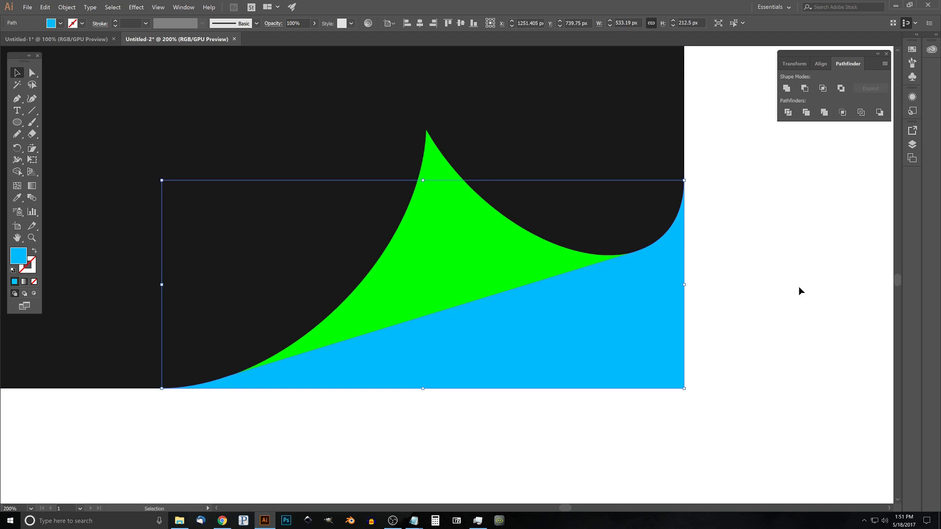
- Pull the blue and green pieces apart to check the cut, and undo both moves
left_click(795, 209)
left_click_drag(530, 376, 686, 471)
left_click_drag(490, 245, 314, 133)
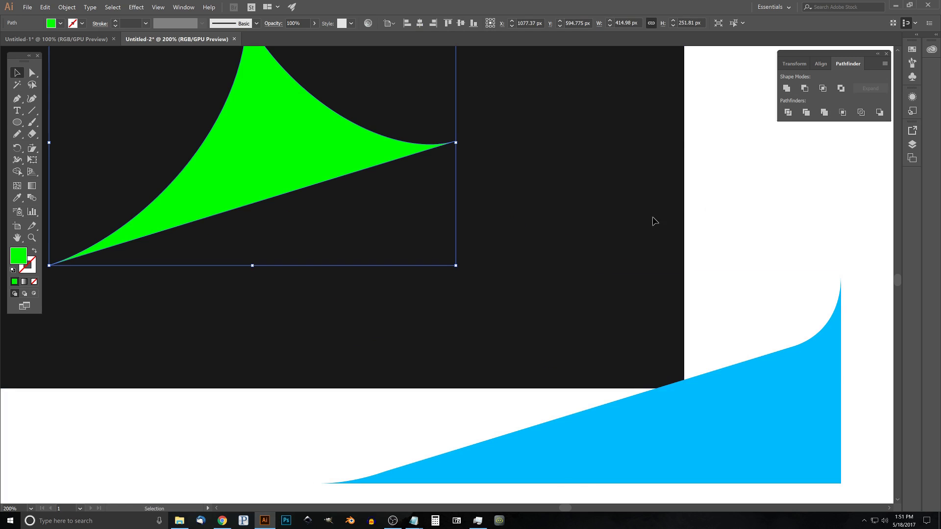
key("ctrl+z")
key("ctrl+z")
left_click(780, 262)
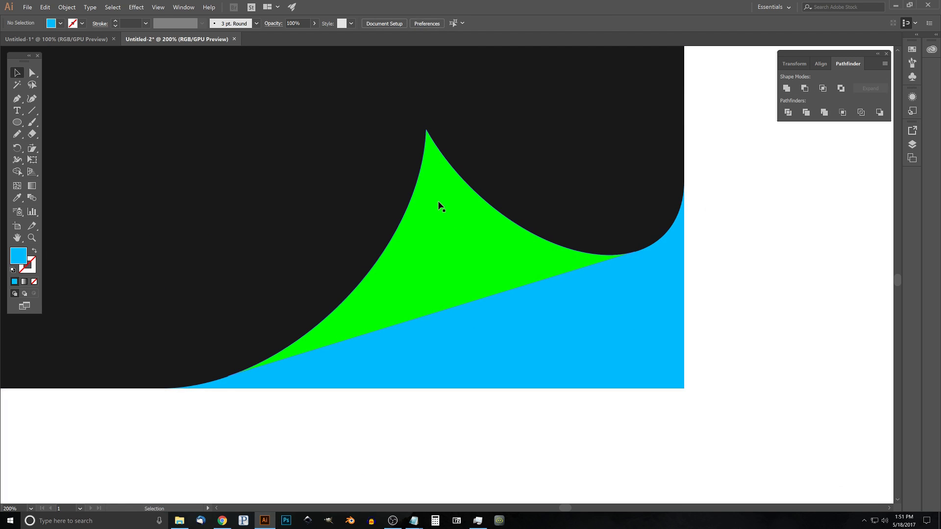
- Recolor the green curl shape with the blue of the lower corner piece using the Eyedropper
left_click(437, 203)
key("i")
left_click(610, 325)
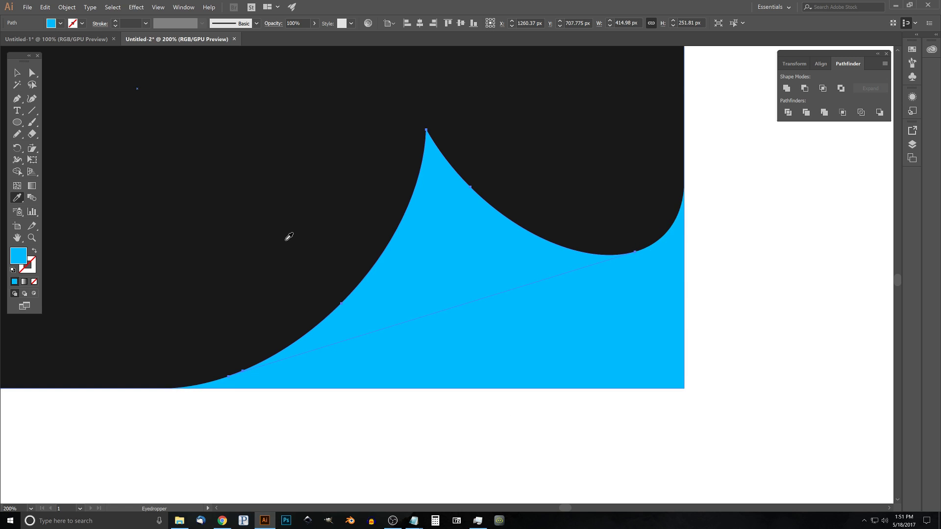
left_click(16, 74)
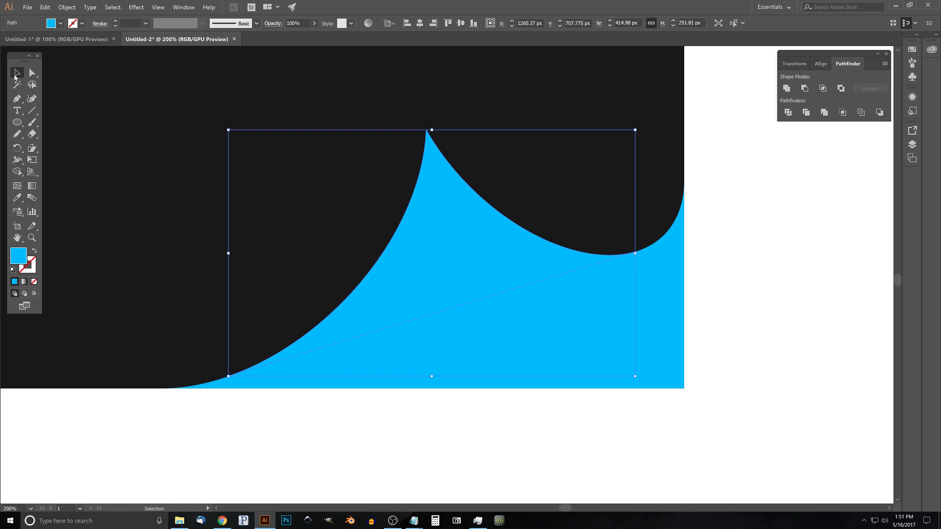
- Fill the lower corner piece with black and snap it back into the dark rectangle's lower-right corner
left_click_drag(674, 277, 657, 351)
key("ctrl+z")
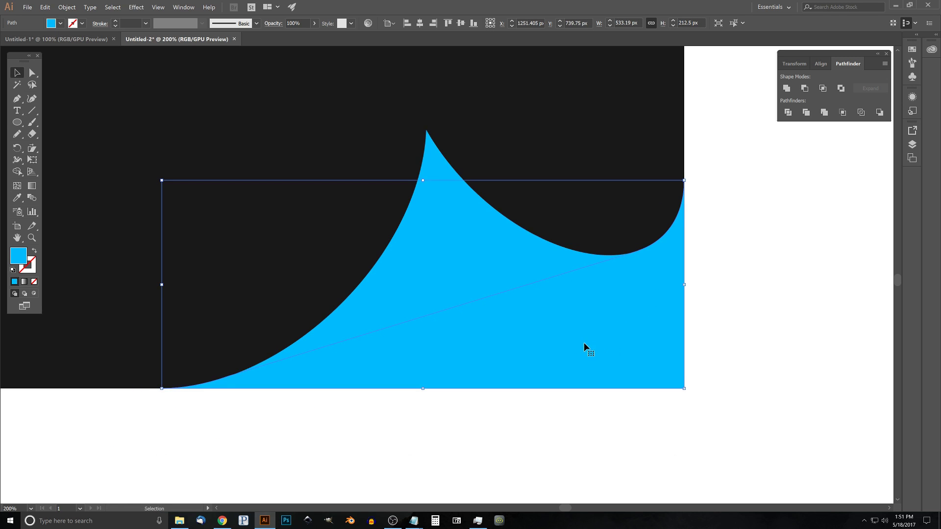
left_click_drag(596, 301, 648, 341)
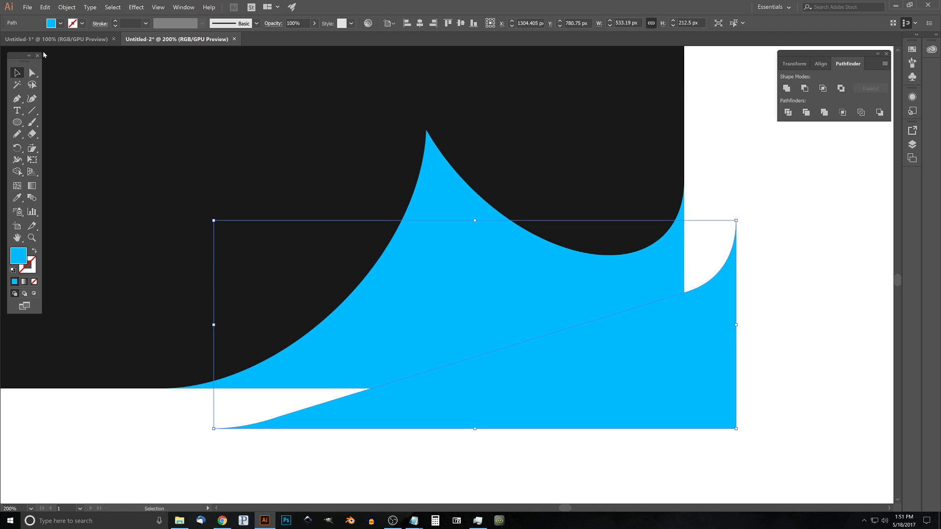
left_click(60, 23)
left_click(28, 41)
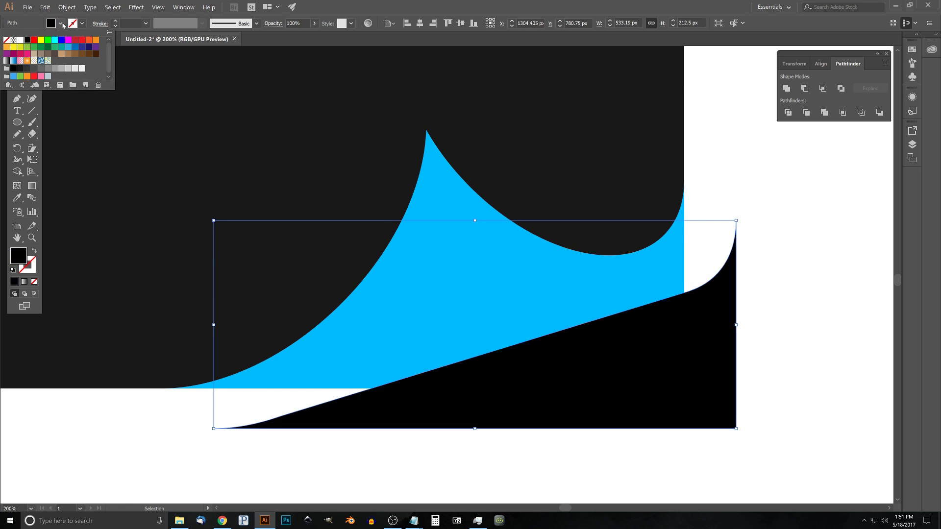
left_click_drag(213, 428, 160, 391)
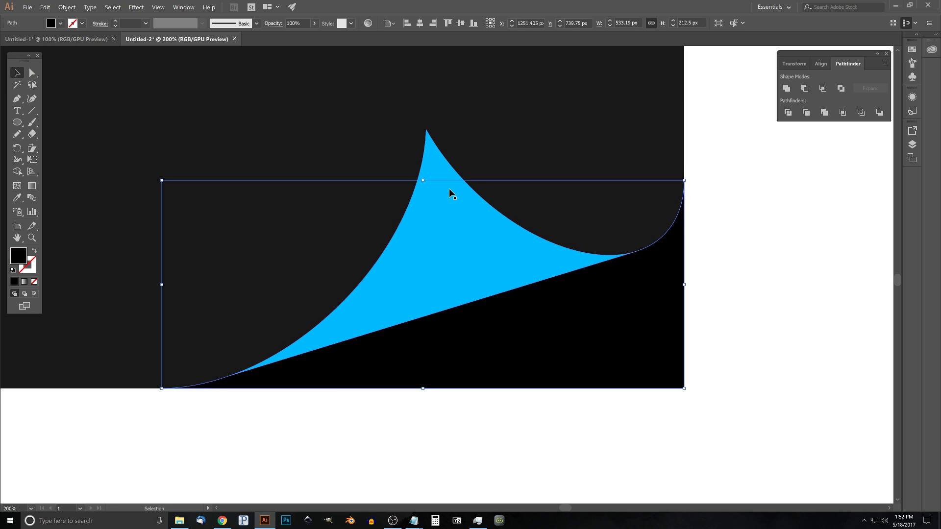
- Fill the black lower corner piece with a linear gradient and set its end stop's opacity to 0%
left_click(30, 188)
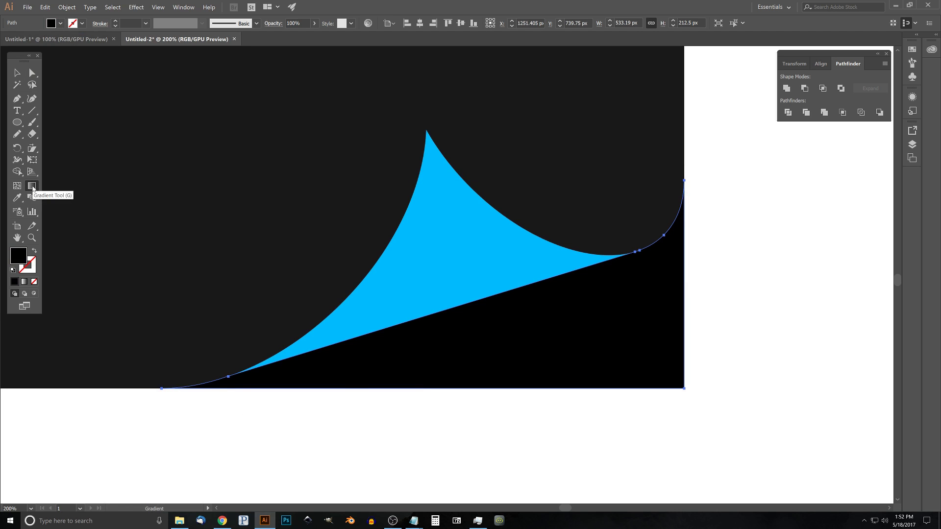
double_click(32, 186)
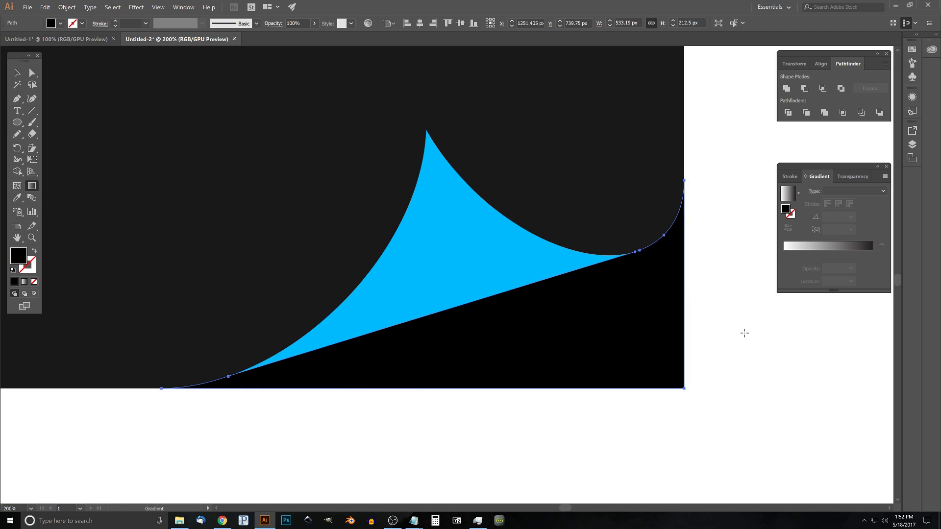
left_click(885, 192)
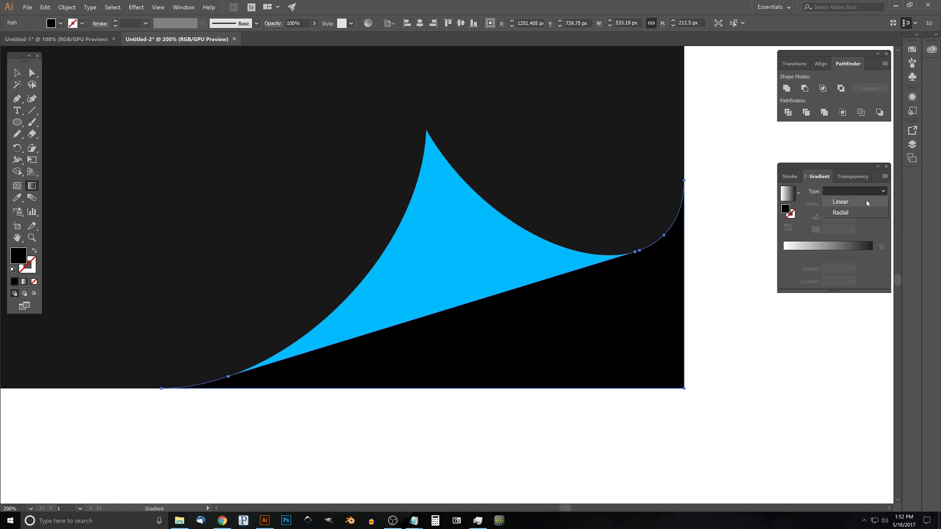
left_click(867, 204)
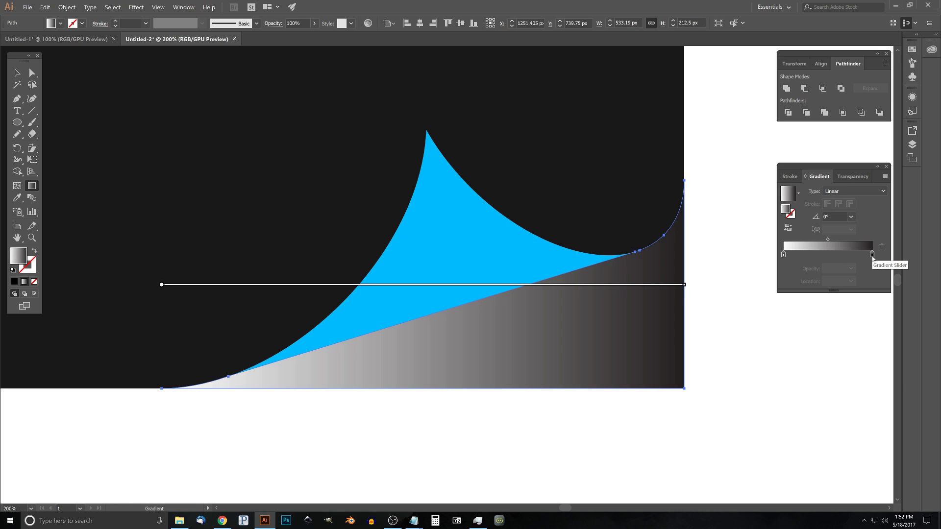
double_click(872, 255)
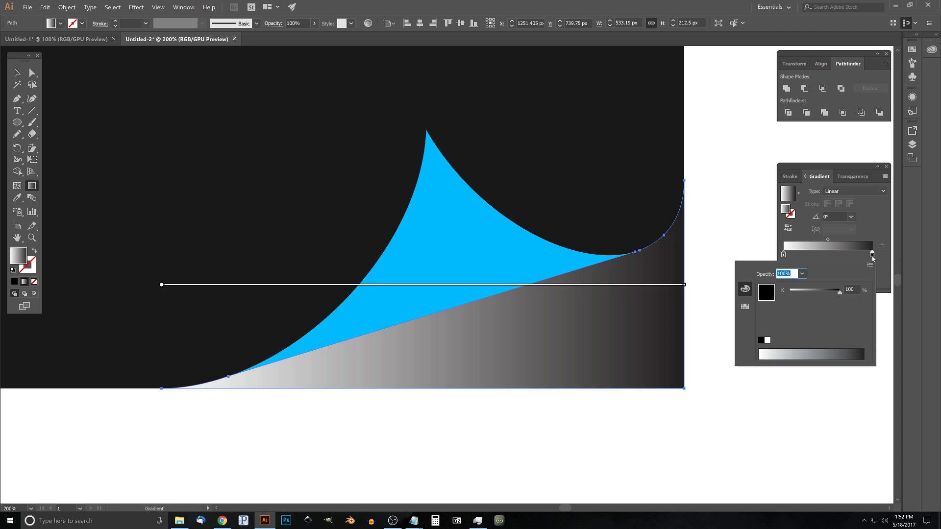
left_click(802, 275)
left_click(811, 284)
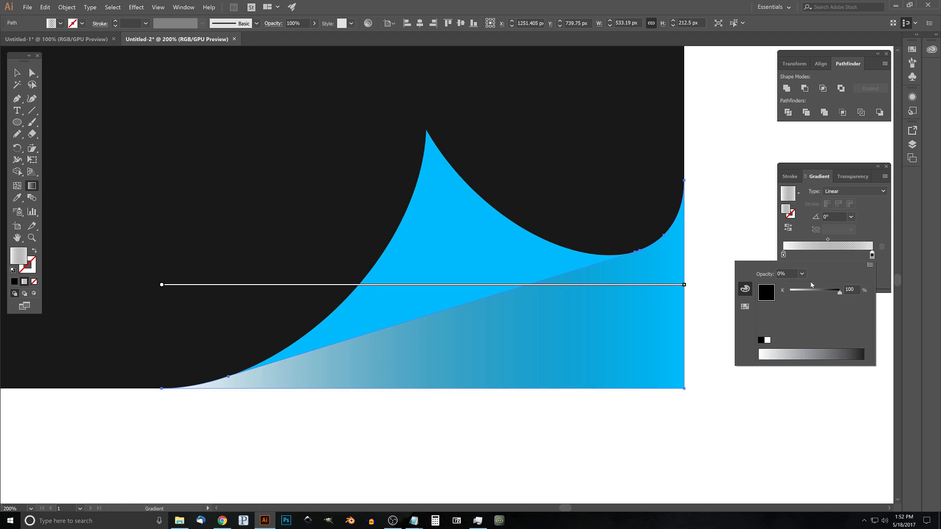
left_click(822, 241)
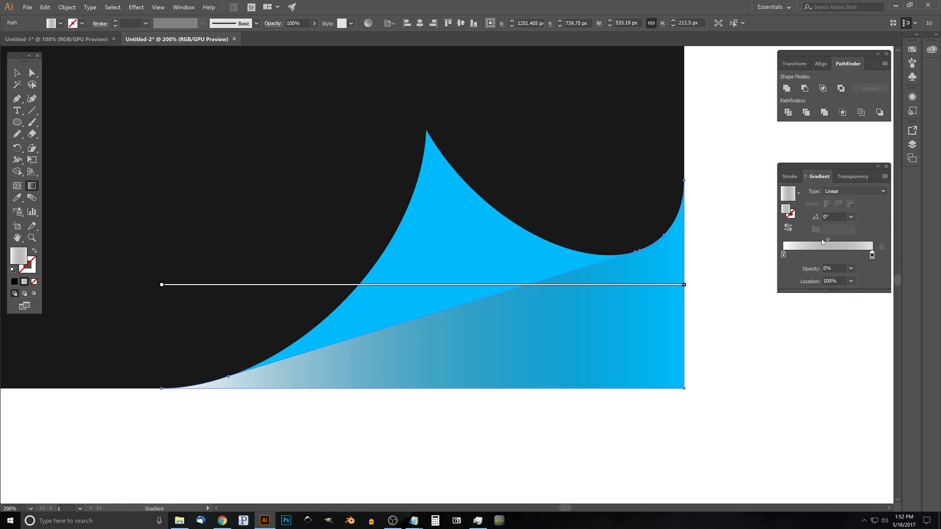
- Set the start stop of the corner piece's gradient to black with K at 100%, keeping the Grayscale color mode
double_click(782, 256)
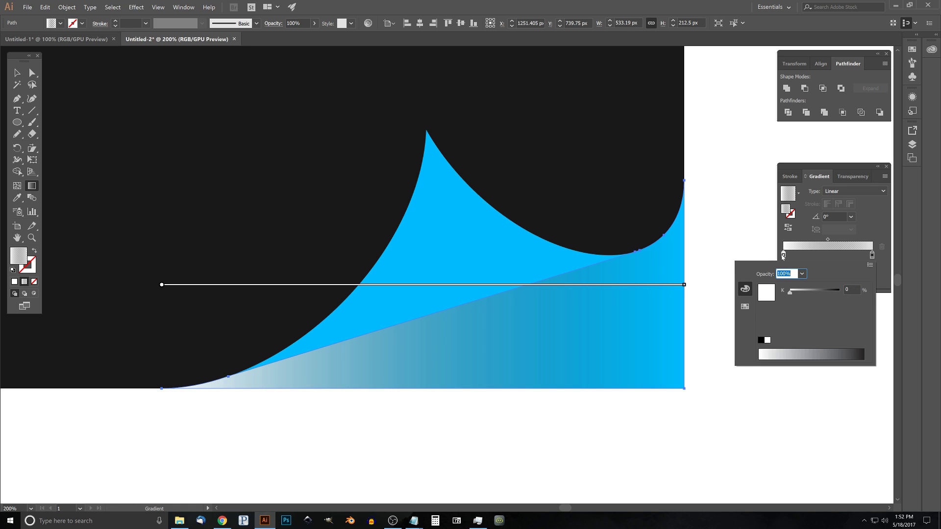
left_click_drag(792, 295, 850, 292)
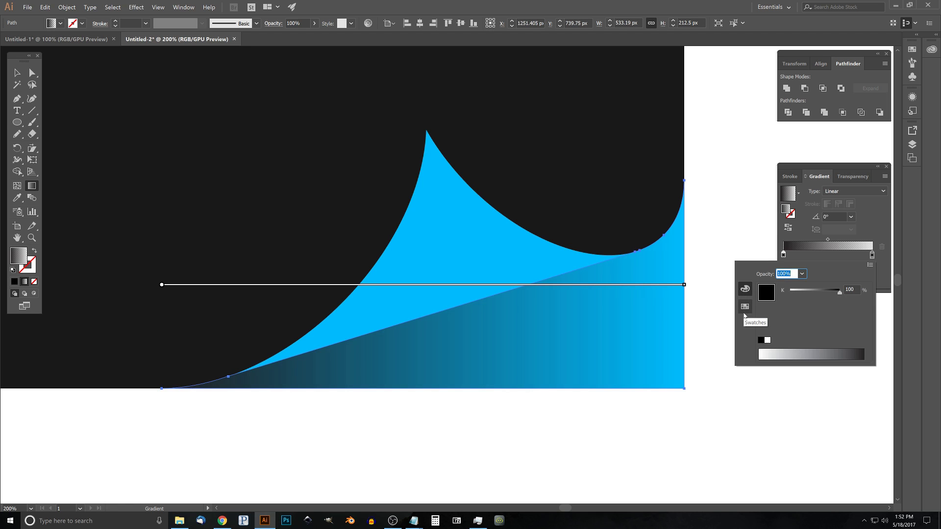
left_click(744, 307)
left_click(744, 289)
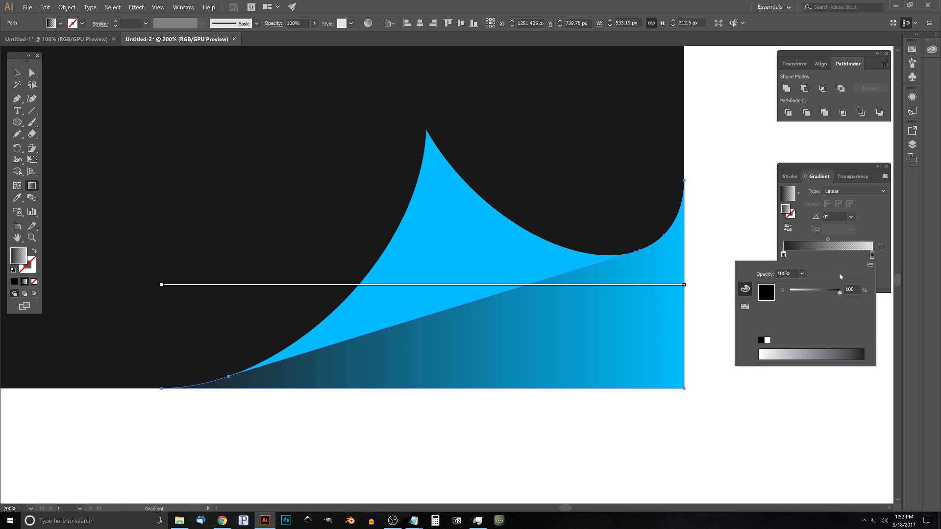
left_click(869, 265)
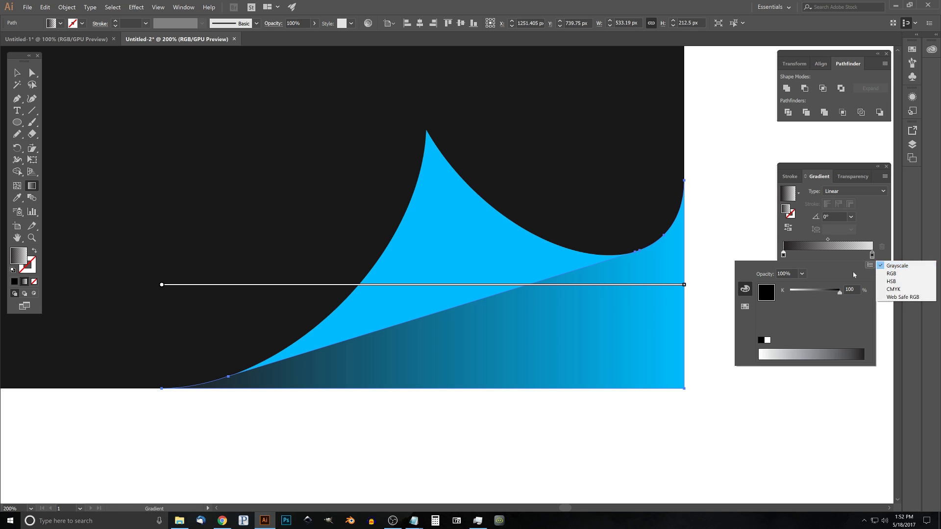
left_click(897, 267)
key("Escape")
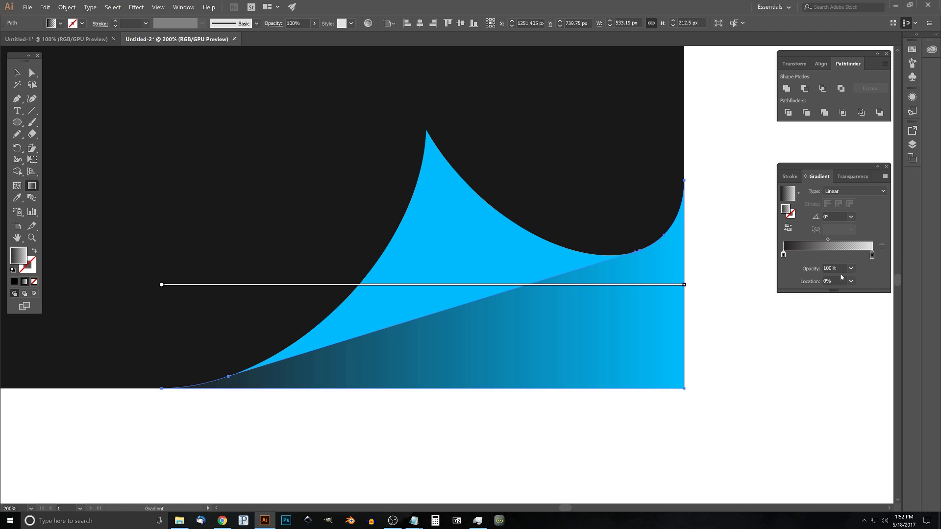
- Re-angle and shorten the corner piece's gradient to about -67° so the shadow fades away from the curl's lower edge
mouse_move(685, 289)
mouse_move(690, 285)
left_mouse_down()
mouse_move(677, 321)
mouse_move(584, 422)
mouse_move(420, 466)
mouse_move(282, 485)
left_mouse_up()
scroll(539, 313, "down", 4)
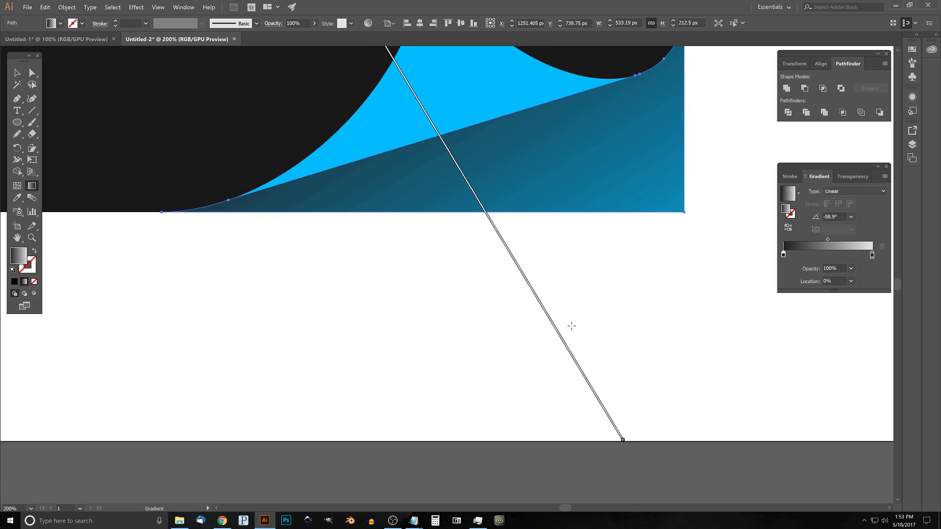
mouse_move(622, 439)
left_mouse_down()
mouse_move(456, 151)
mouse_move(556, 231)
mouse_move(612, 341)
left_mouse_up()
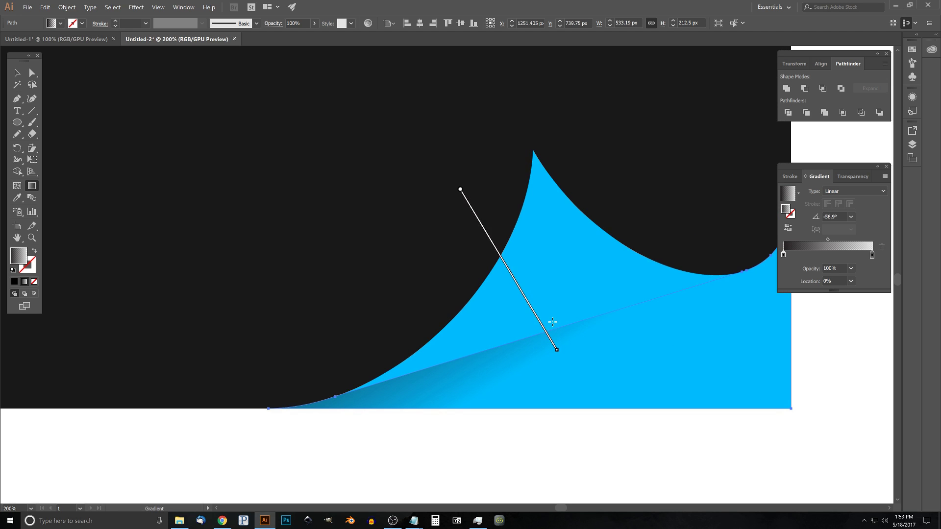
left_click_drag(558, 353, 539, 375)
left_click_drag(476, 184, 541, 257)
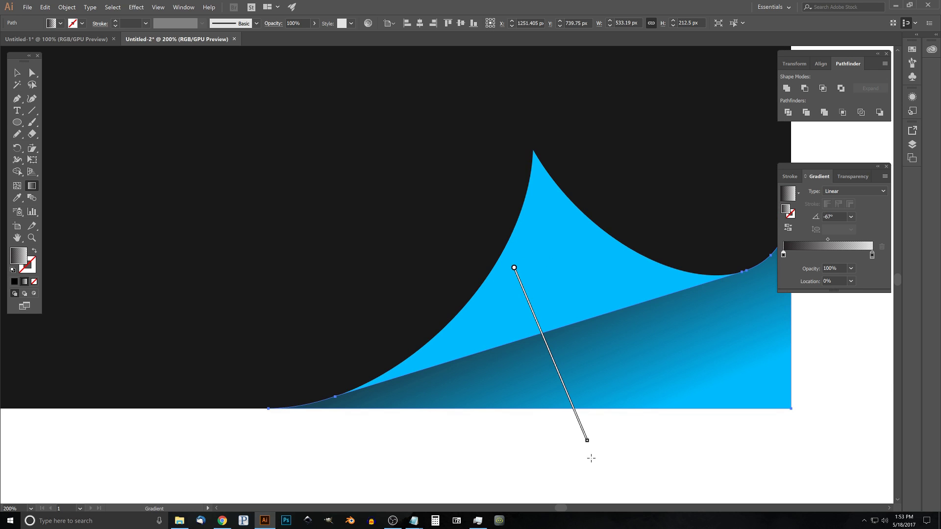
left_click_drag(587, 440, 563, 382)
scroll(541, 325, "right", 3)
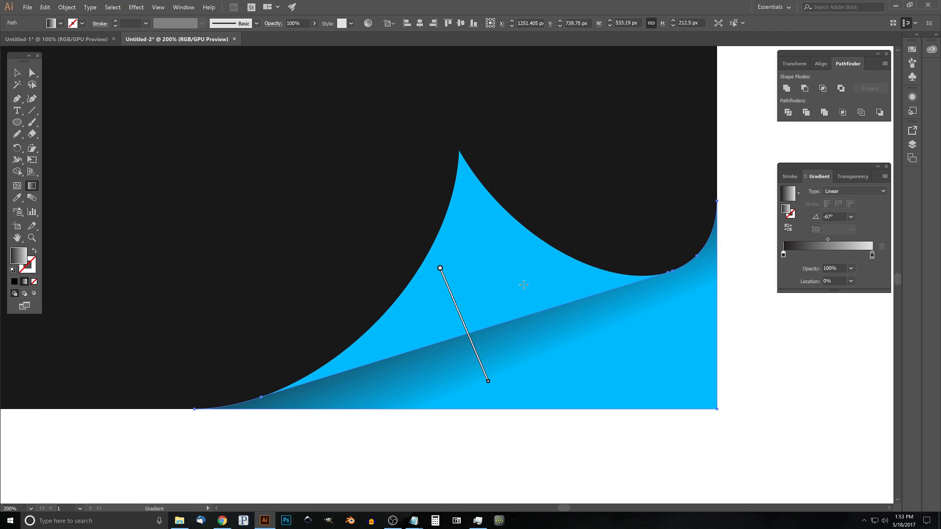
- Compare with the finished artwork in Untitled-1, then tighten the shadow gradient at about -71° and shift its midpoint toward the dark end
left_click(56, 38)
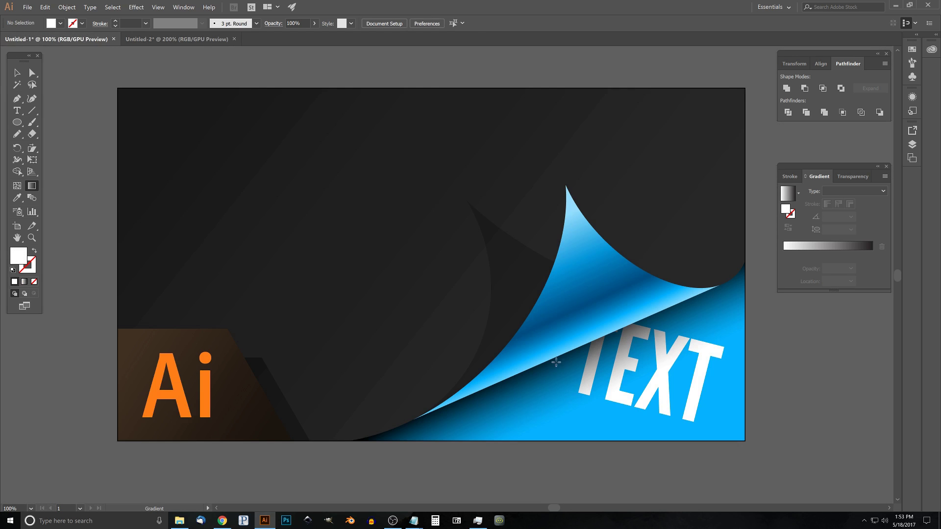
left_click(176, 39)
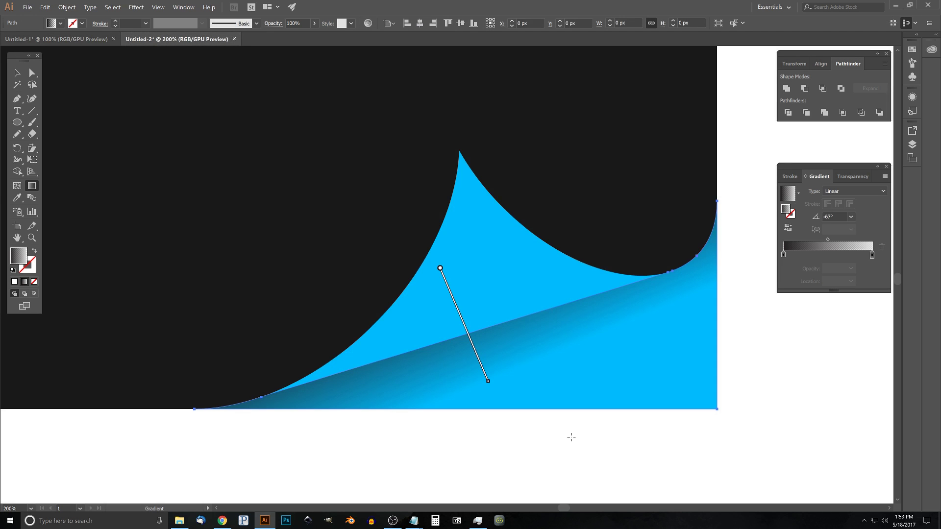
left_click_drag(488, 387, 468, 350)
left_click_drag(441, 268, 454, 301)
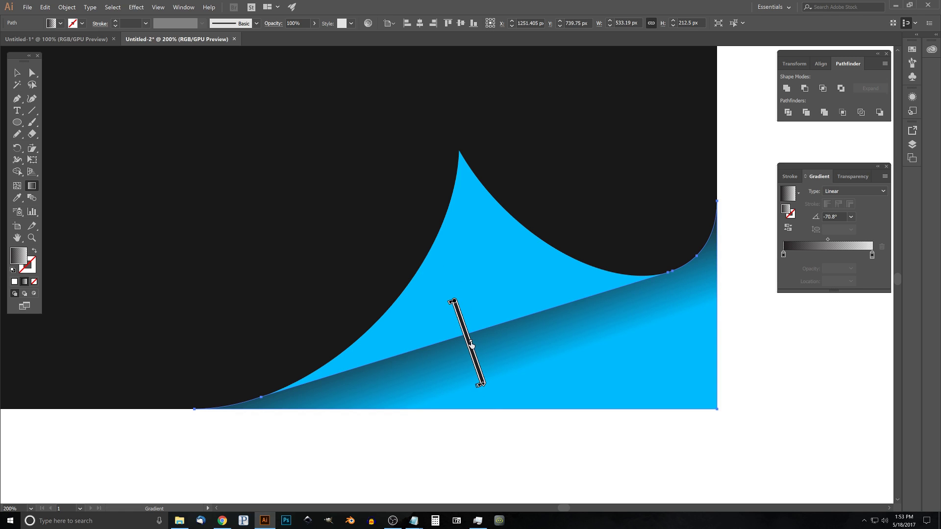
left_click_drag(470, 345, 468, 335)
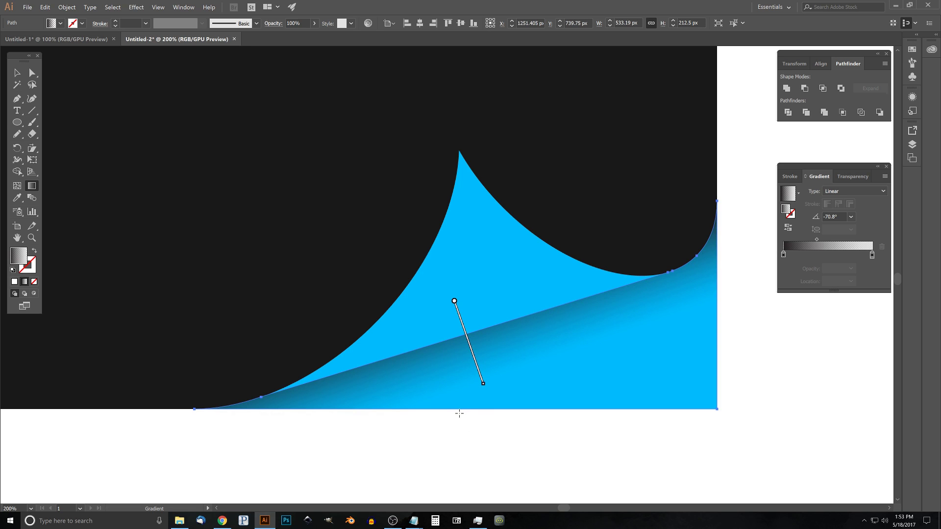
- Get the blue curl shape's fill hex code 00bdff and switch the shape's fill to a linear gradient
left_click(17, 73)
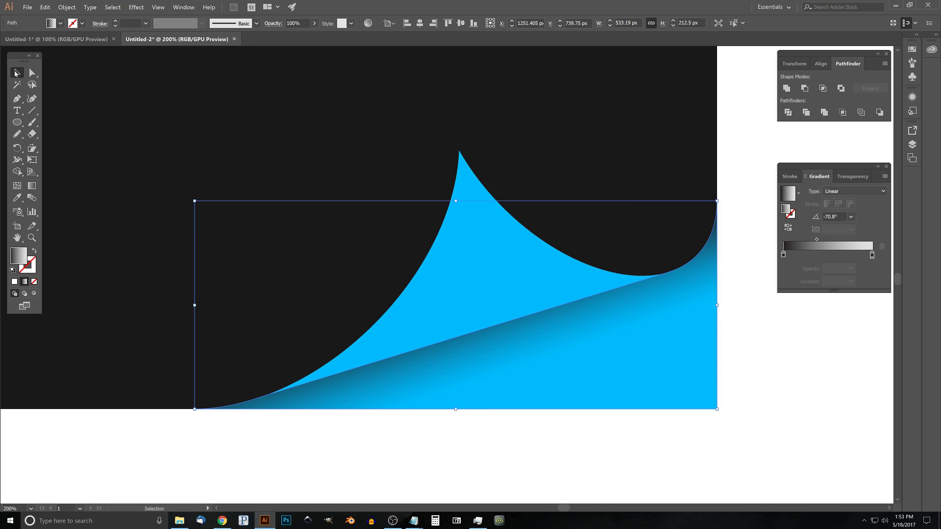
left_click(477, 210)
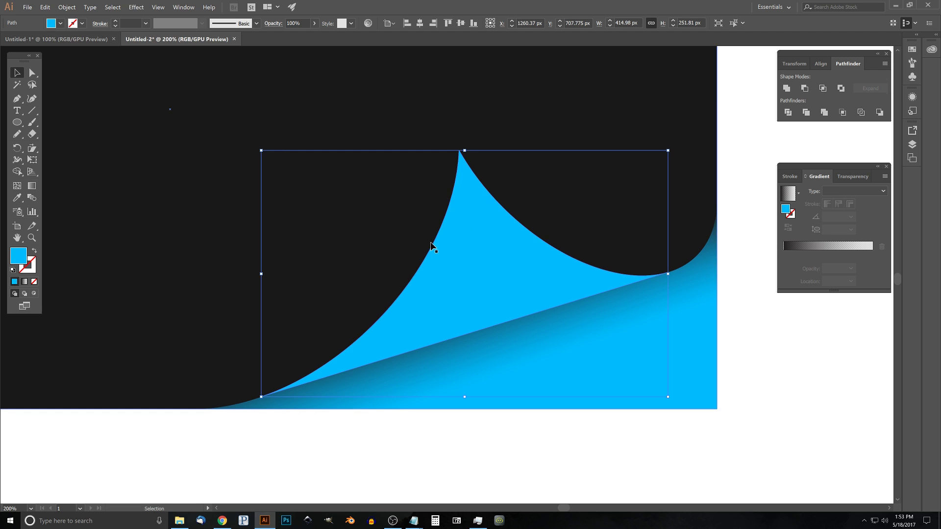
double_click(23, 258)
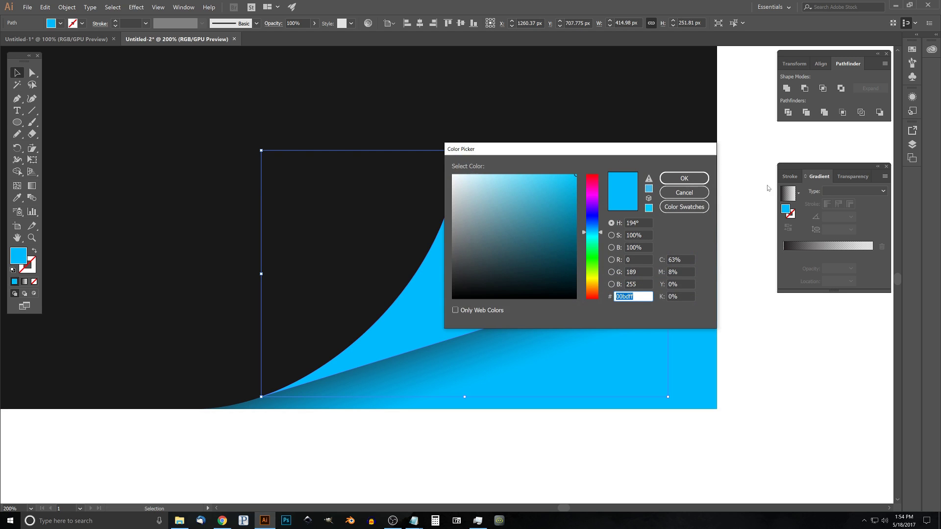
left_click(684, 193)
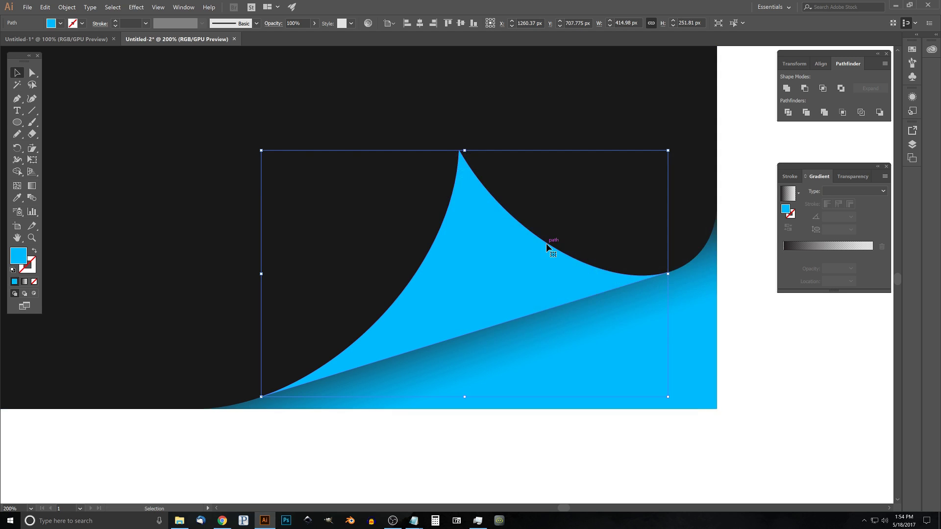
left_click(850, 193)
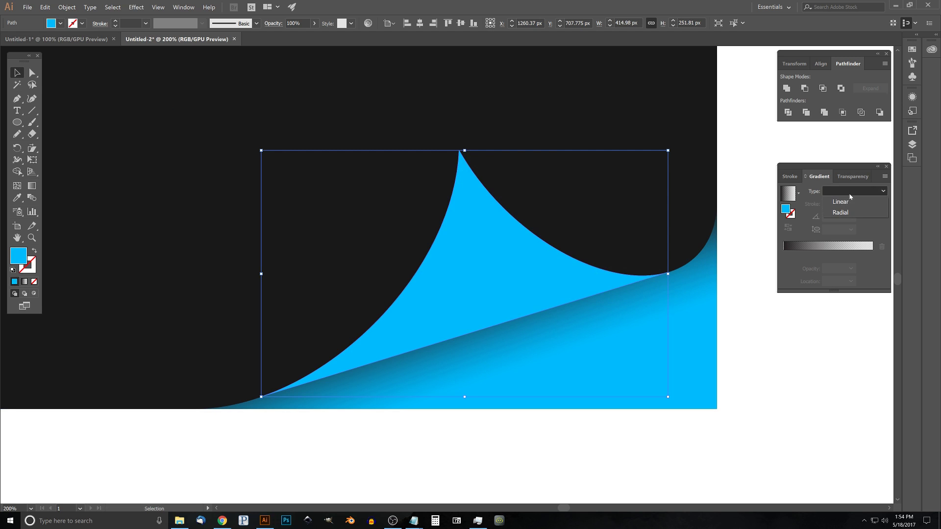
left_click(845, 202)
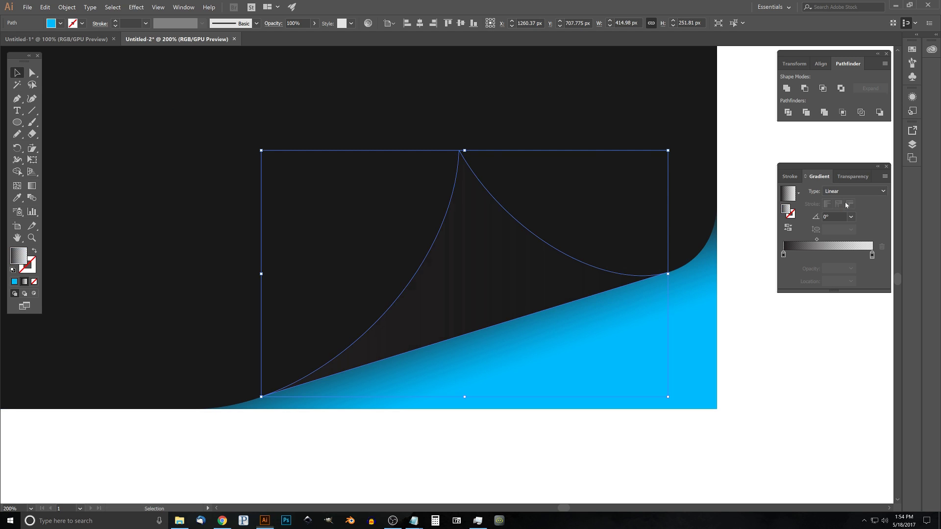
- Set the end stop of the curl's gradient to 100% opacity and RGB color 00bdff
double_click(871, 254)
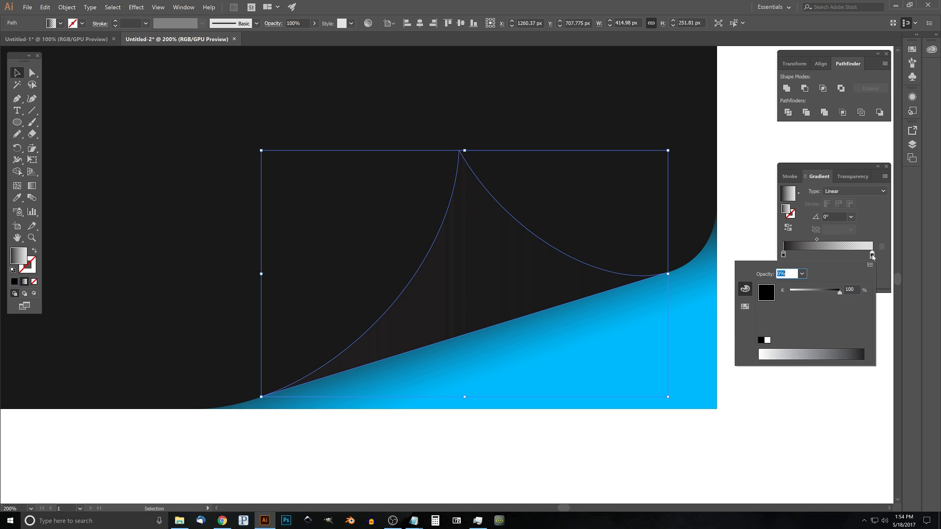
left_click(802, 273)
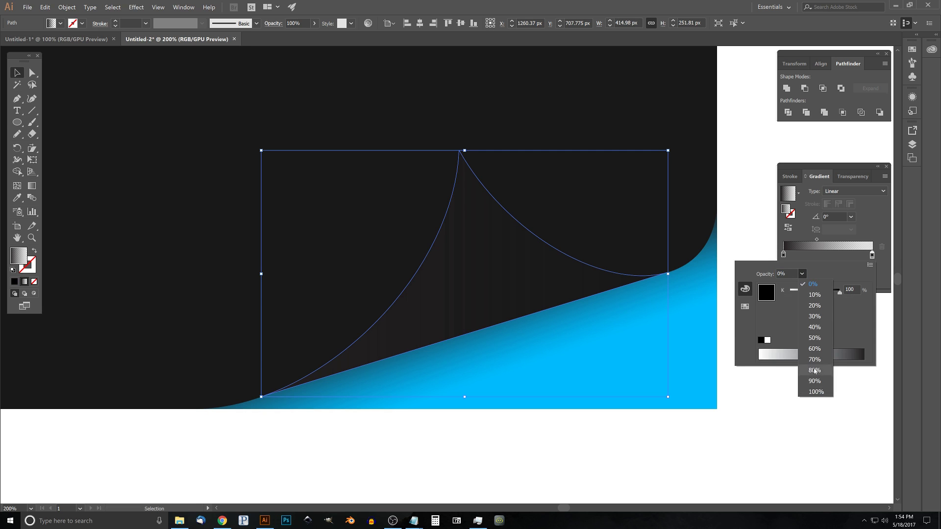
left_click(815, 395)
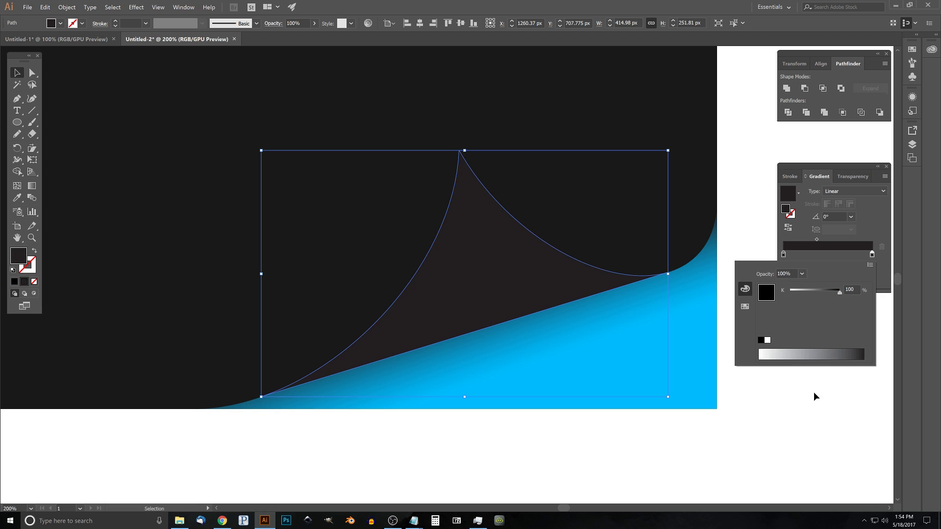
left_click(870, 265)
left_click(882, 282)
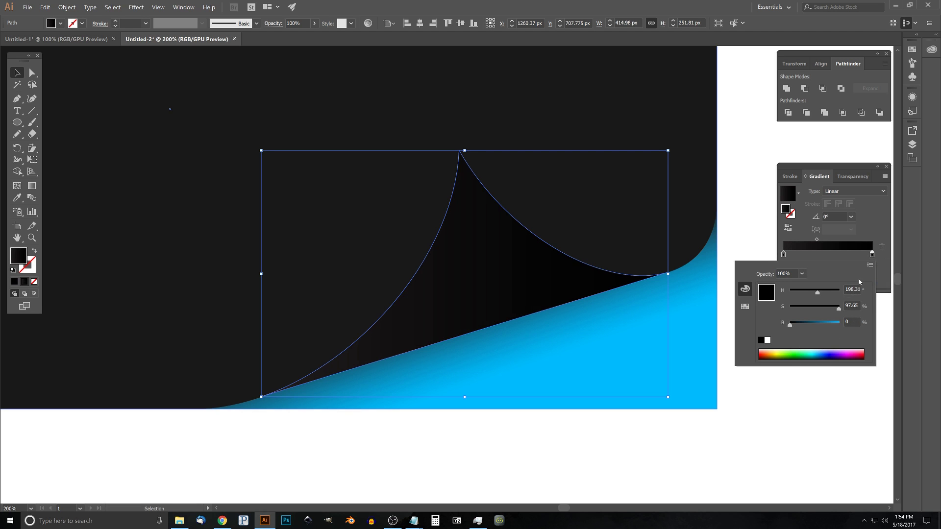
left_click(870, 265)
left_click(882, 274)
left_click(855, 340)
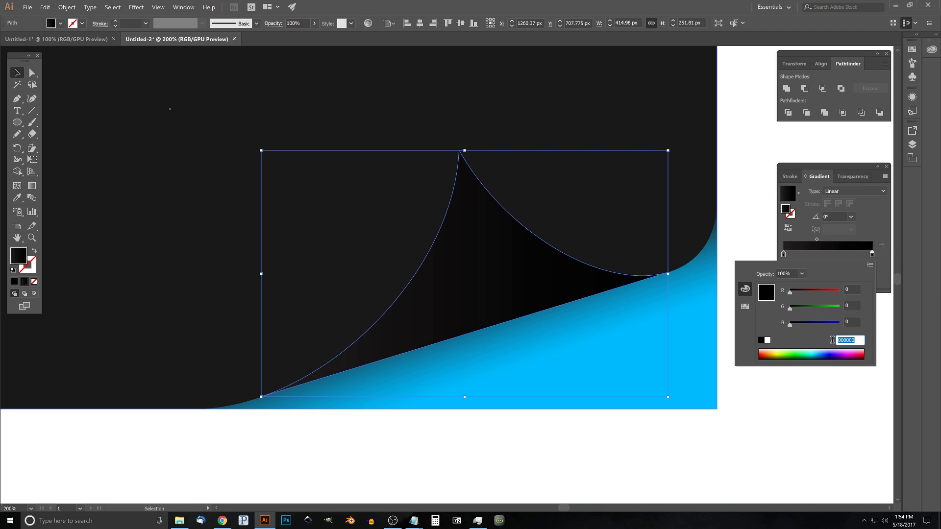
type("00bdff")
key("Return")
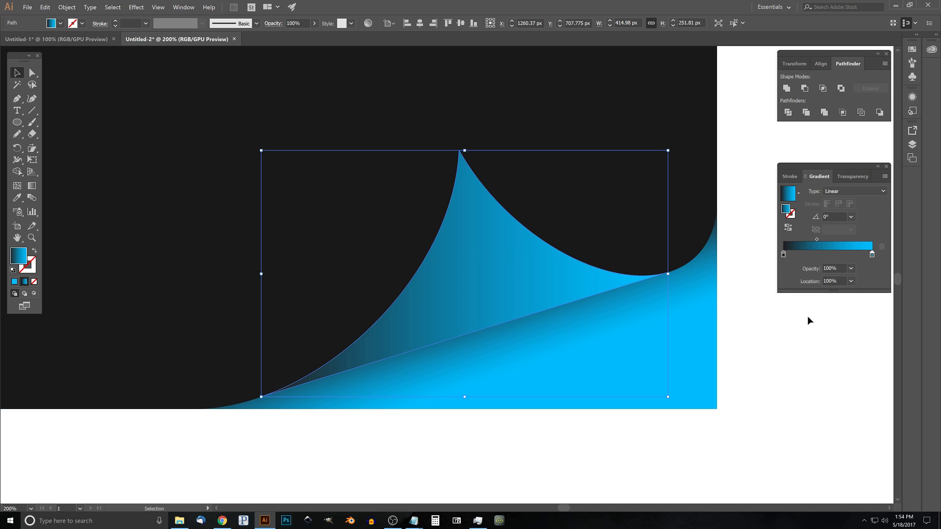
- Set the start stop of the curl's gradient to RGB color 00bdff
double_click(783, 254)
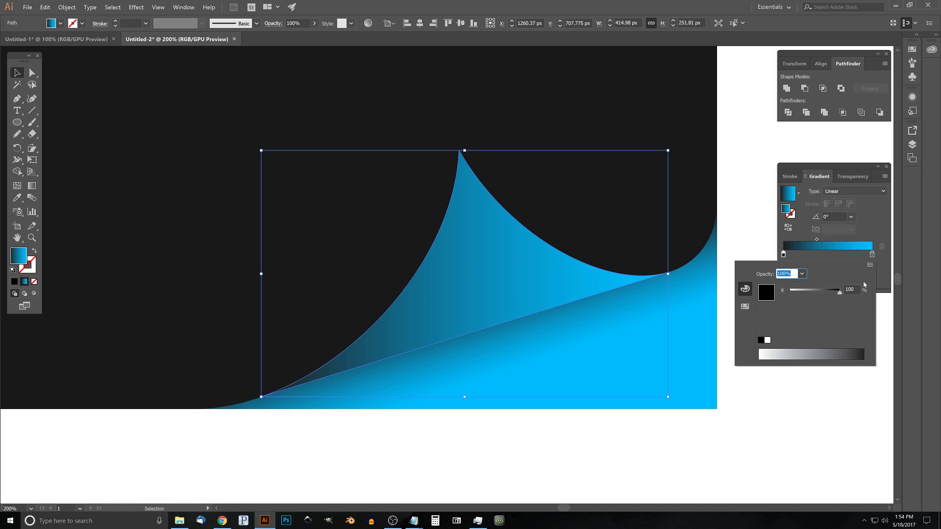
left_click(870, 266)
left_click(891, 274)
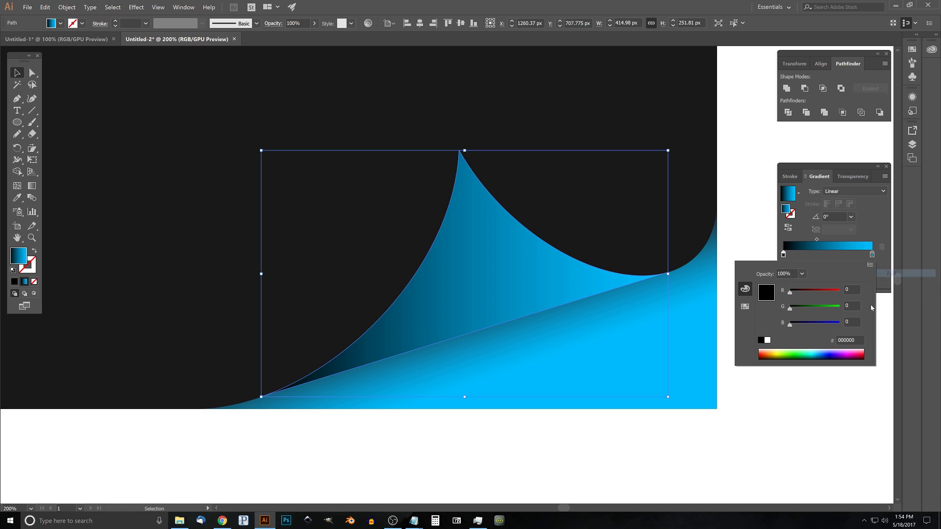
left_click(853, 340)
type("00bdff")
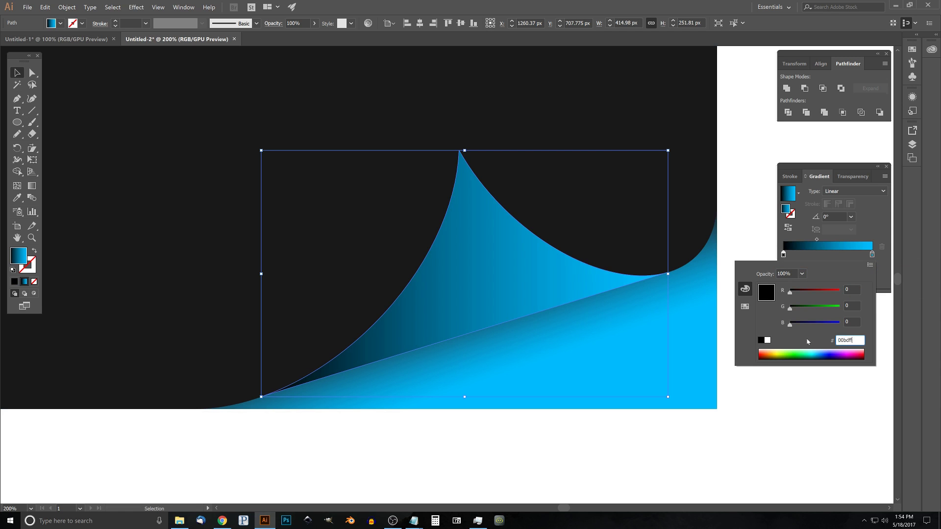
key("Return")
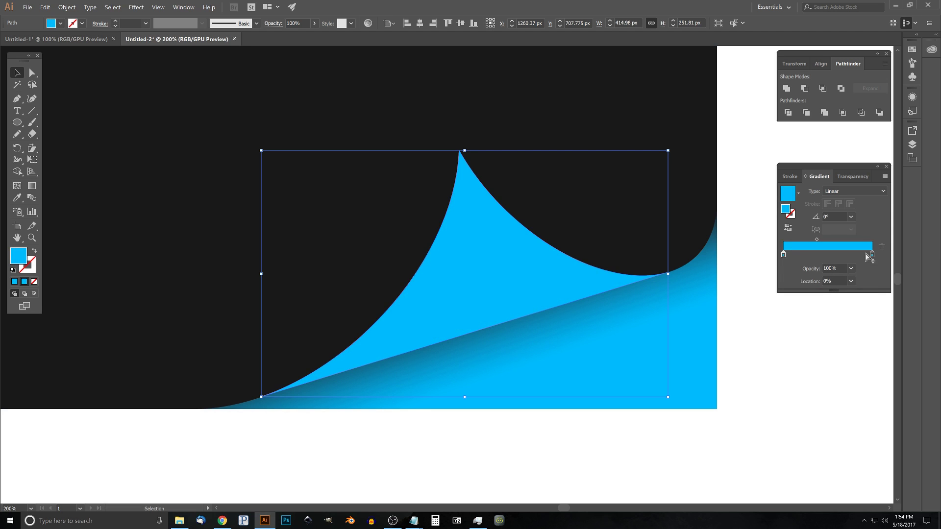
- Lighten the gradient's start stop in HSB mode by setting its saturation to 20%
double_click(783, 256)
left_click(870, 265)
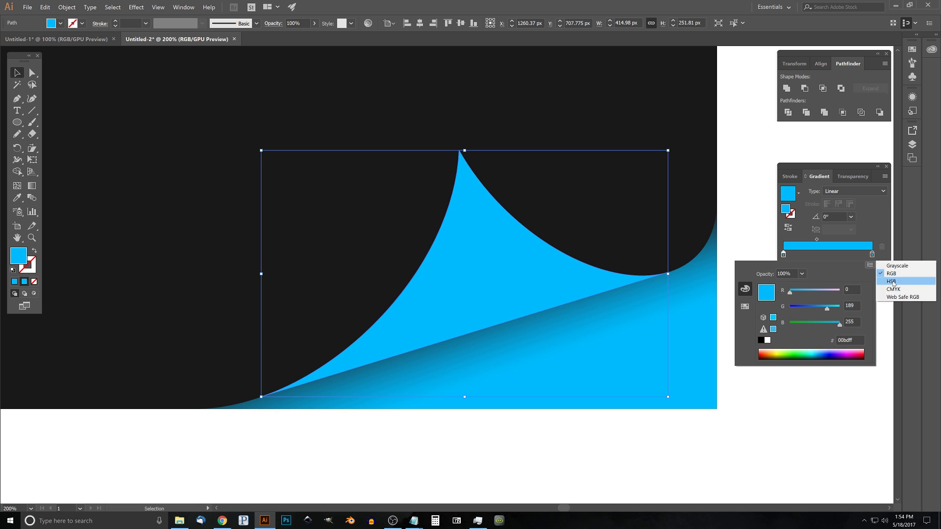
left_click(891, 281)
left_click_drag(838, 309, 801, 312)
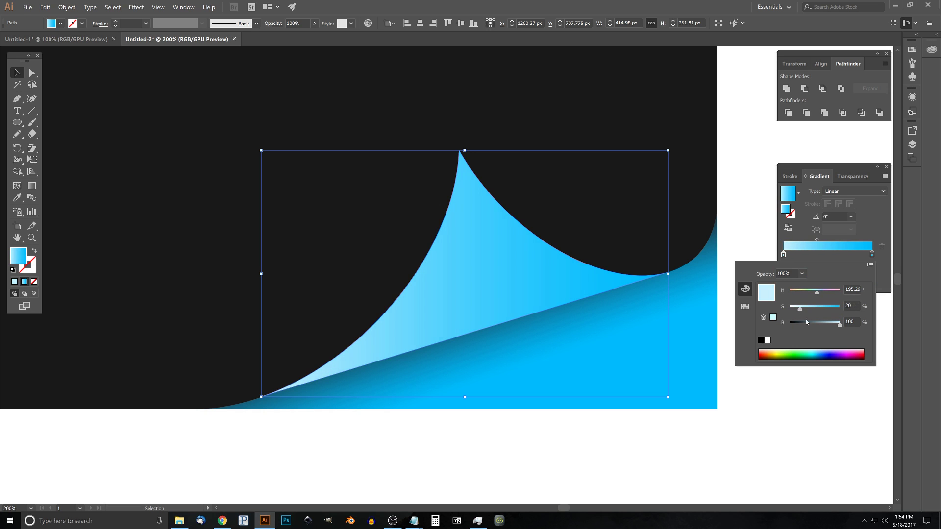
left_click(840, 260)
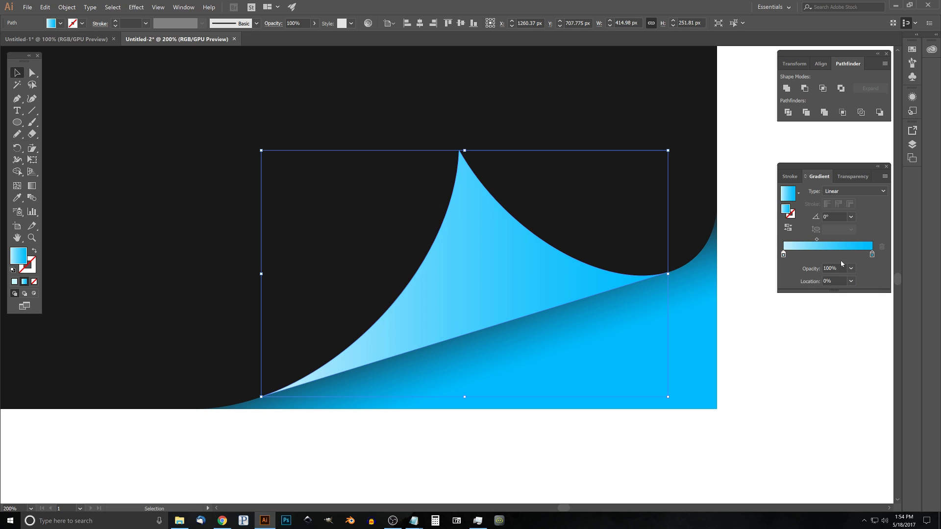
- Re-angle the curl's gradient to about -71°, running from pale near the tip to blue at the lower edge
left_click(35, 190)
mouse_move(668, 283)
left_mouse_down()
mouse_move(666, 310)
mouse_move(641, 354)
mouse_move(402, 502)
left_mouse_up()
scroll(503, 355, "down", 9)
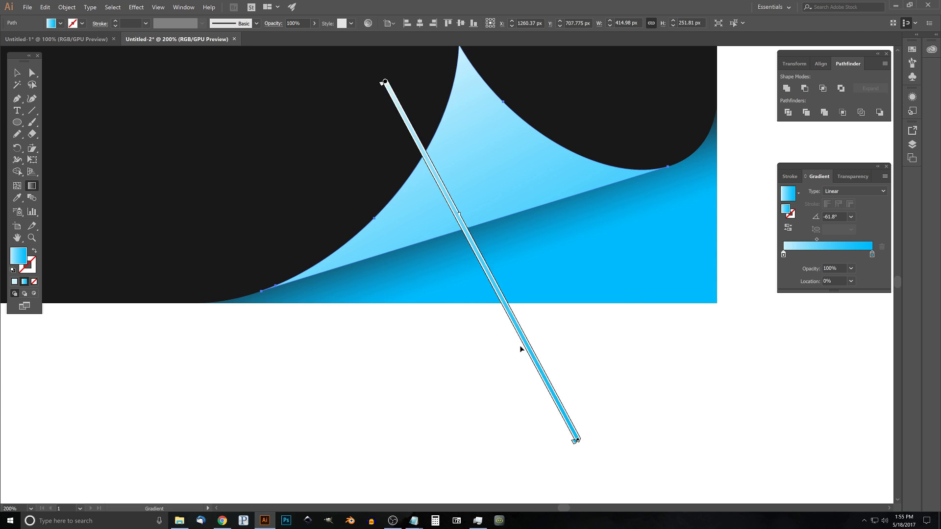
mouse_move(578, 440)
left_mouse_down()
mouse_move(454, 239)
mouse_move(454, 209)
left_mouse_up()
scroll(483, 155, "up", 9)
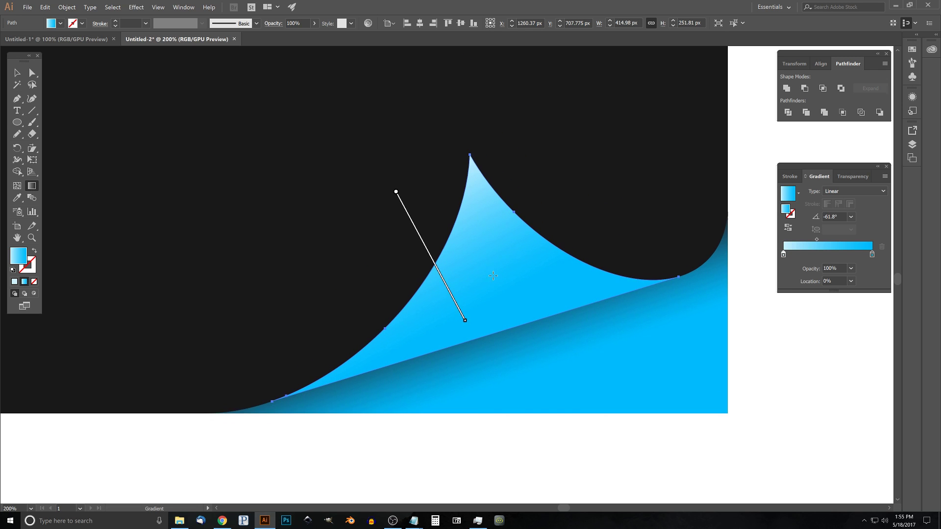
left_click_drag(467, 322, 448, 344)
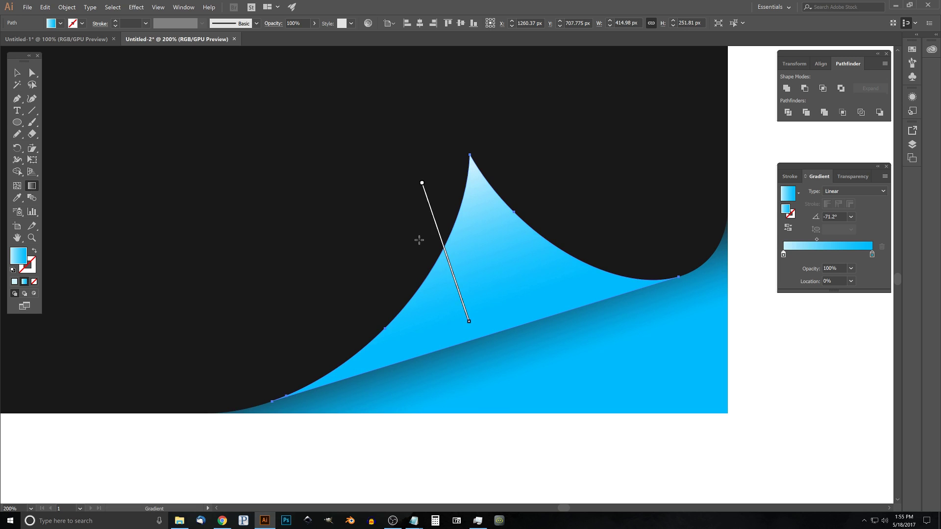
mouse_move(421, 185)
left_mouse_down()
mouse_move(456, 185)
mouse_move(449, 199)
mouse_move(425, 191)
left_mouse_up()
mouse_move(427, 192)
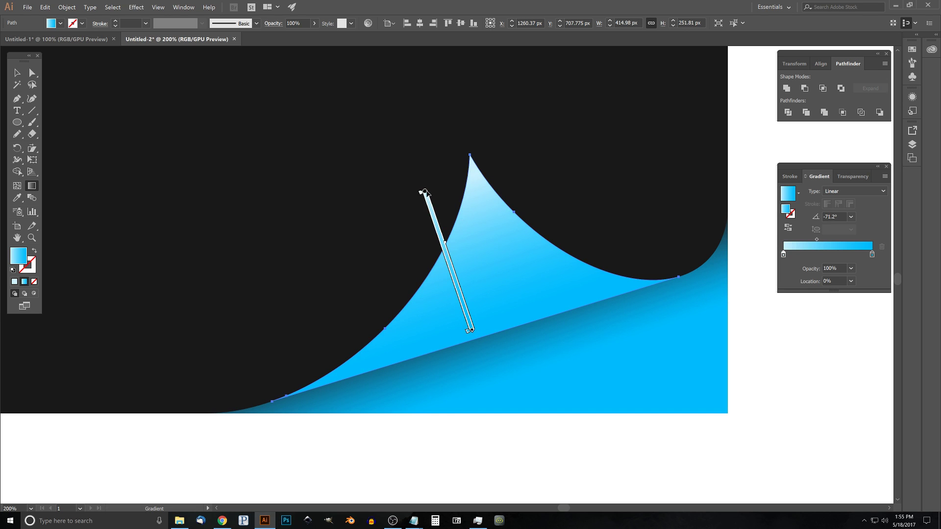
mouse_move(425, 192)
left_mouse_down()
mouse_move(473, 192)
mouse_move(428, 204)
left_mouse_up()
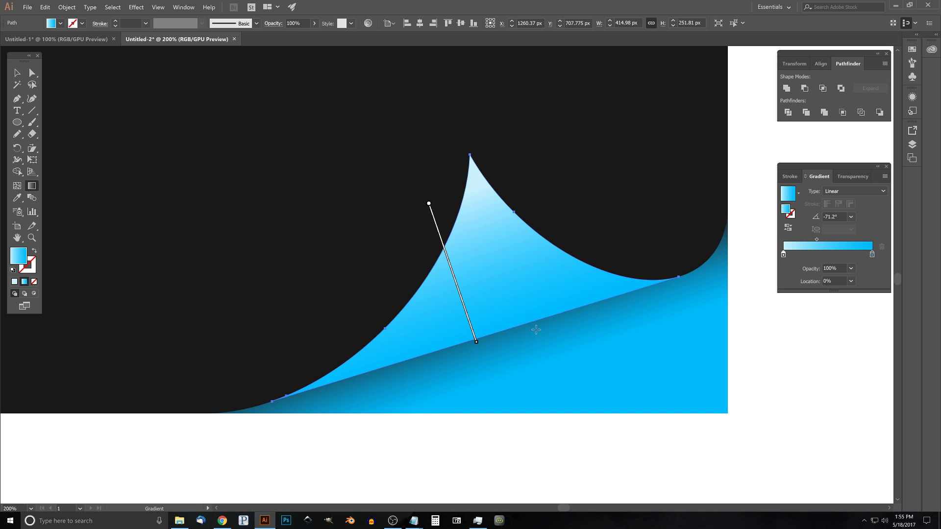
- Add a gradient stop just before the end and recolor the end stop pale blue, about HSB 206°, 45%, 100%
left_click(858, 255)
double_click(858, 255)
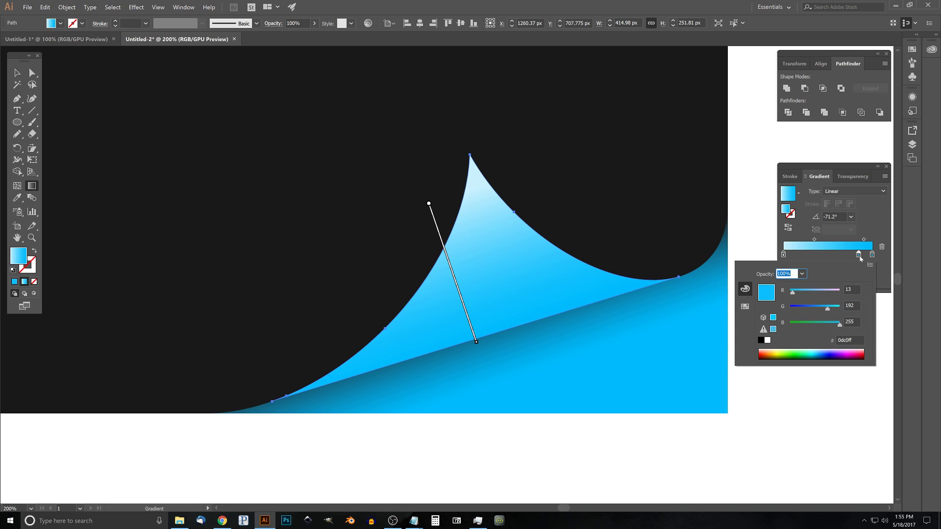
double_click(872, 255)
left_click_drag(828, 310, 818, 312)
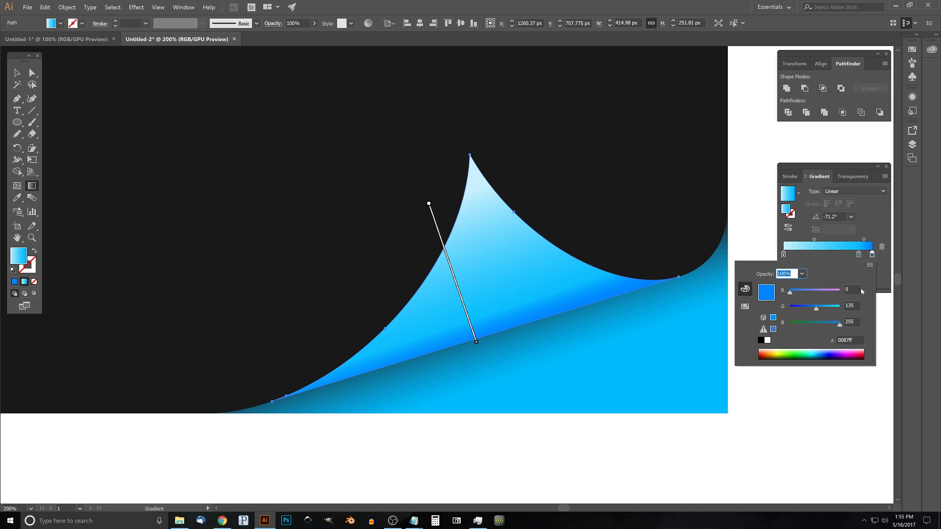
left_click(870, 265)
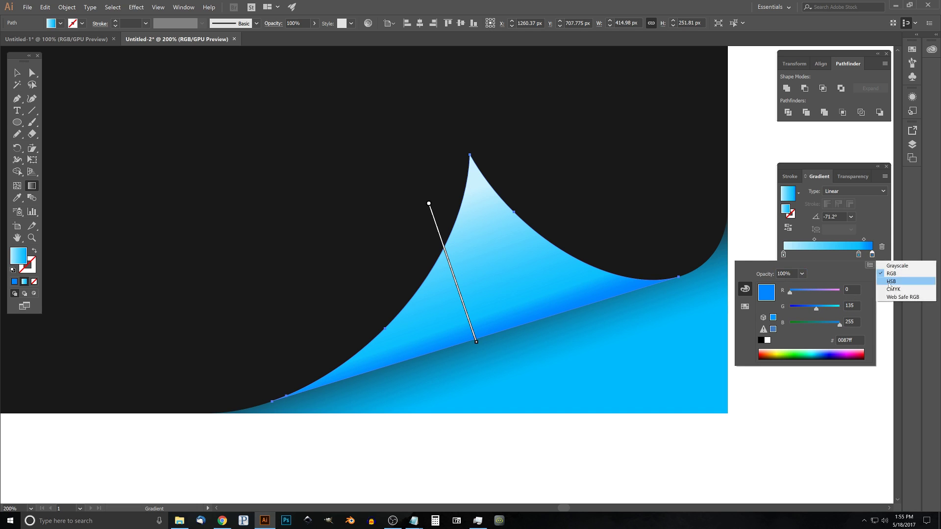
left_click(887, 282)
left_click_drag(820, 295, 819, 295)
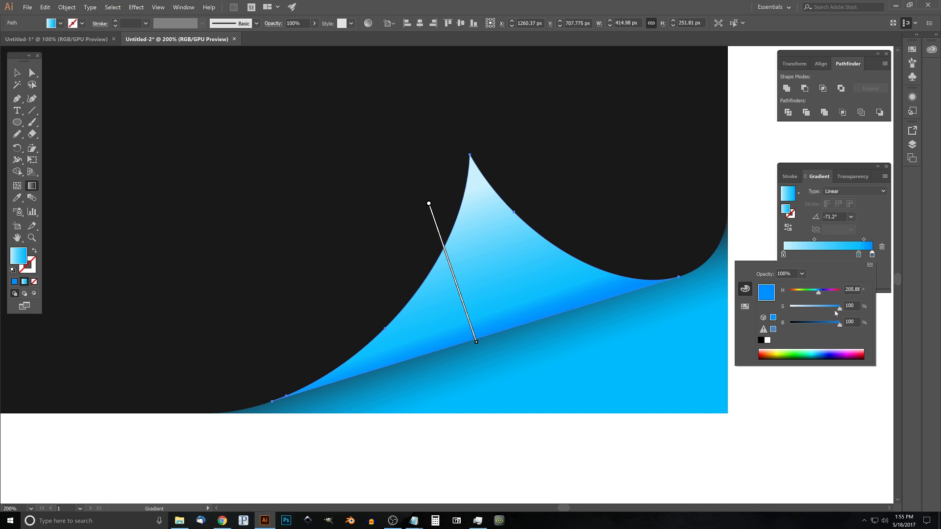
left_click_drag(838, 327, 814, 312)
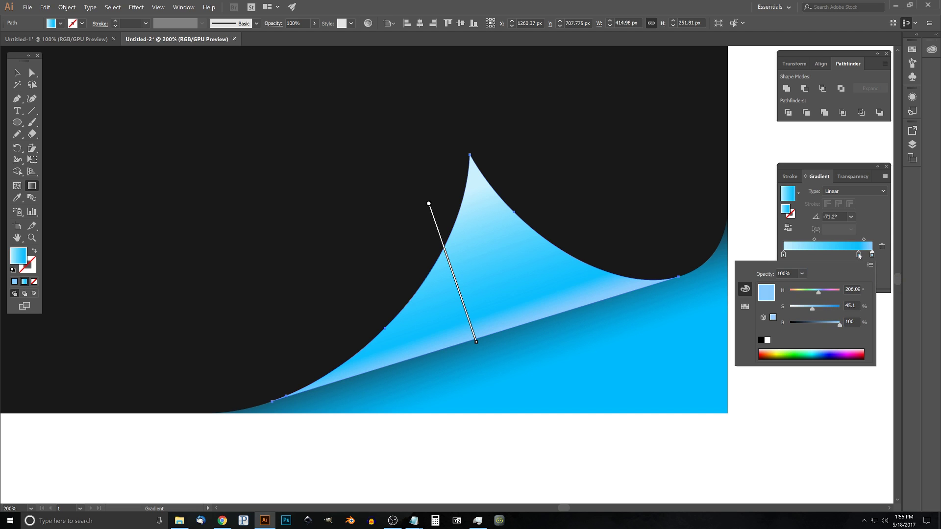
left_click(883, 262)
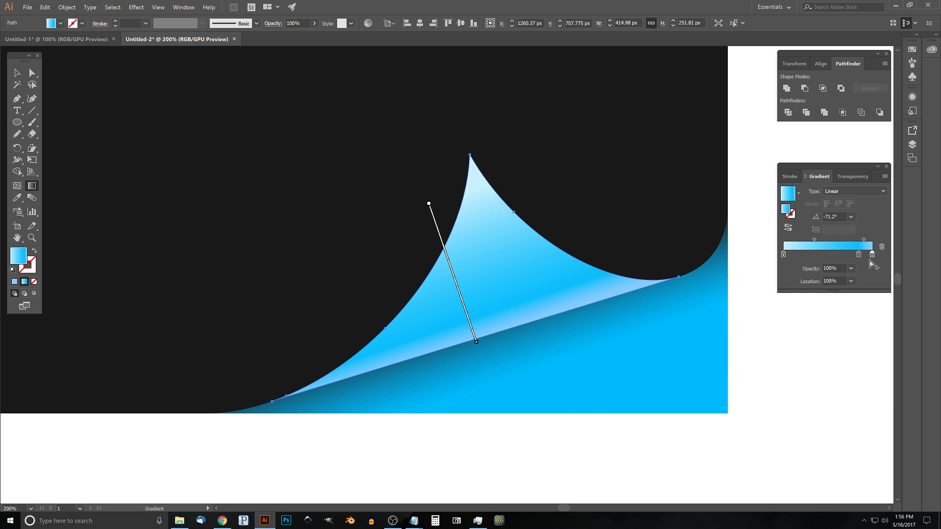
- Add a dark blue gradient stop at about 65%, with HSB values of about 198°, 100% and 57%
left_click(840, 255)
double_click(841, 255)
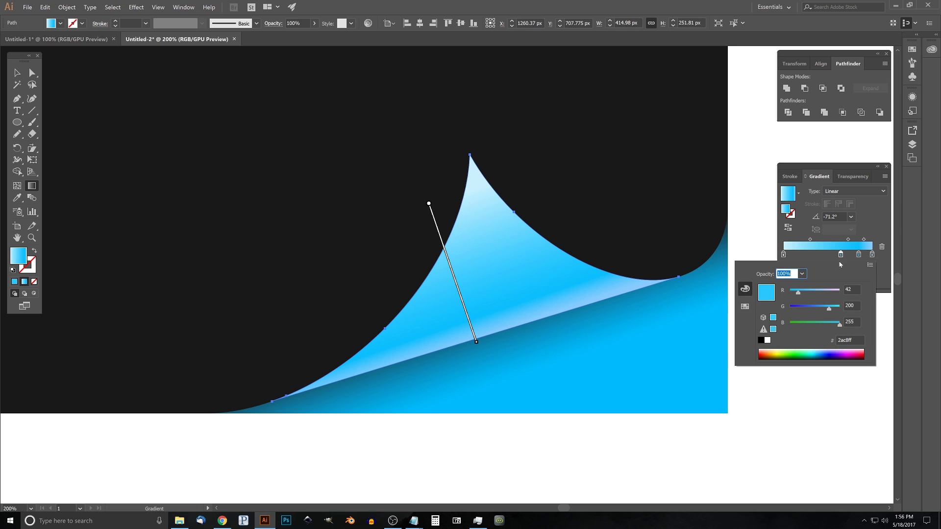
left_click(871, 266)
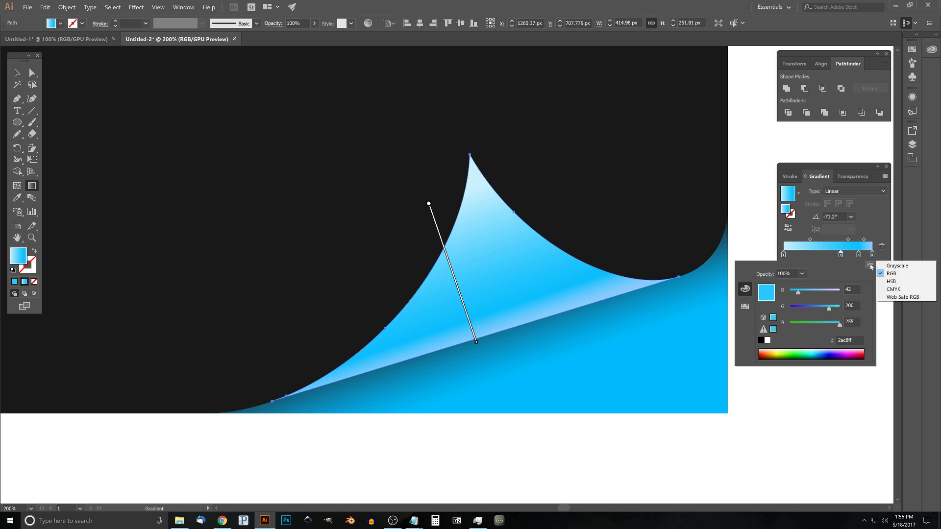
left_click(887, 281)
left_click_drag(838, 325, 819, 325)
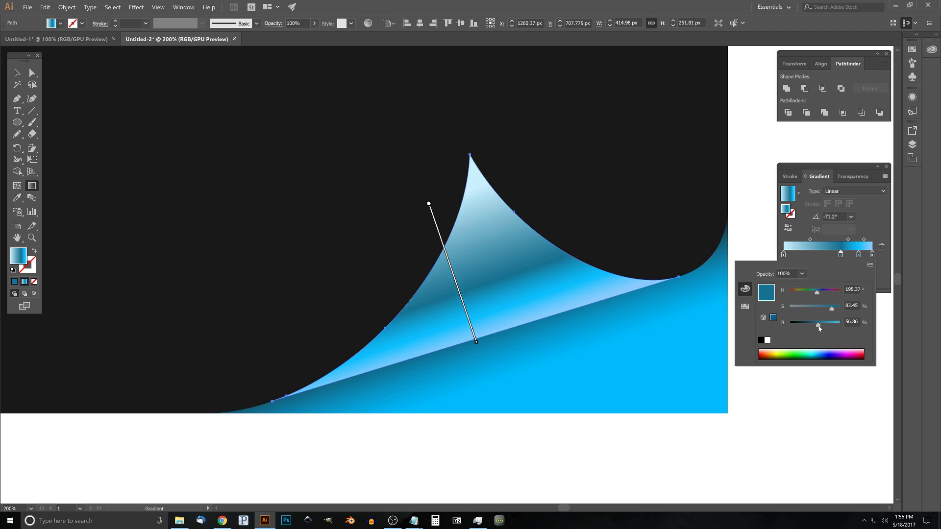
left_click_drag(817, 296, 848, 307)
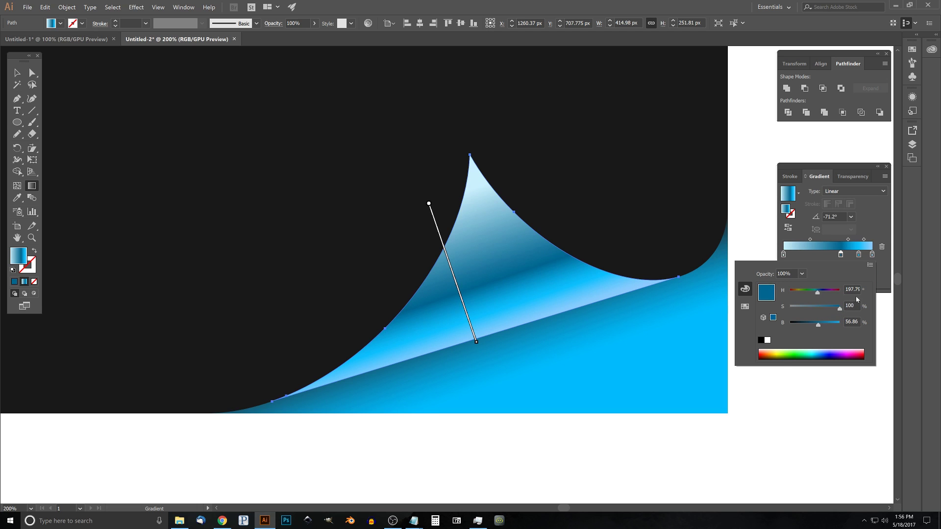
key("Escape")
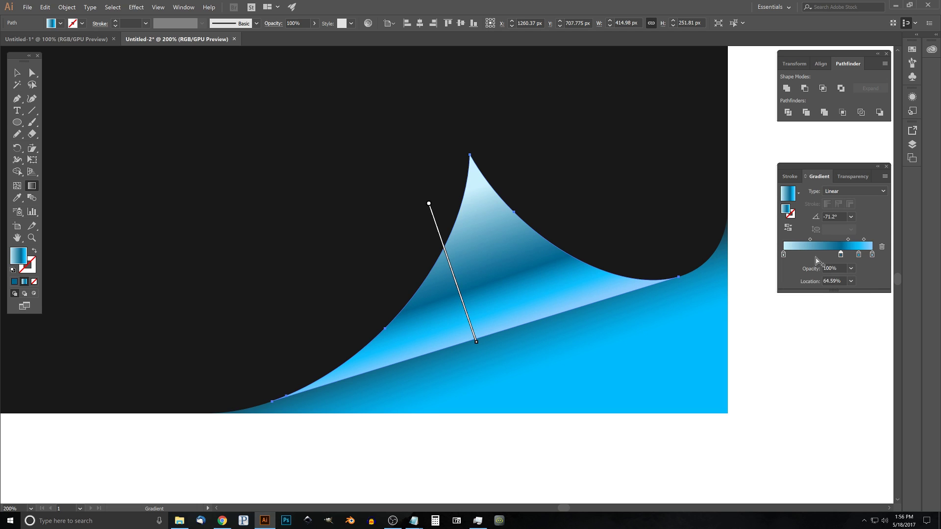
- Add a mid-blue gradient stop at about 31%, with HSB values of about 197°, 71% and 78%
left_click(812, 256)
double_click(811, 255)
left_click(870, 267)
left_click(885, 280)
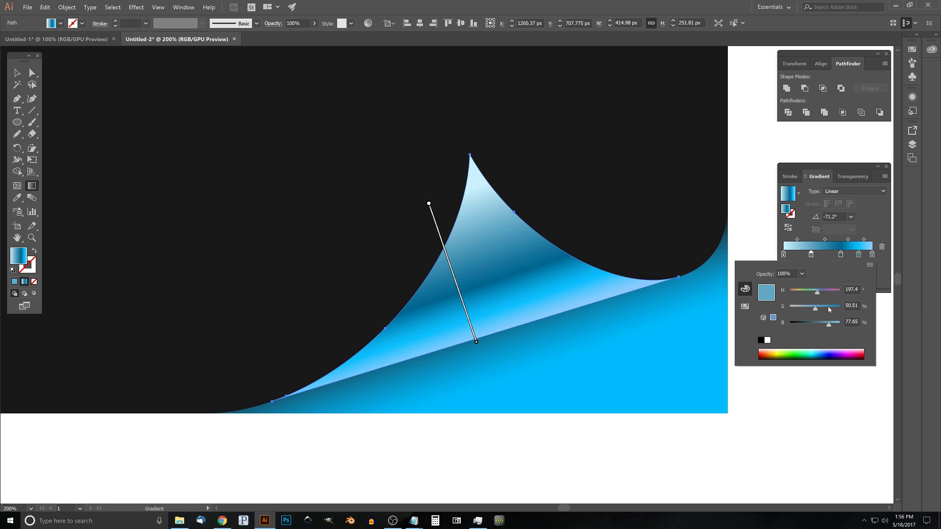
left_click_drag(816, 310, 866, 313)
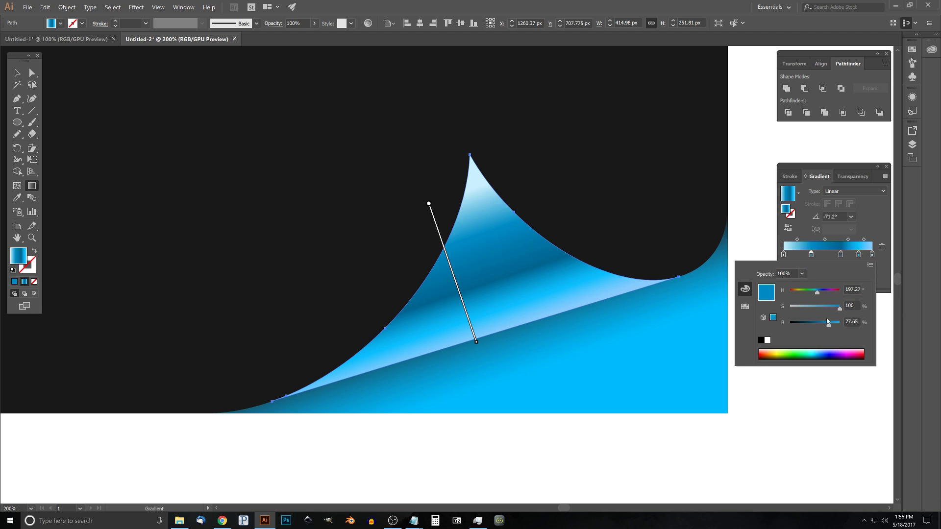
left_click_drag(839, 310, 825, 310)
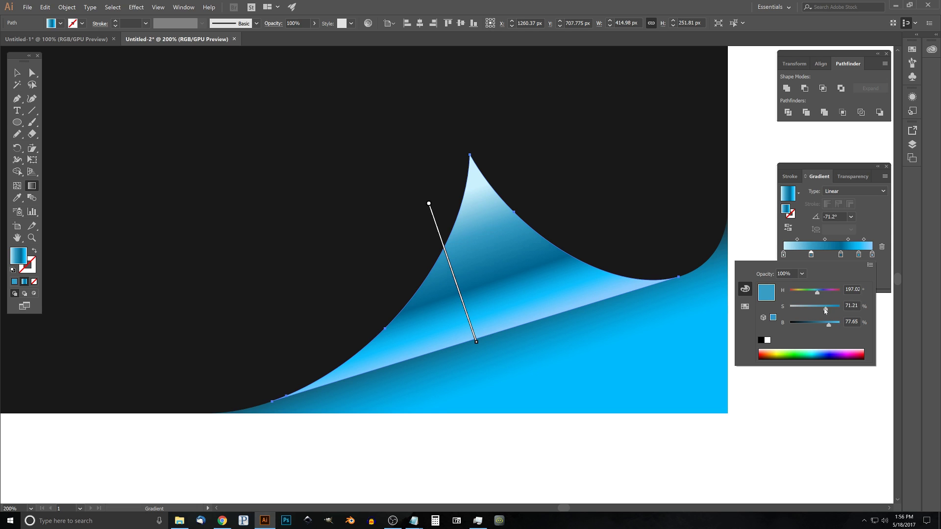
key("Escape")
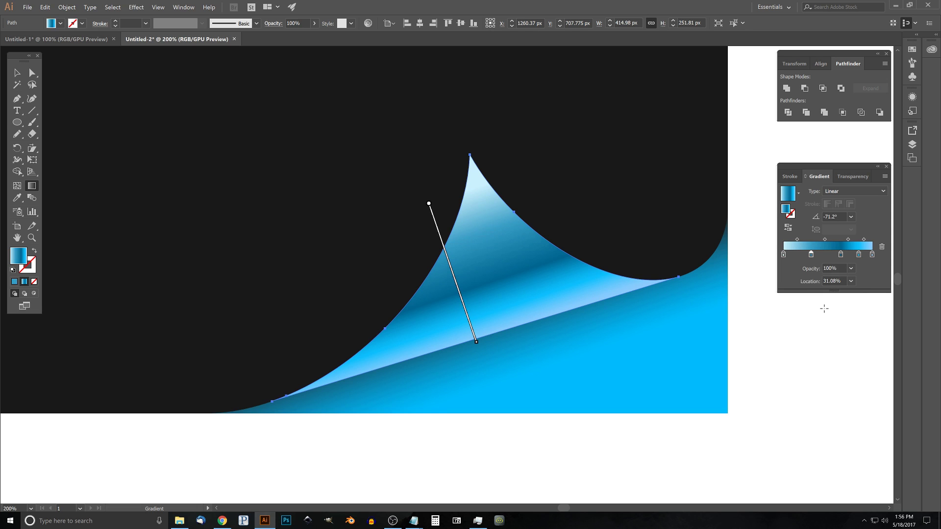
- Close the gradient settings and deselect the curl shape
left_click(17, 73)
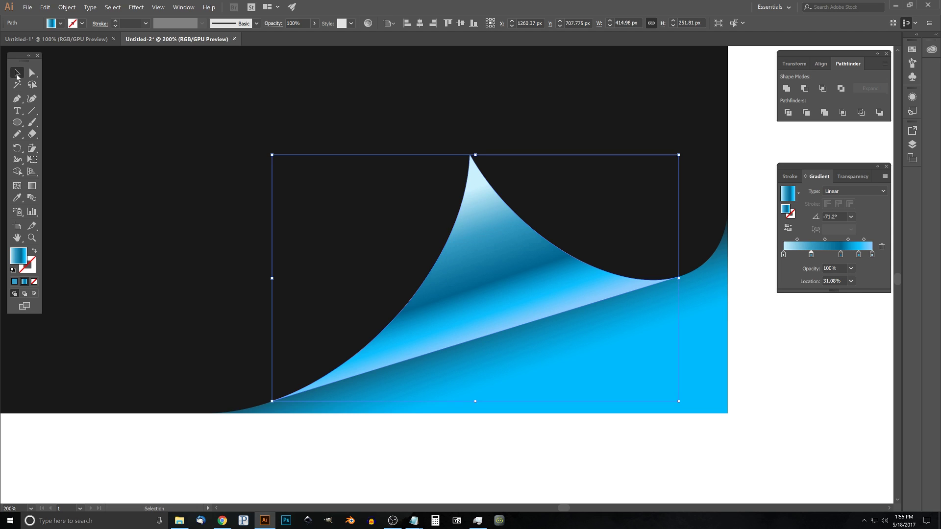
left_click(887, 167)
left_click(811, 198)
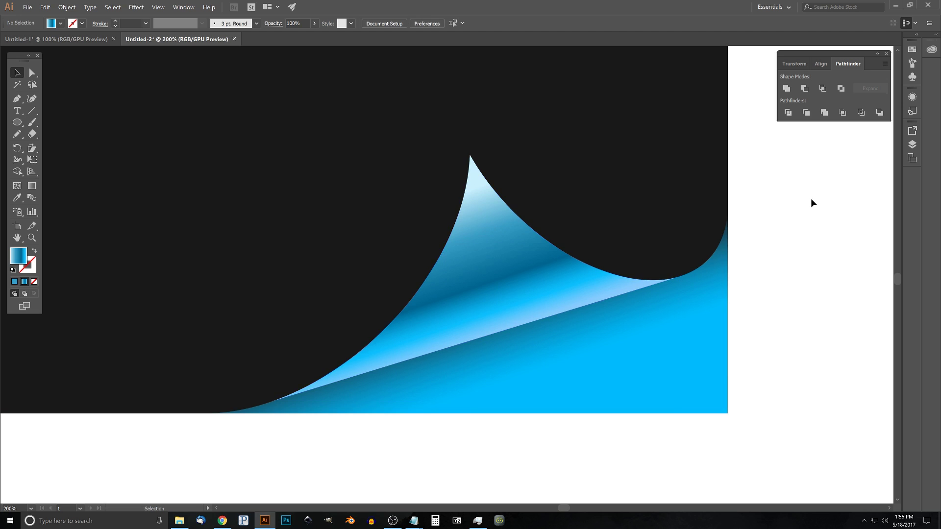
- View the whole page-curl artwork at 100% and compare it with the finished design in Untitled-1
left_click_drag(451, 190, 527, 220)
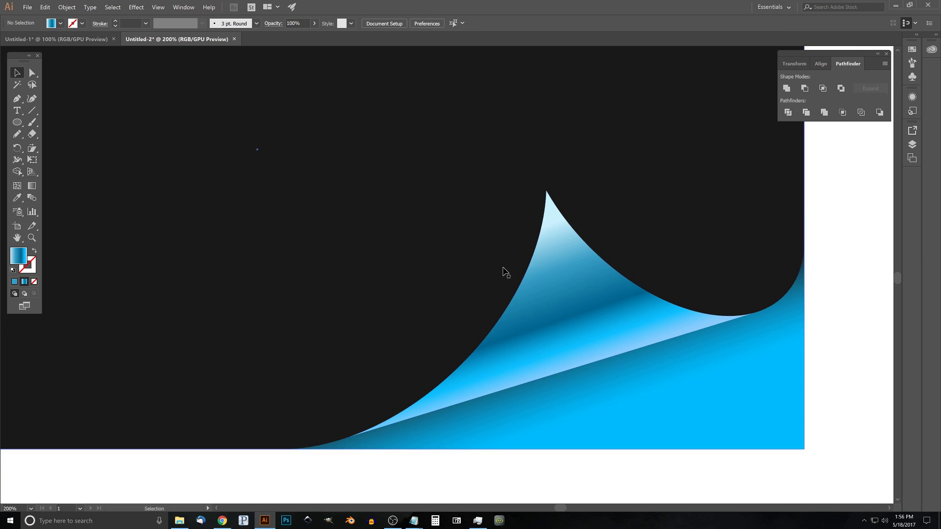
scroll(503, 270, "down", 1)
scroll(504, 271, "down", 1)
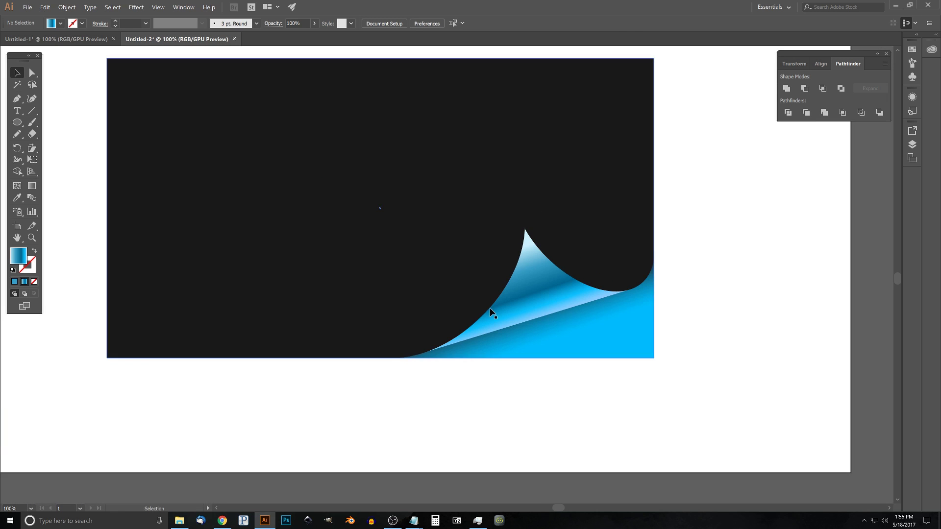
left_click(89, 40)
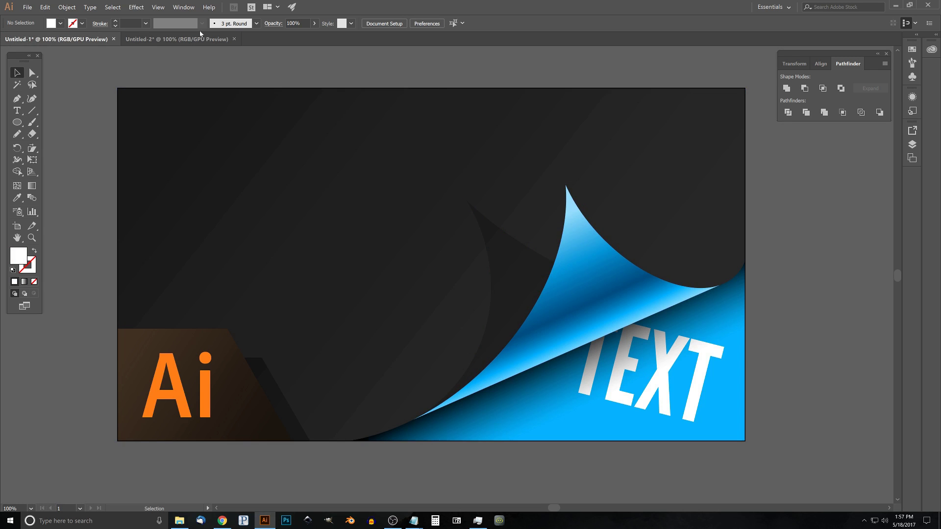
left_click(174, 39)
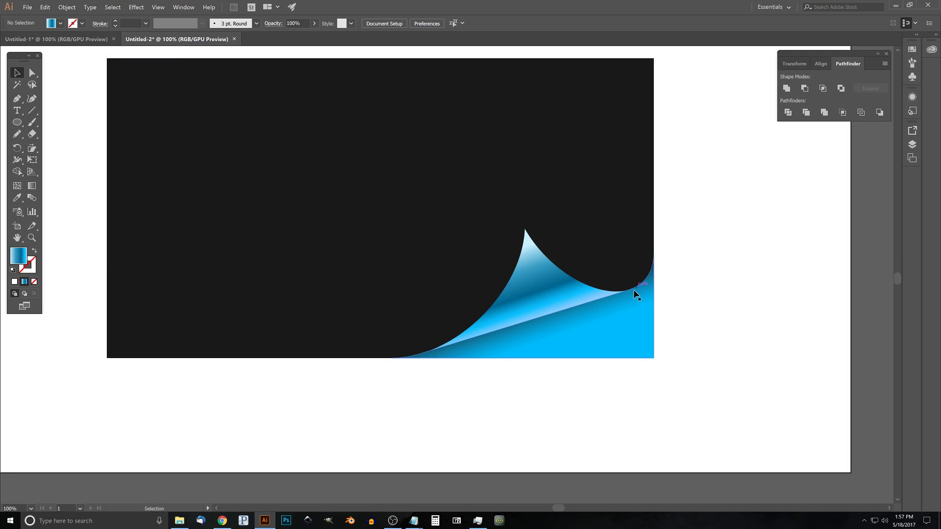
- Place a copy of the curl shape up and to the right, at about X 1534 px, Y 604 px
left_click(531, 257)
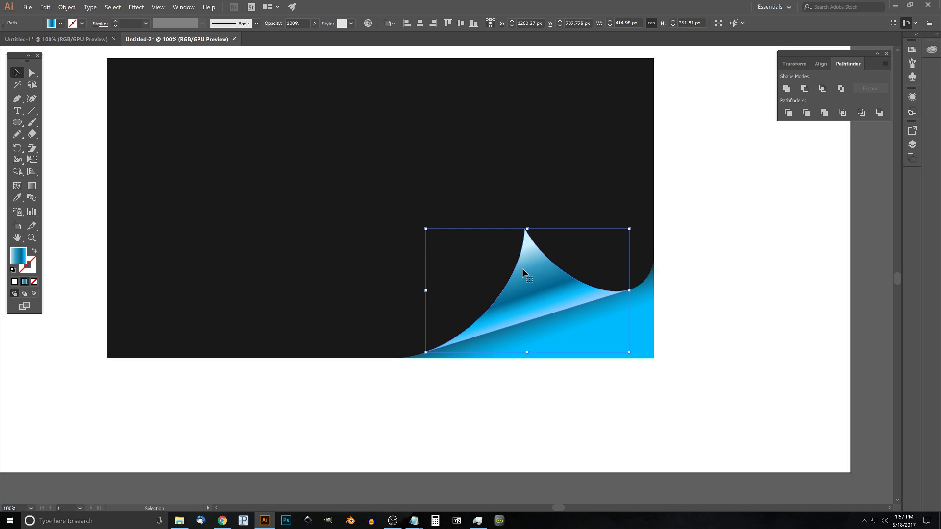
left_click_drag(523, 273, 657, 222)
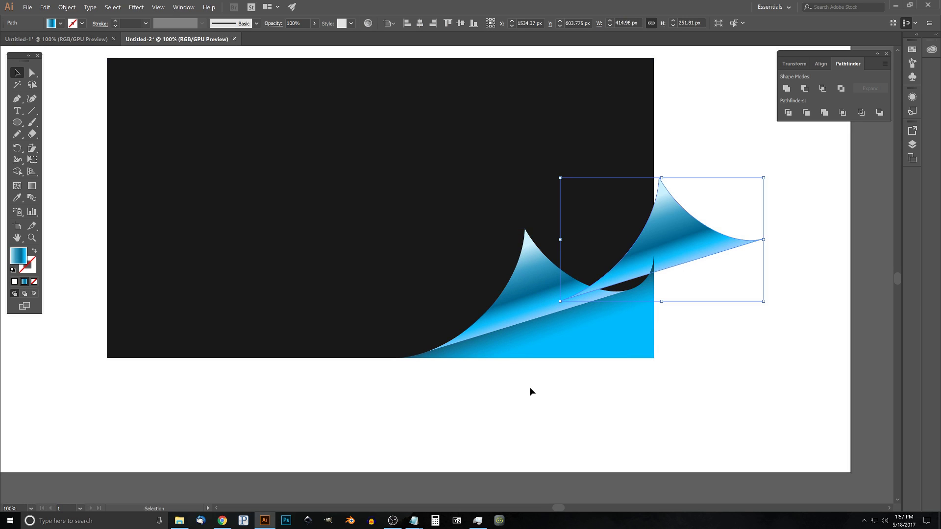
- Move the copied curl shape exactly over the original curl and fill it with black
key("a")
left_click_drag(654, 184, 527, 235)
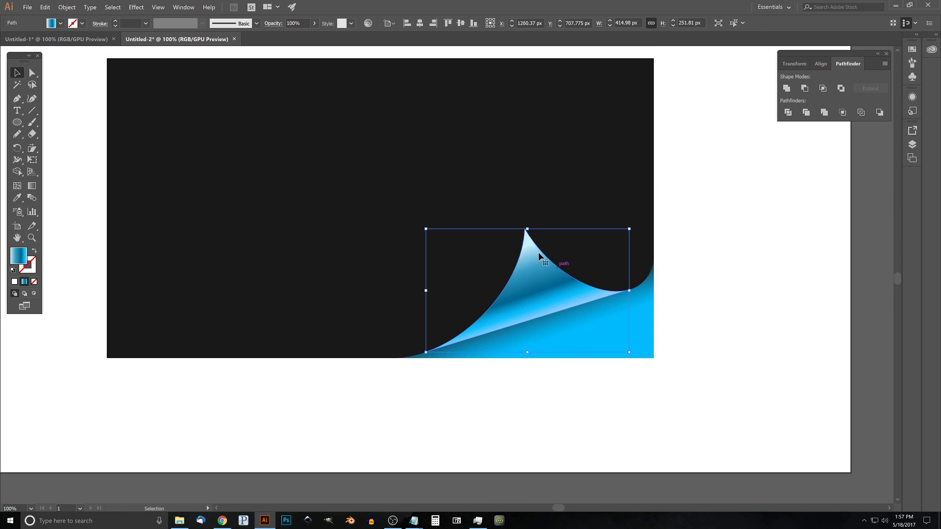
left_click(61, 23)
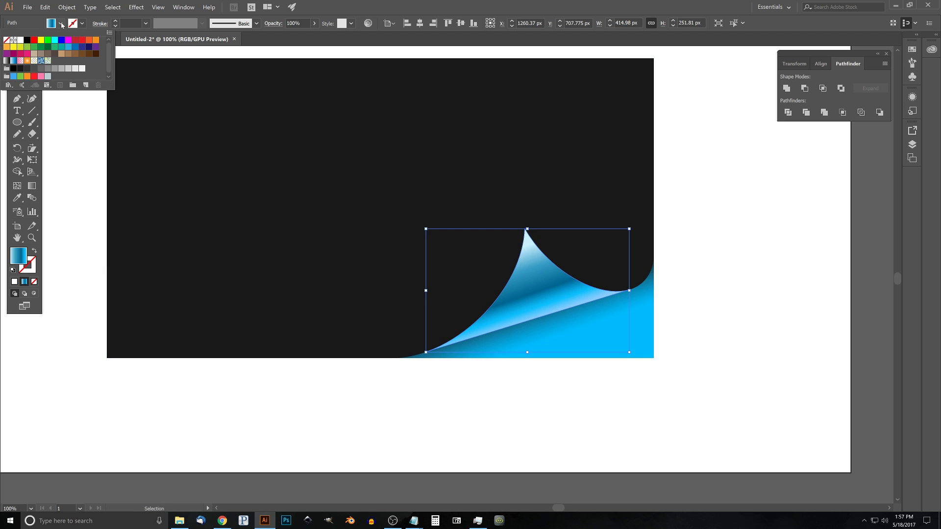
left_click(27, 42)
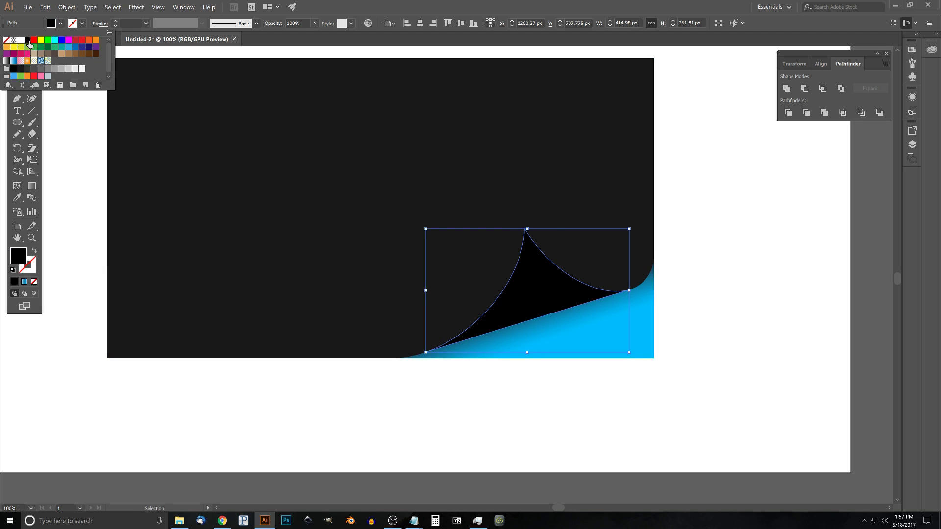
left_click(61, 23)
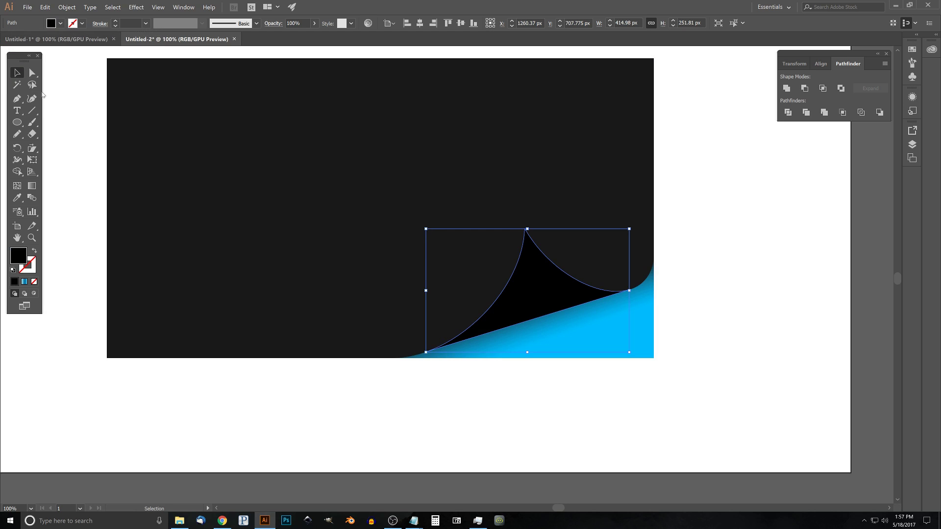
- Shear the black curl copy so its peak leans left past the blue curl, to about 418 × 211 px
left_click(34, 151)
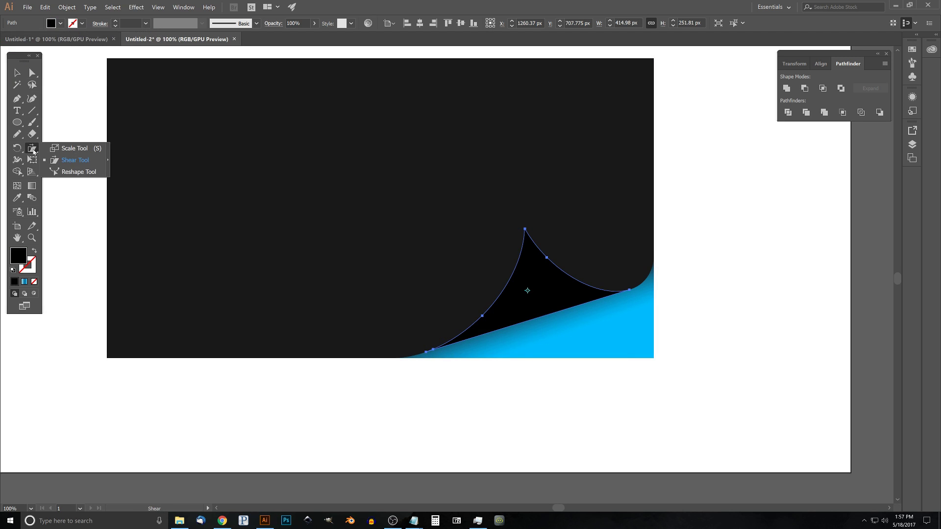
key("s")
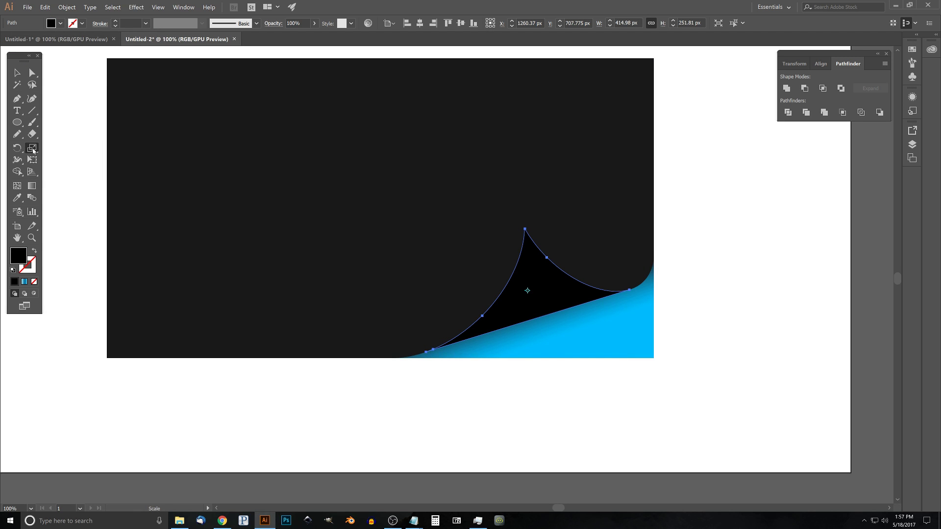
left_click_drag(33, 151, 64, 157)
left_click_drag(535, 262, 497, 314)
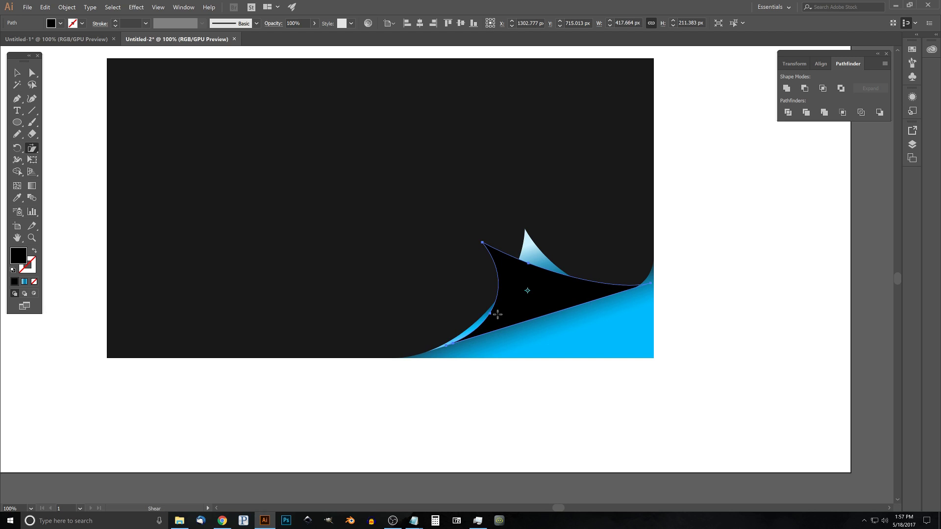
- Align the sheared black shape's lower-left tip with the curl's lower-left tip and place it behind the blue curl
left_click(156, 7)
left_click(177, 228)
key("ctrl")
left_click_drag(446, 346, 428, 353)
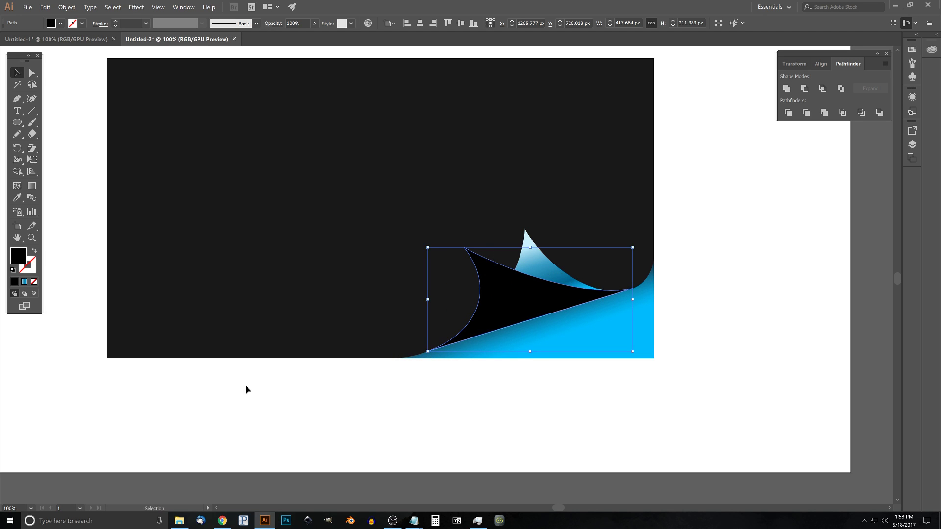
key("a")
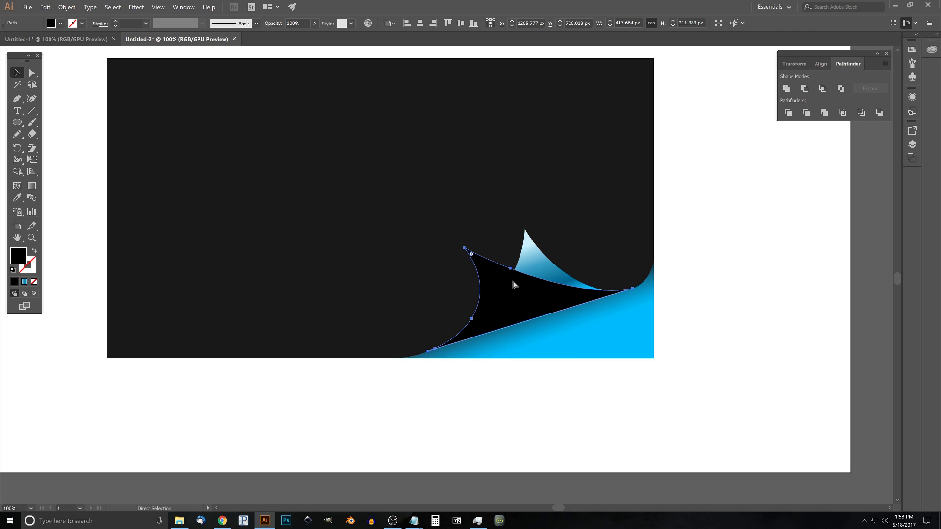
key("ctrl+bracketleft")
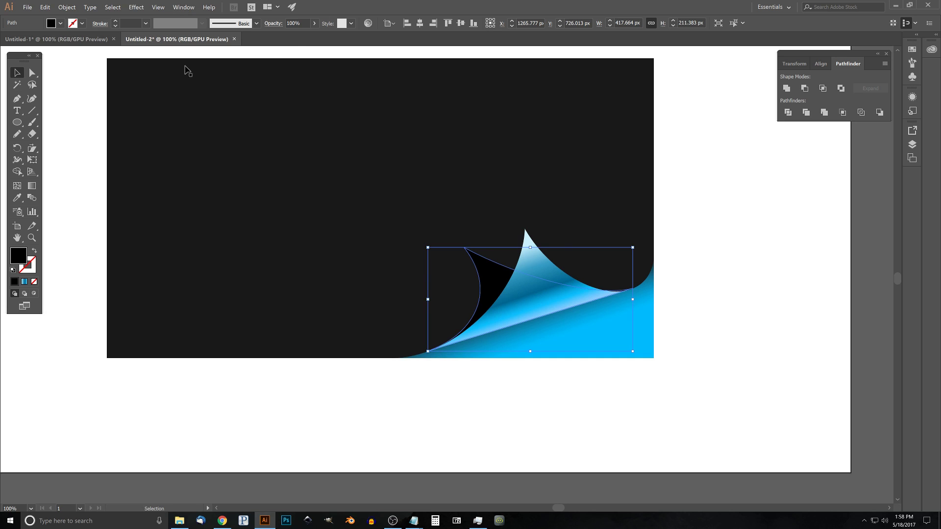
- Set the black shadow shape's opacity to 24% and deselect it
left_click(314, 24)
left_click_drag(313, 35, 287, 38)
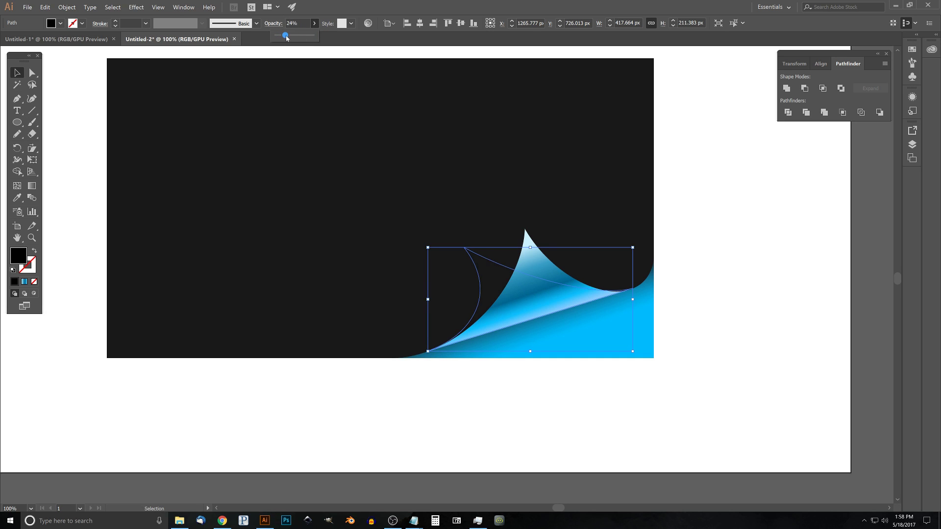
left_click(314, 24)
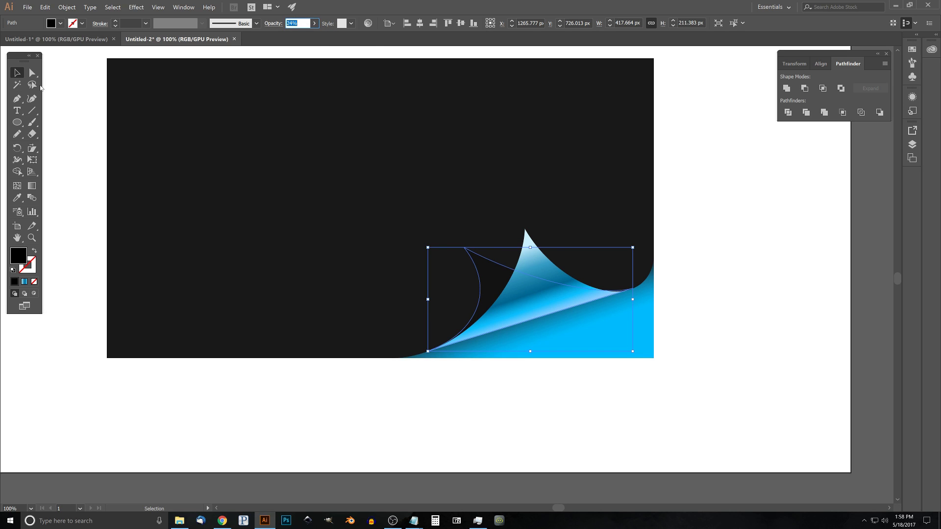
left_click(728, 165)
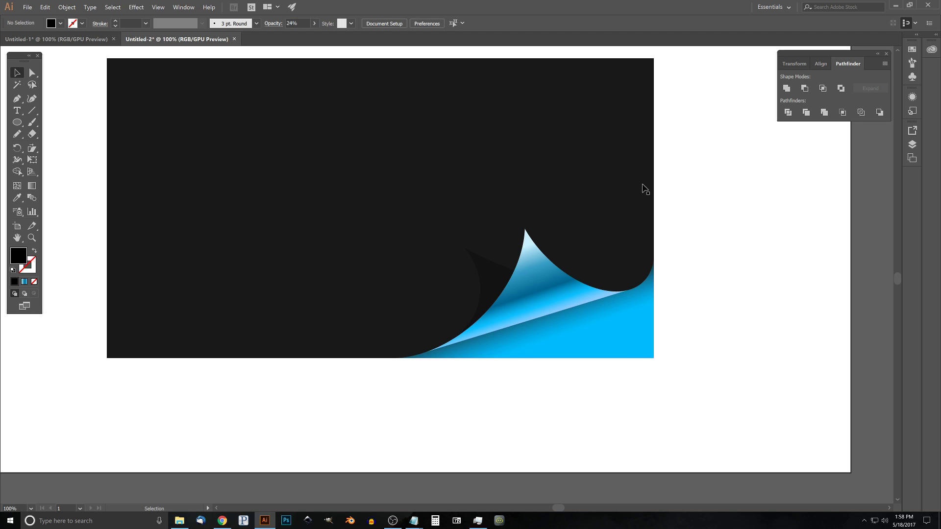
- Select all page-curl shapes except the dark background and enlarge them proportionally to about 636 × 315 px from the lower-right corner
scroll(546, 247, "up", 1)
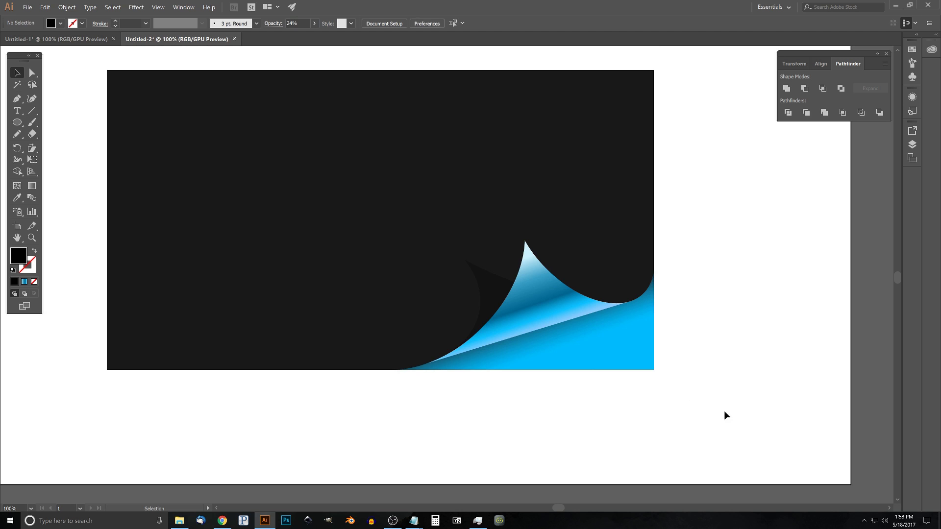
left_click_drag(783, 440, 66, 51)
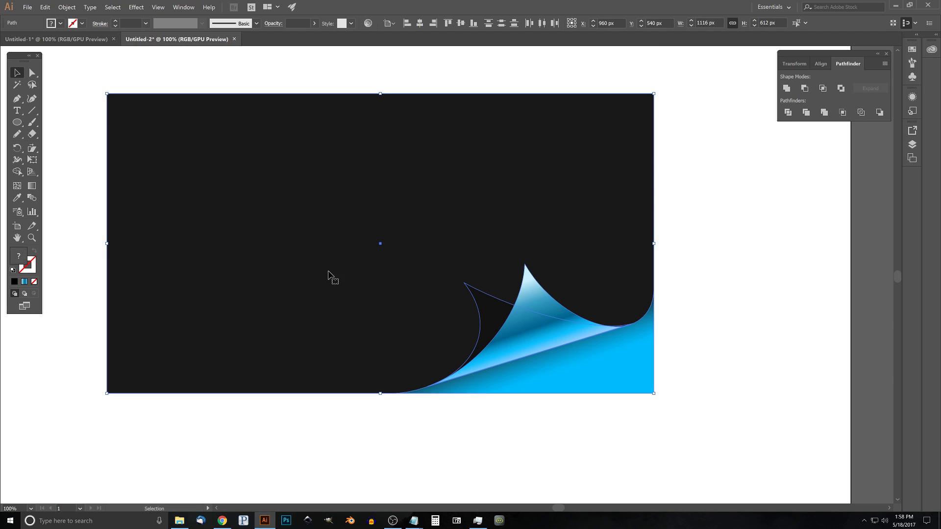
left_click(593, 130, "shift")
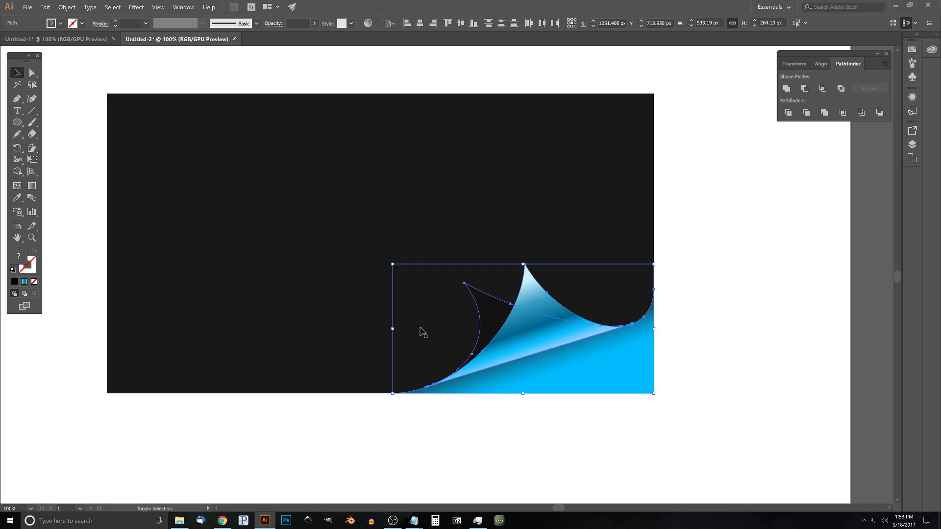
left_click_drag(393, 264, 298, 182)
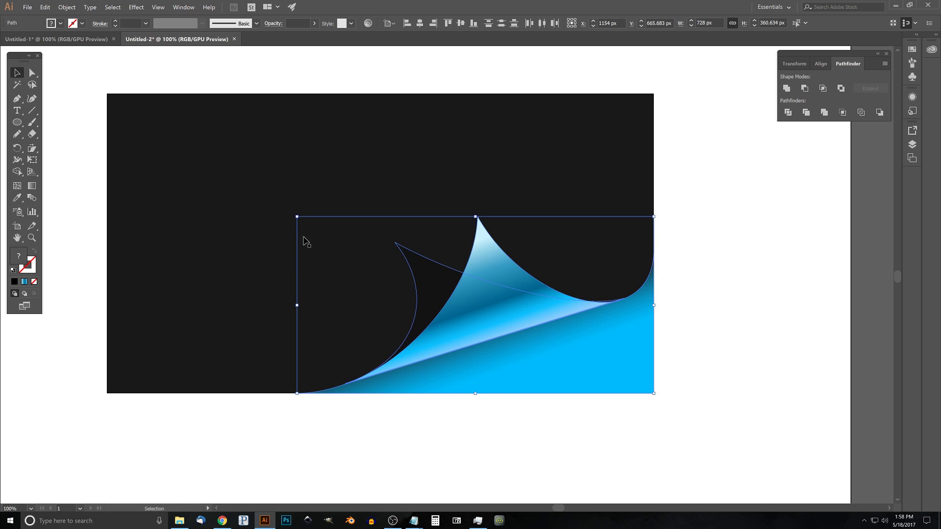
left_click_drag(296, 217, 342, 239)
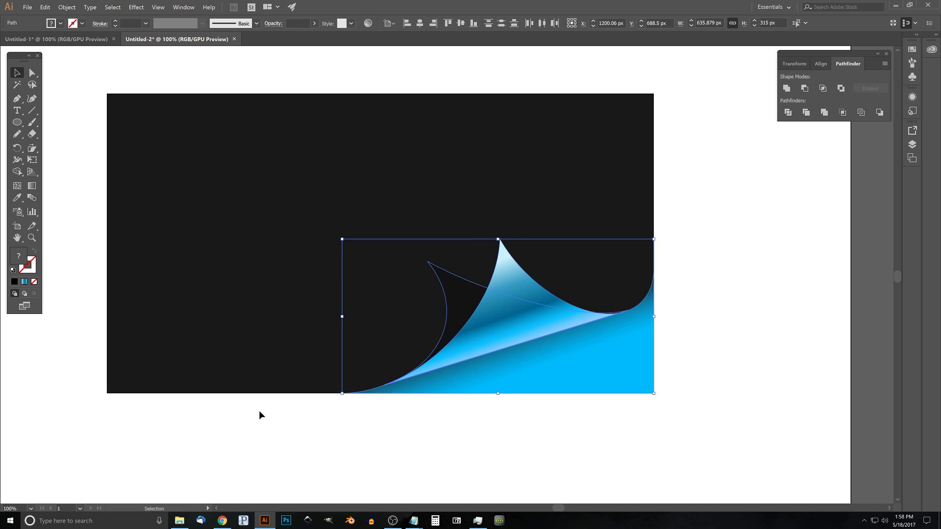
left_click(749, 270)
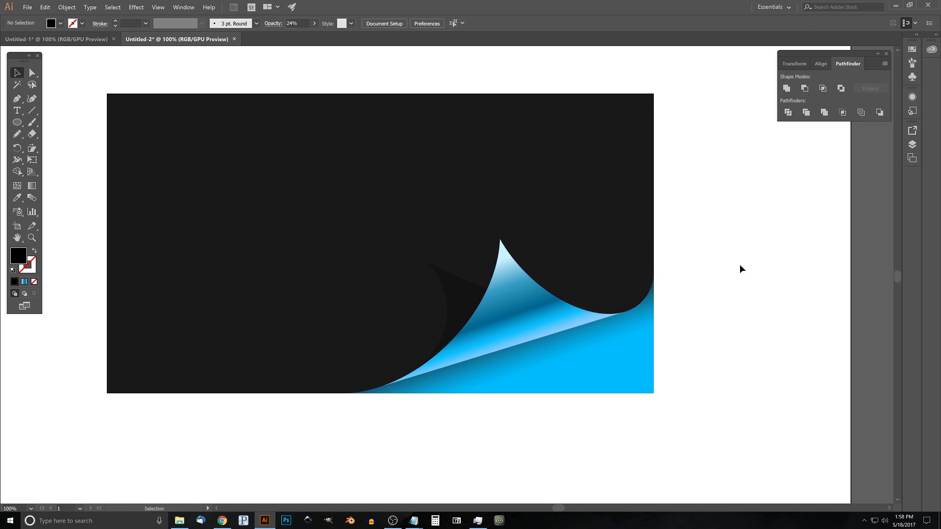
- Check the finished design in Untitled-1, then add the word TEXT in League Gothic below the Untitled-2 artwork
left_click(77, 39)
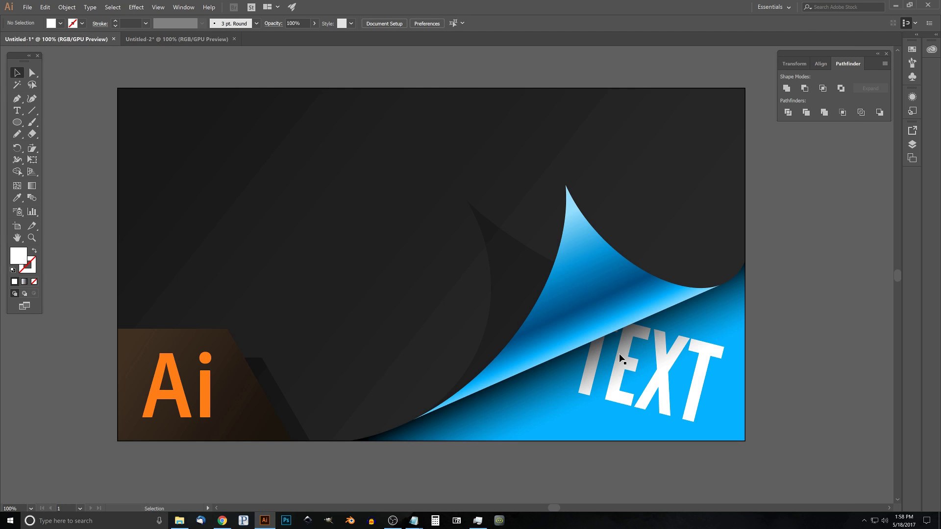
left_click(176, 39)
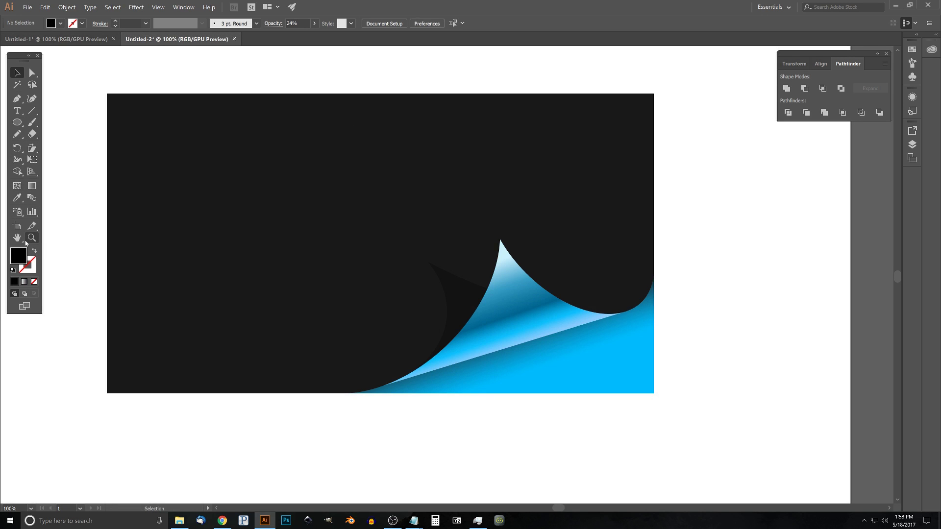
left_click(17, 111)
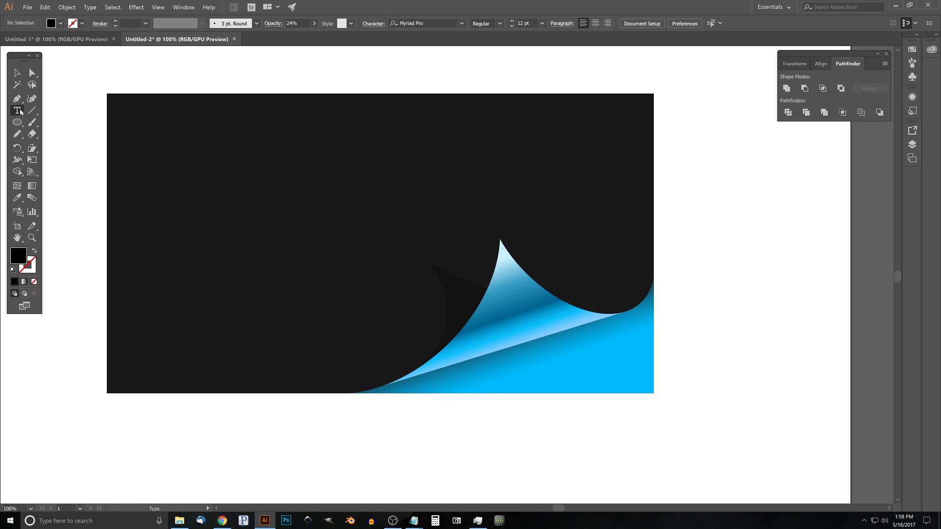
left_click(326, 428)
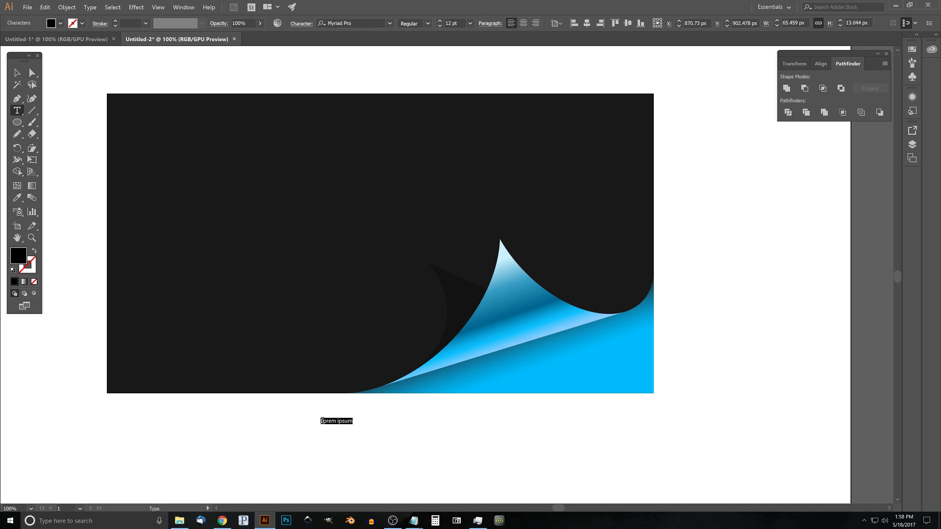
left_click(390, 23)
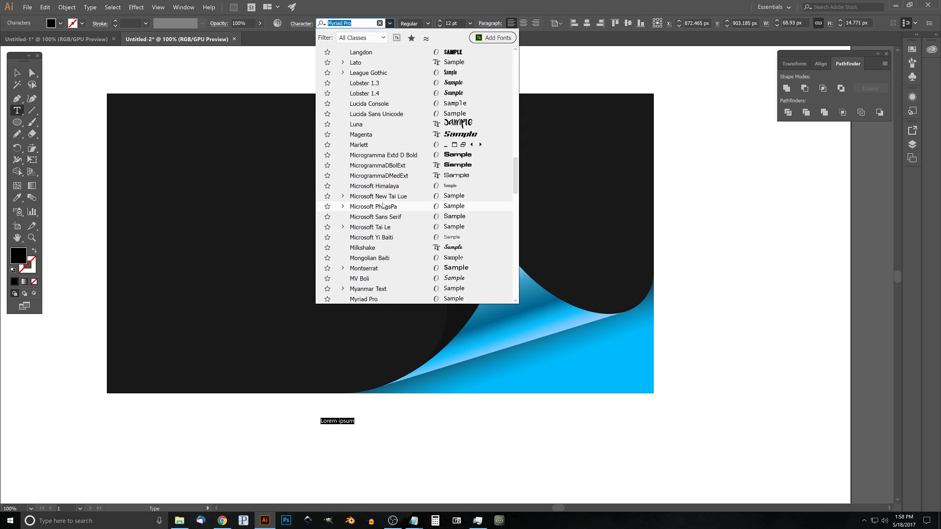
scroll(372, 133, "up", 5)
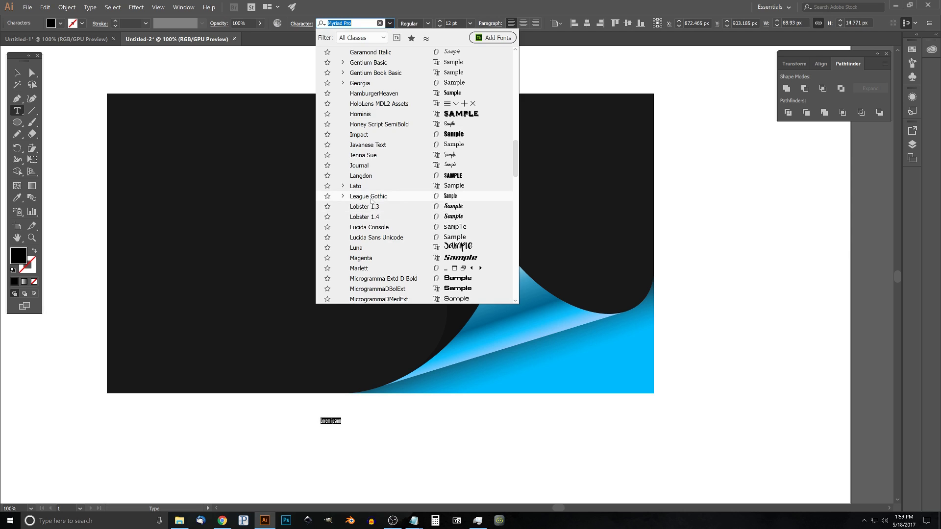
left_click(370, 196)
type("TEXT")
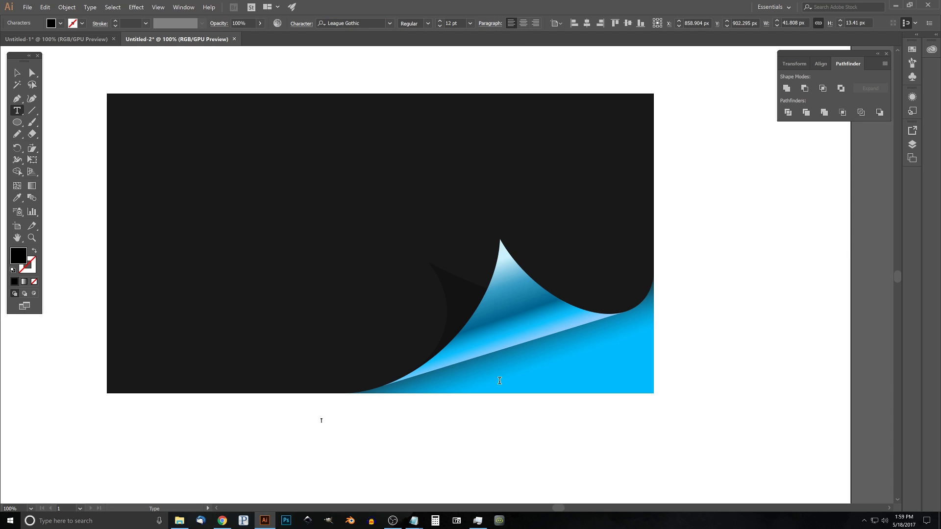
key("Escape")
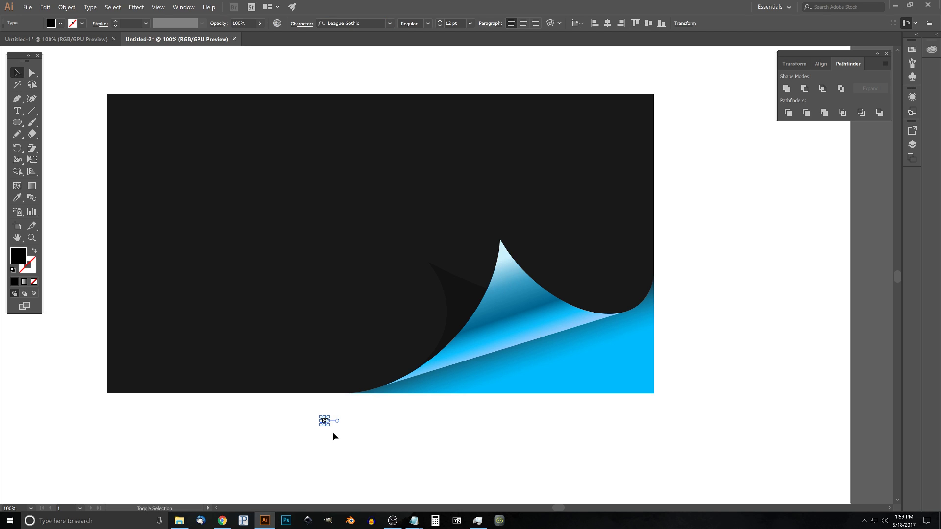
- Enlarge the word TEXT to about 159 pt, place it over the blue corner and fill it with white
left_click_drag(330, 426, 406, 474)
left_click_drag(339, 416, 589, 346)
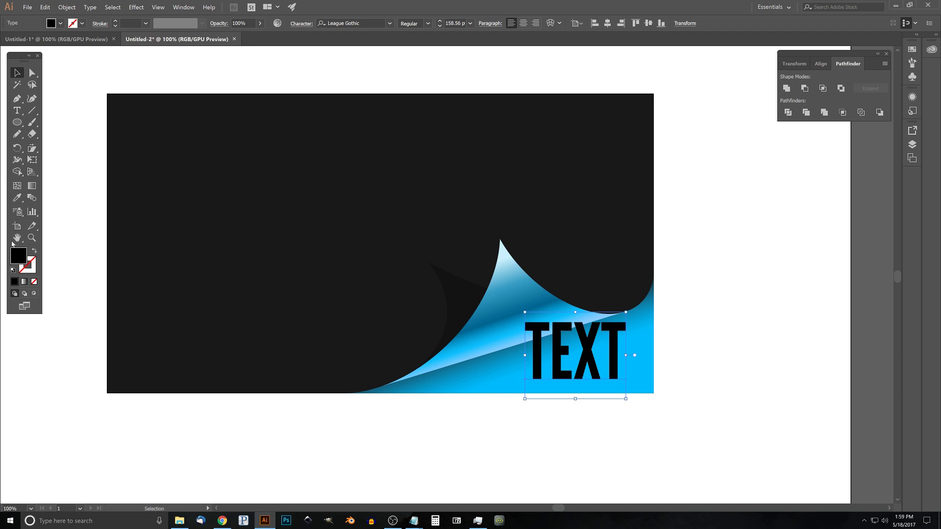
left_click(60, 24)
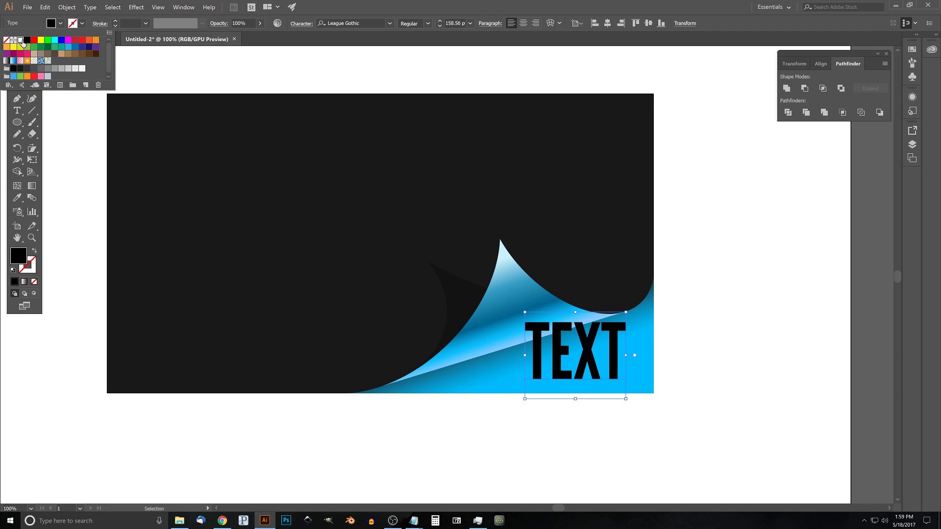
left_click(20, 40)
left_click(61, 23)
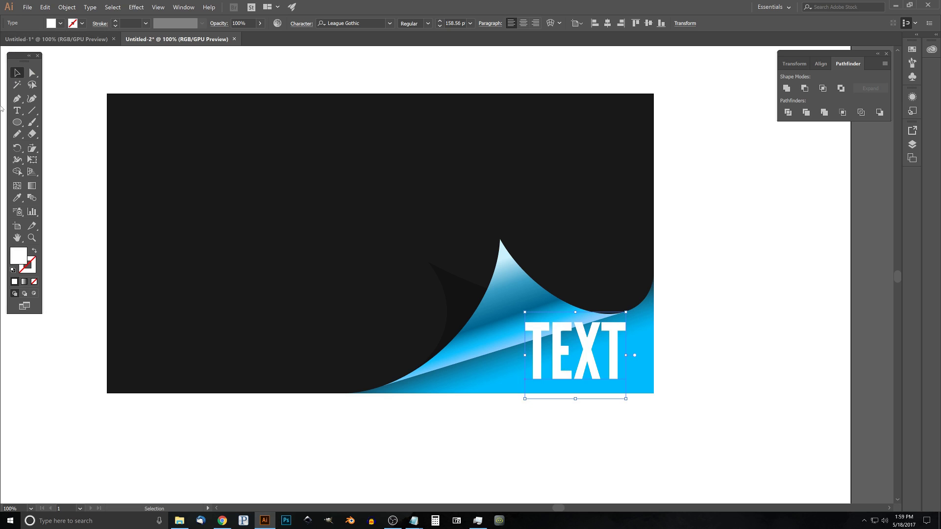
- Rotate the word TEXT slightly clockwise and shift it up and left so it overlaps the curl's lower edge
left_click(16, 147)
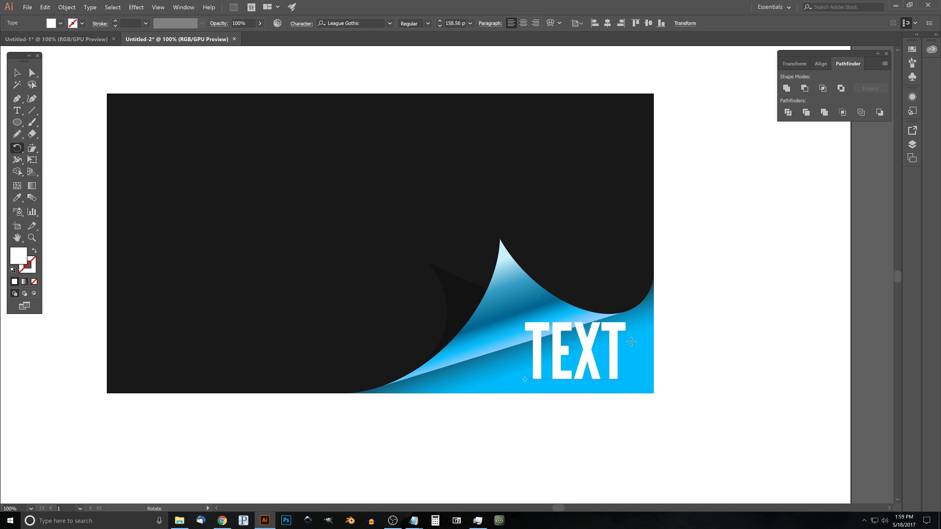
left_click_drag(618, 328, 628, 353)
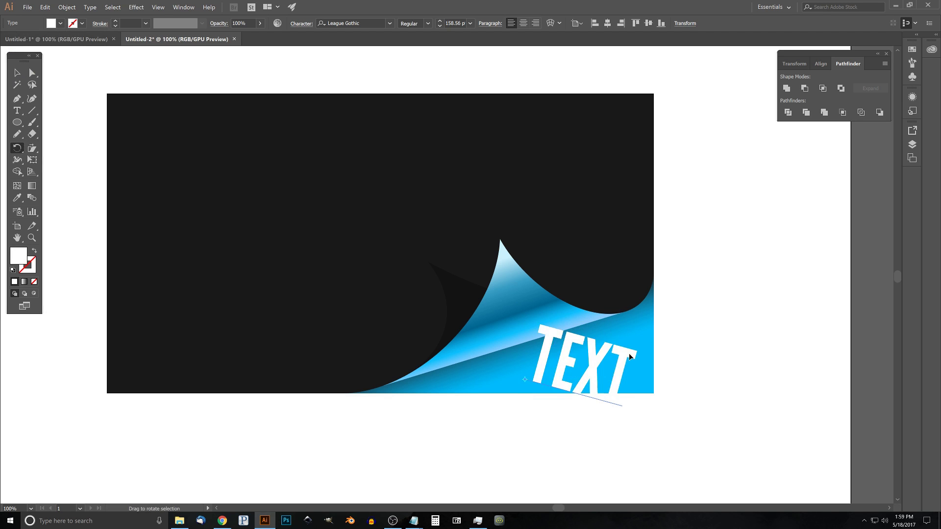
left_click(17, 73)
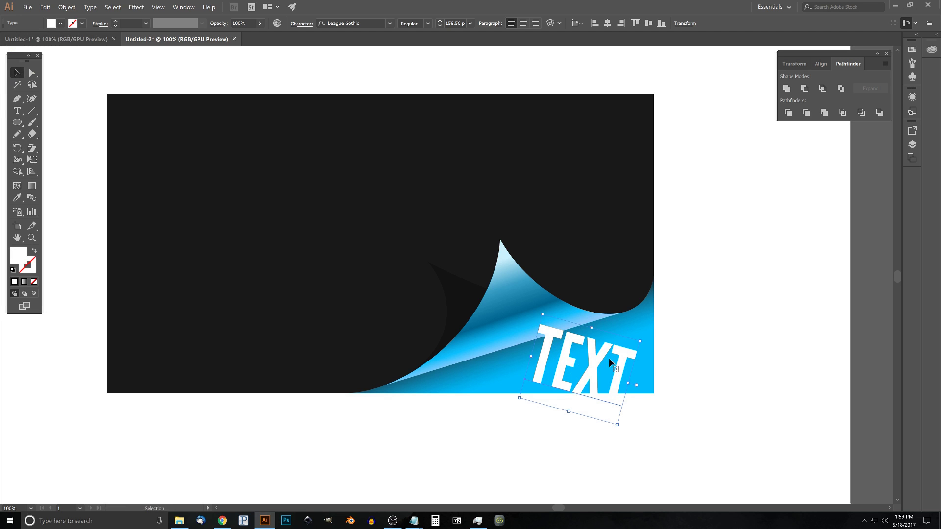
left_click_drag(625, 361, 607, 344)
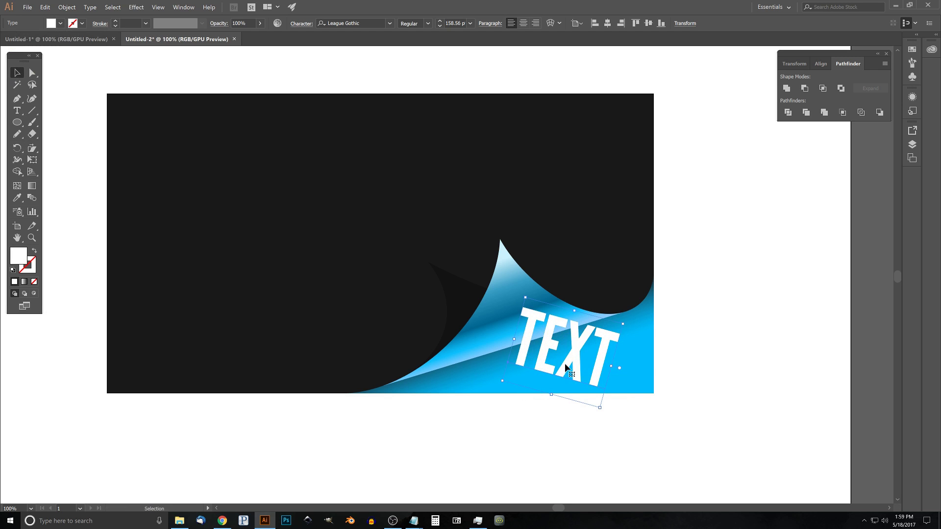
- Send the word TEXT backward in the stacking order so it sits beneath the cast-shadow shape
key("ctrl+shift+a")
key("ctrl+bracketleft")
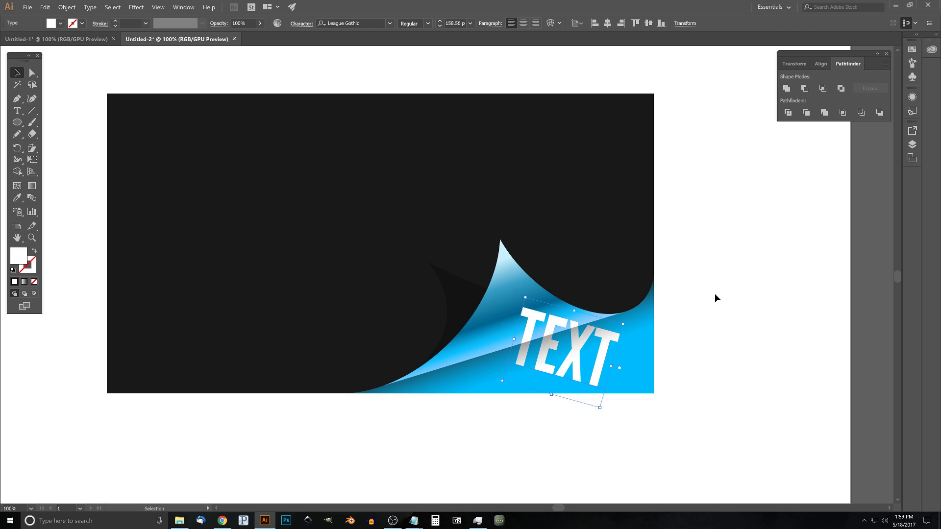
left_click_drag(483, 370, 495, 416)
key("ctrl+z")
- Bring the blue gradient curl shape in front of the word TEXT so it covers the tops of the letters
left_click(508, 260)
left_click_drag(508, 289, 539, 234)
key("ctrl+z")
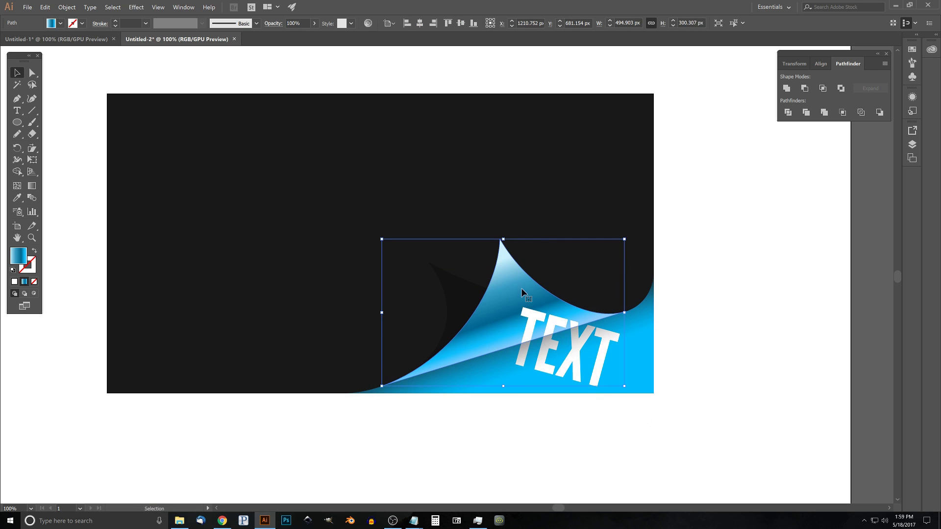
key("ctrl")
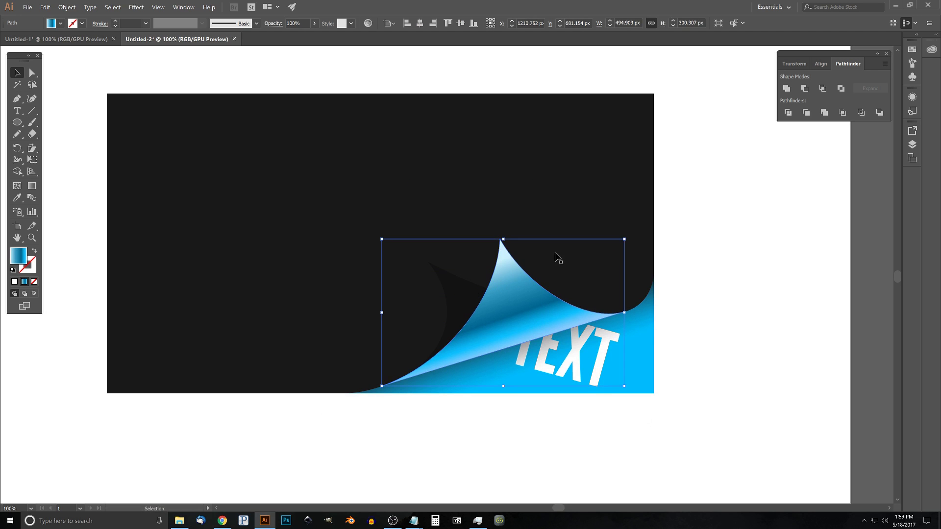
left_click(687, 283)
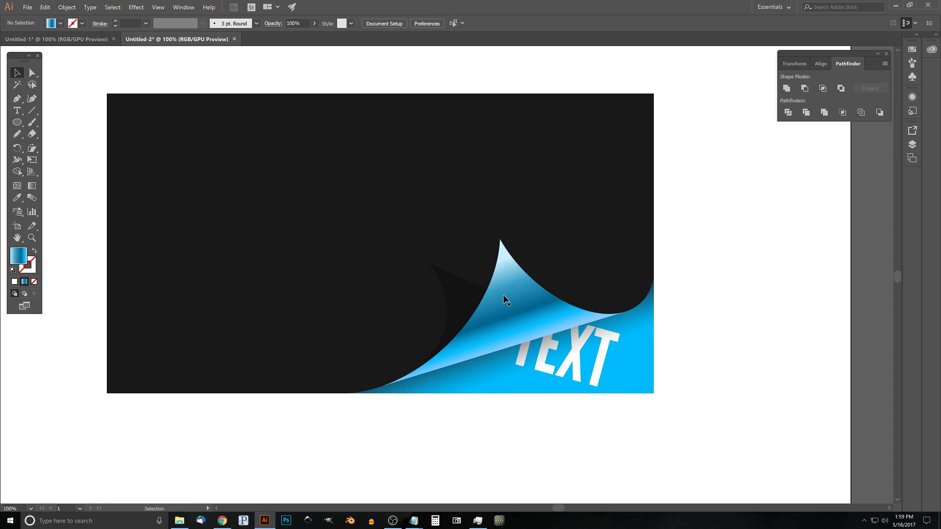
- Move the cast-shadow shape down off the word TEXT to compare the shading, undo the move and clear the selection
left_click(579, 347)
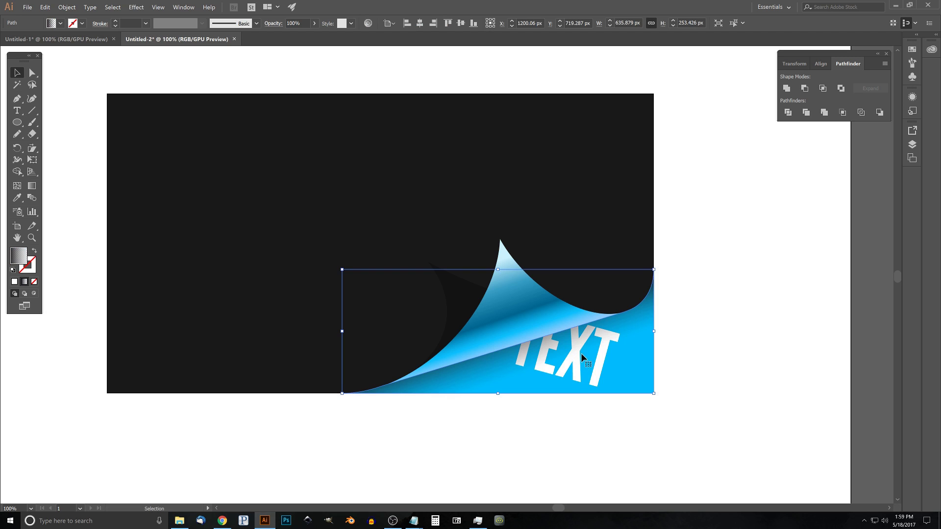
left_click_drag(578, 343, 536, 418)
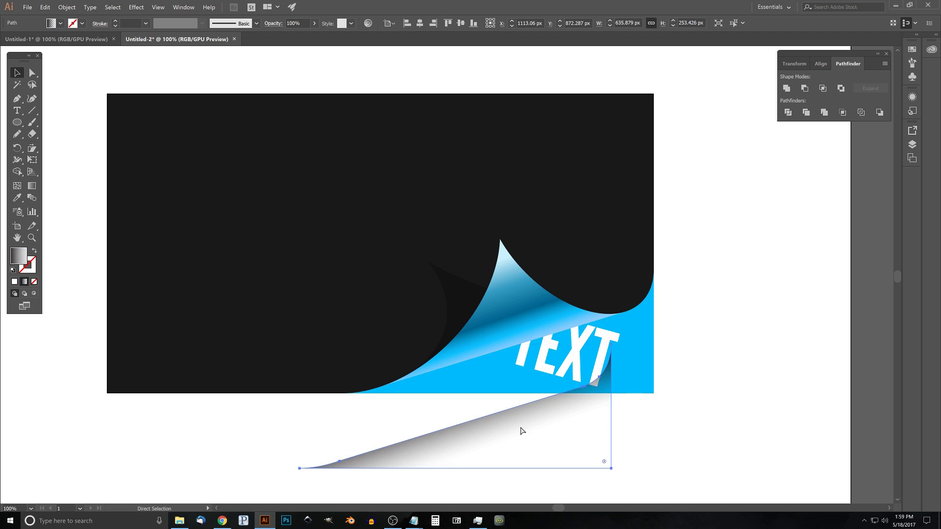
key("ctrl+z")
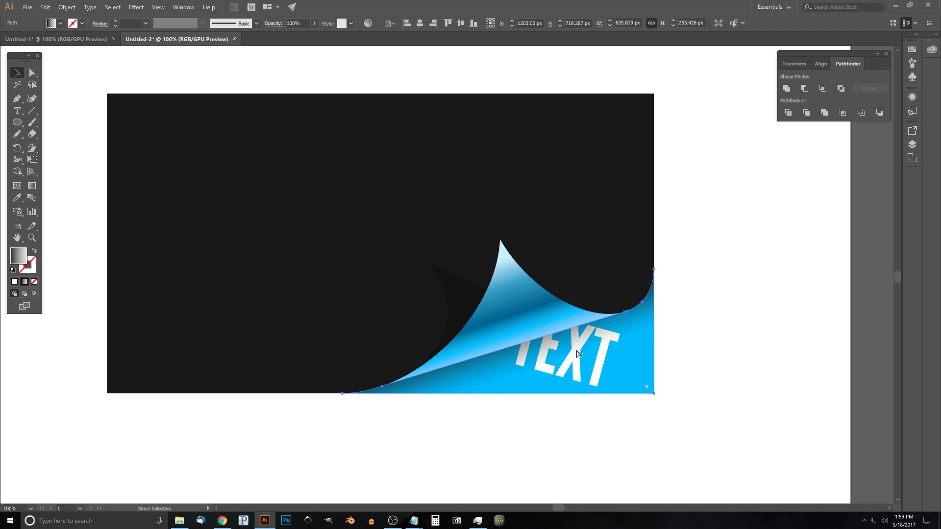
left_click(578, 353)
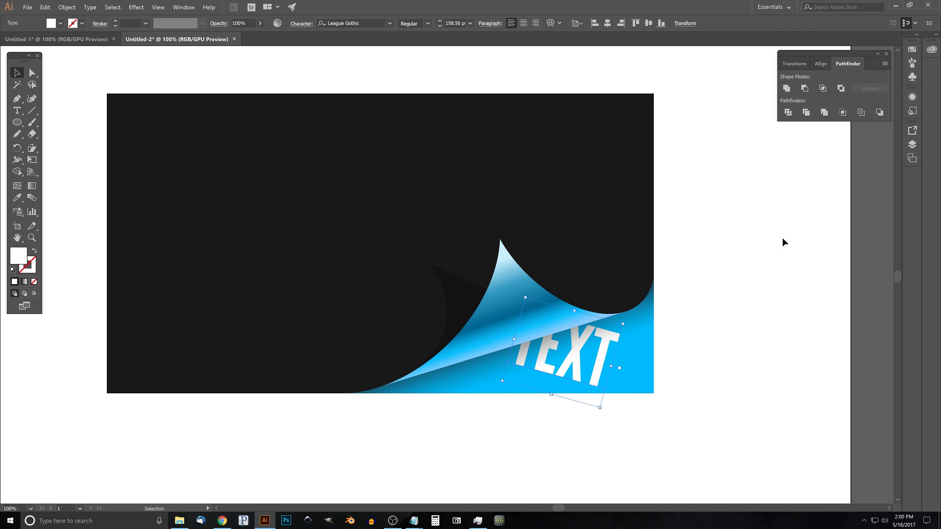
left_click(737, 232)
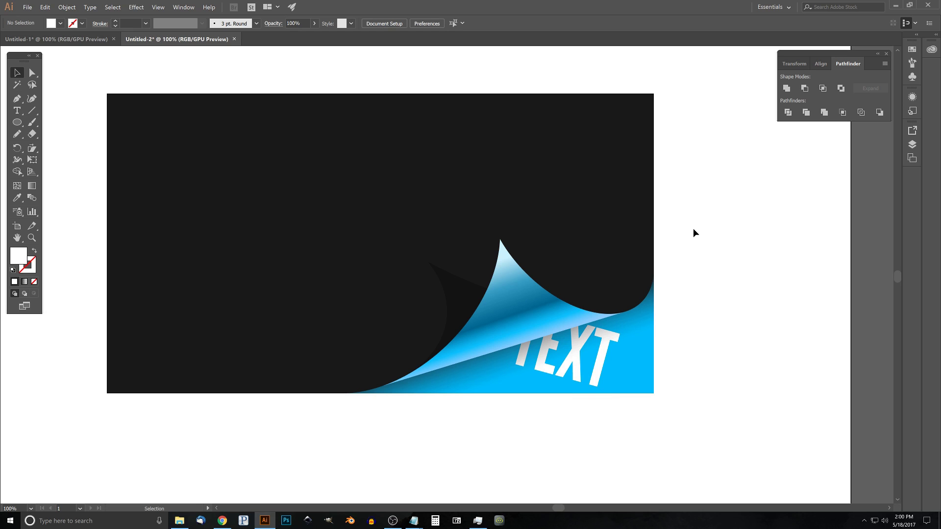